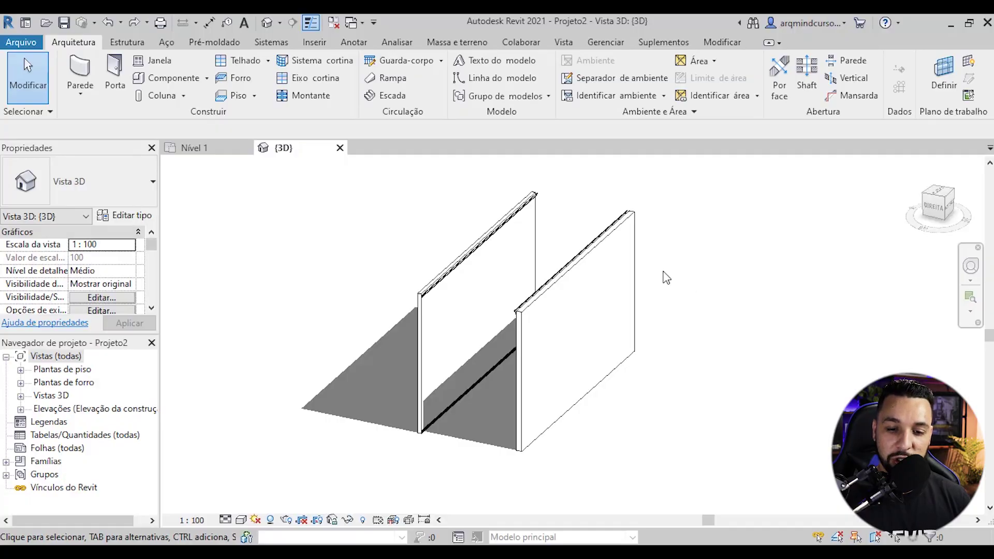
Examine the mouldings along the top and base of the two walls in the 3D view.
shift+middle_drag(666, 278, 754, 332)
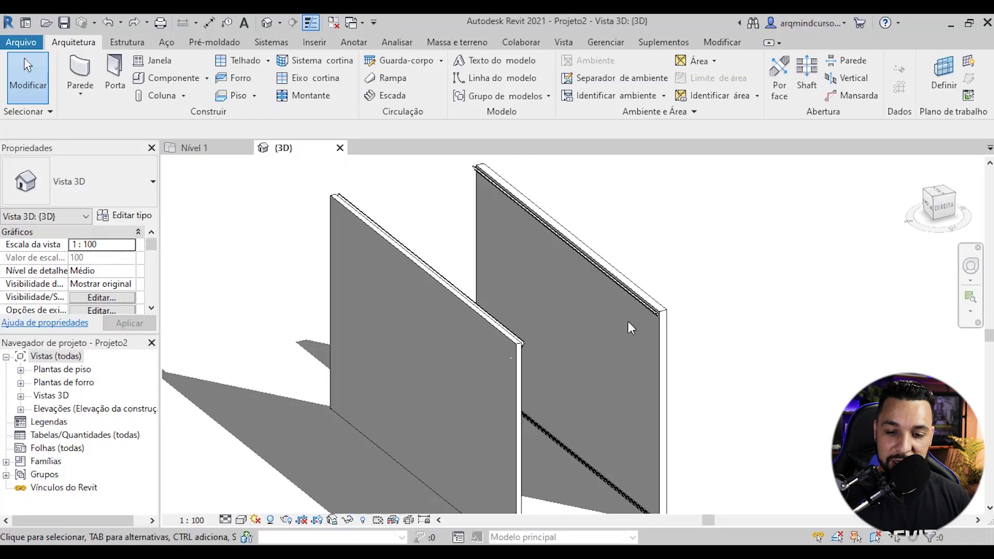
scroll(628, 327, up, 5)
scroll(644, 275, up, 1)
scroll(622, 279, down, 4)
middle_drag(646, 369, 659, 285)
scroll(659, 285, down, 3)
scroll(655, 343, up, 3)
scroll(628, 366, up, 2)
scroll(570, 440, up, 1)
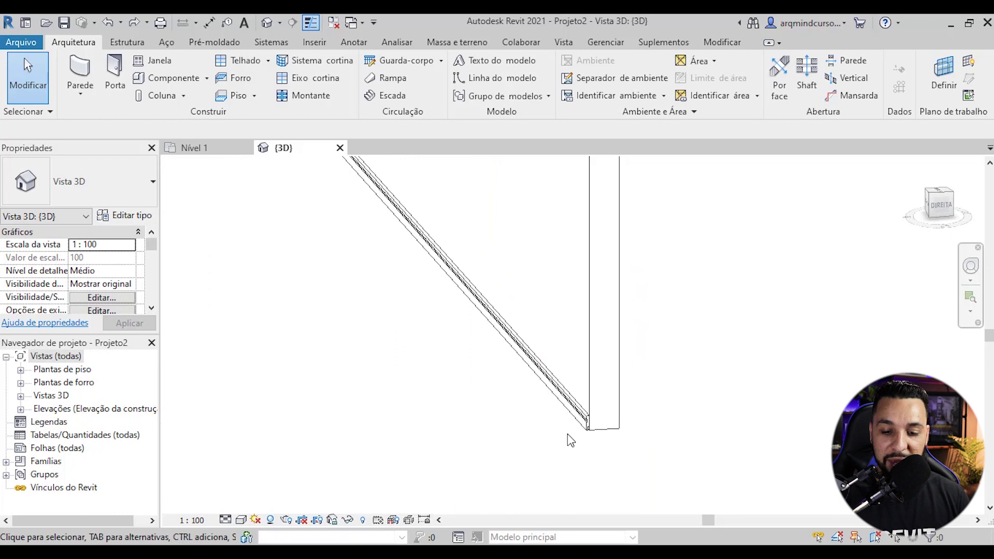
scroll(580, 436, up, 3)
scroll(632, 406, down, 3)
scroll(604, 391, down, 5)
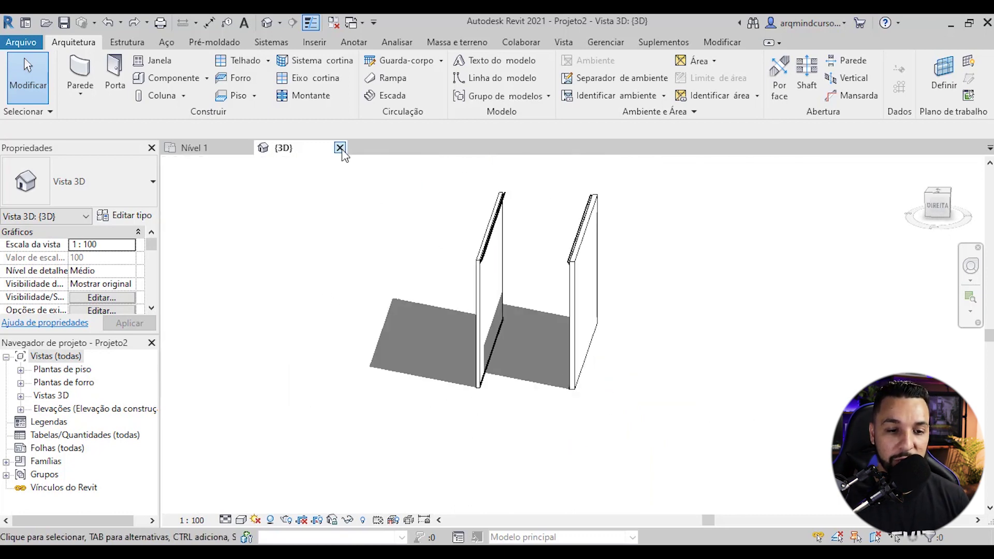
Close the current project without saving and create a new project from the Modelo de arquitetura template.
click(339, 148)
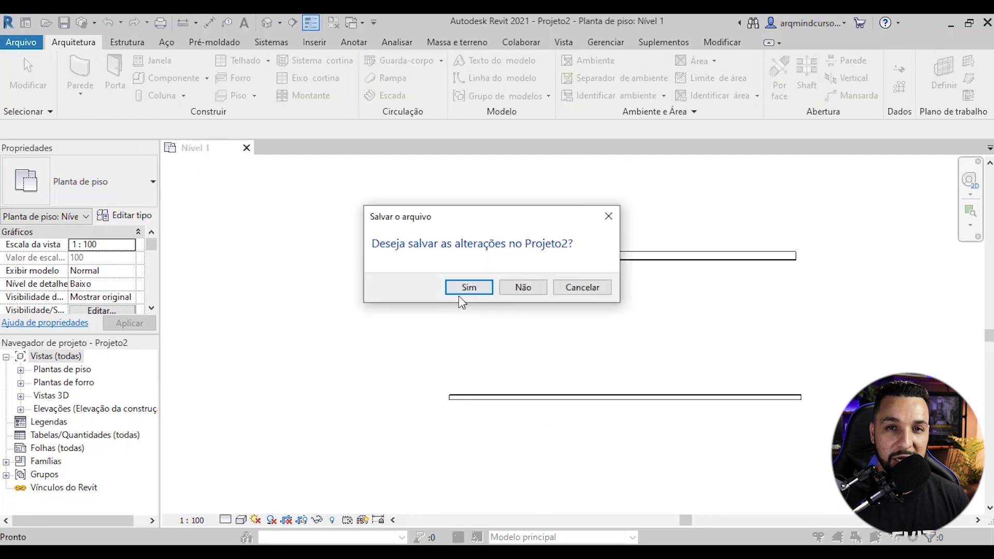
click(520, 290)
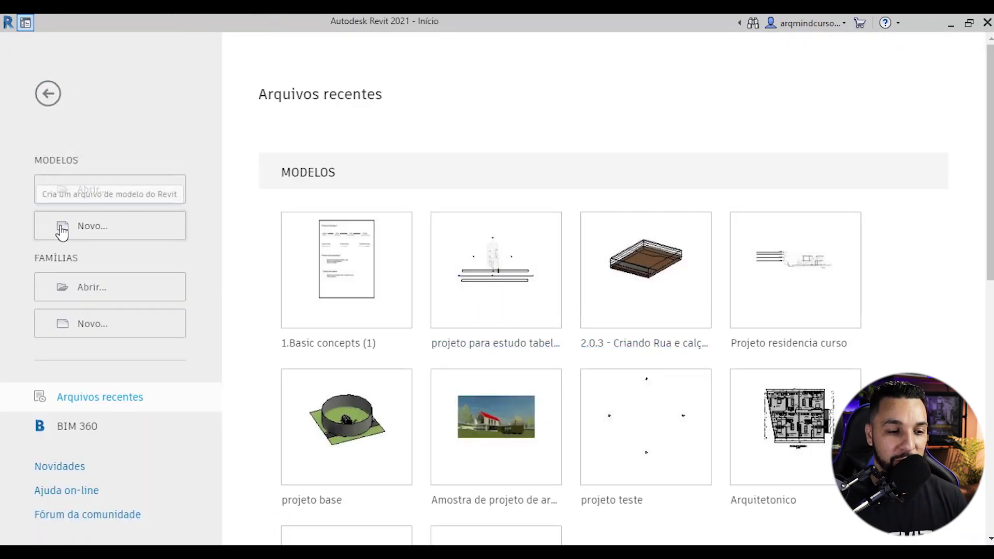
click(84, 228)
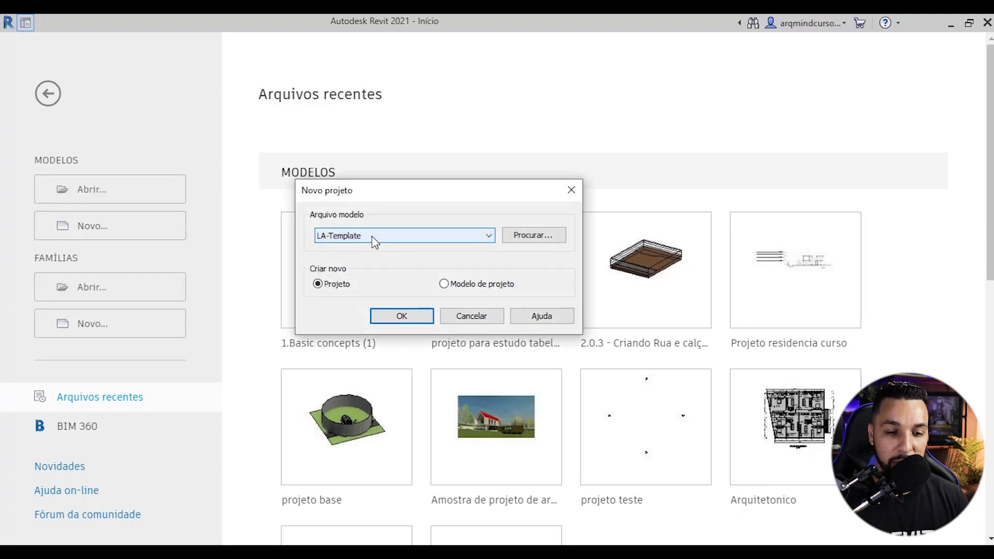
click(371, 236)
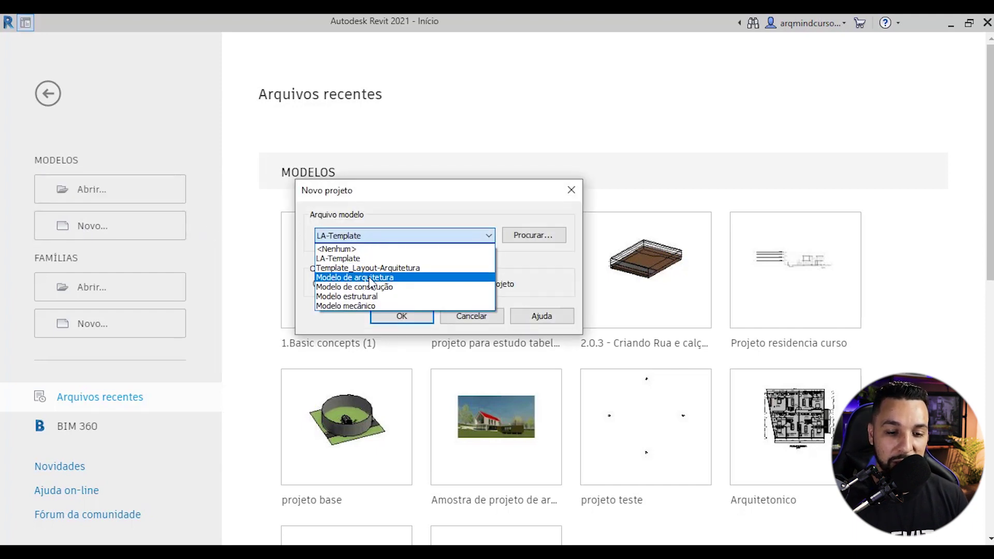
click(373, 275)
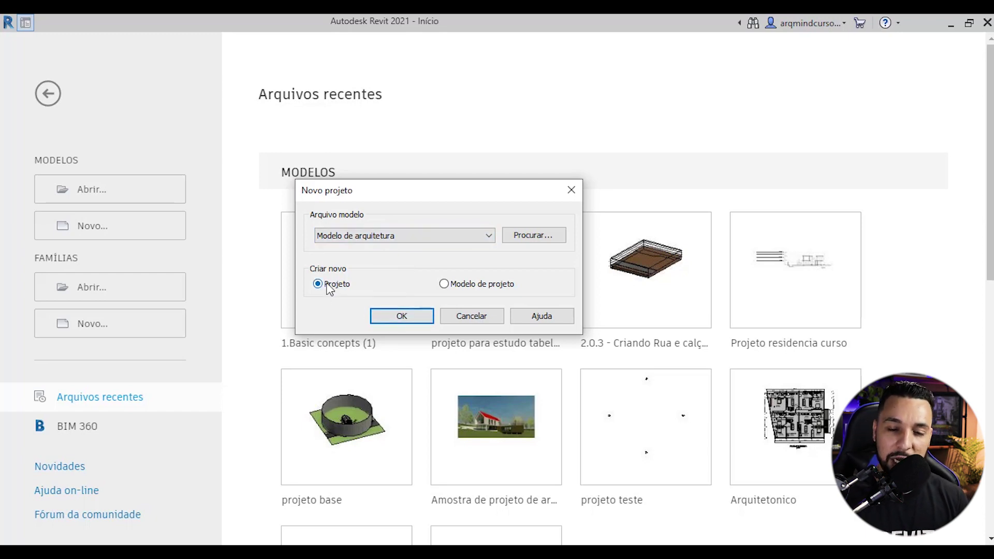
click(389, 317)
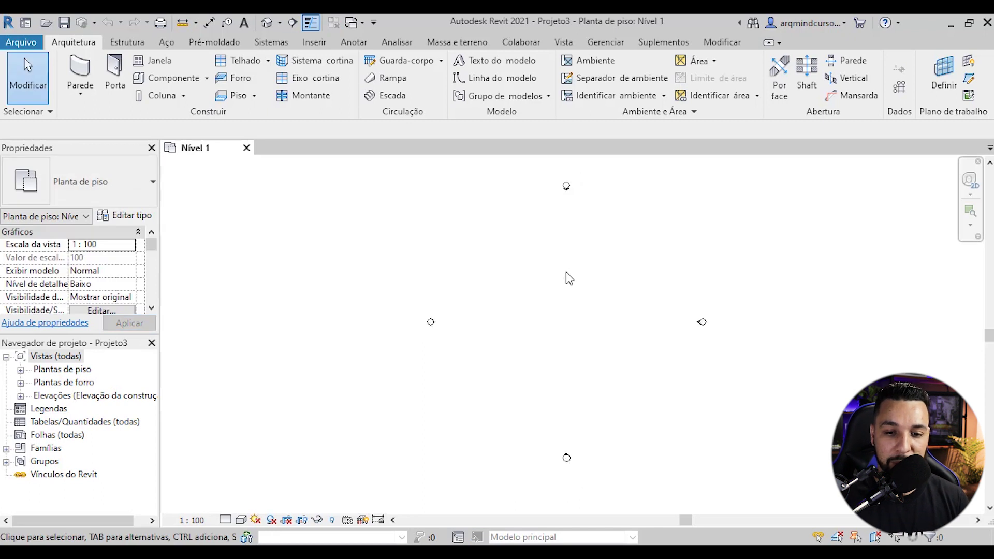
Draw one straight horizontal Genérico - 300 mm wall between the elevation markers on the Nível 1 plan.
middle_drag(569, 278, 509, 284)
scroll(523, 280, down, 2)
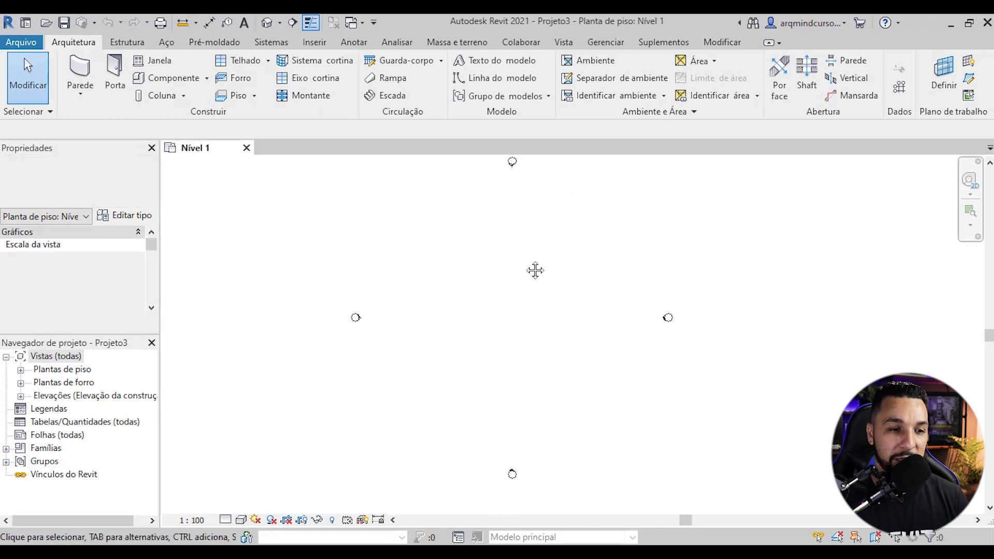
click(85, 74)
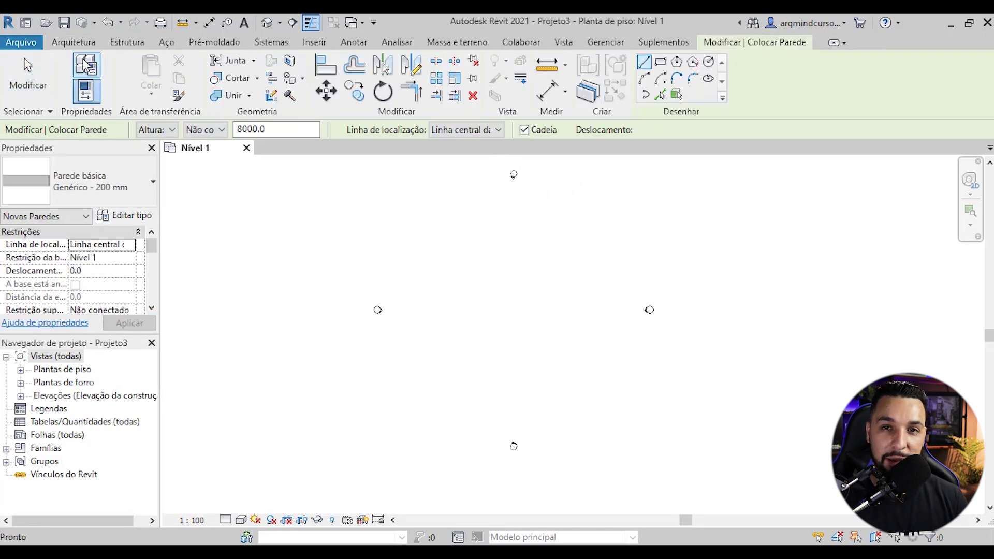
click(97, 183)
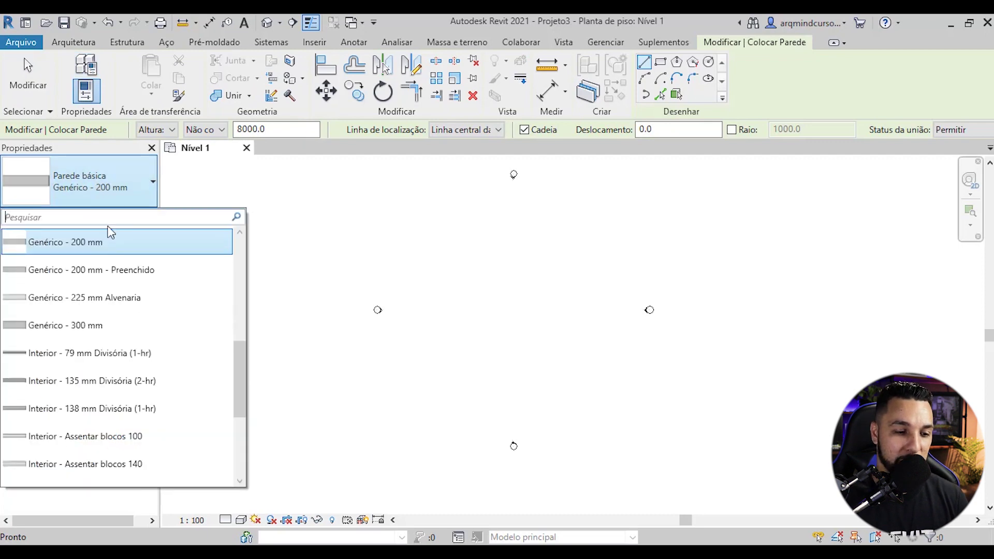
click(83, 328)
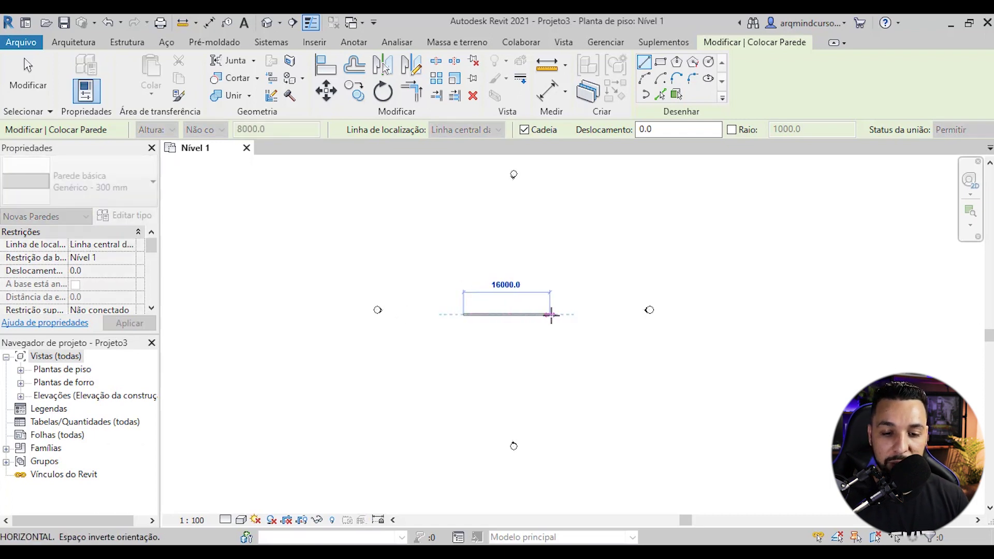
click(559, 314)
key(Escape)
key(Escape)
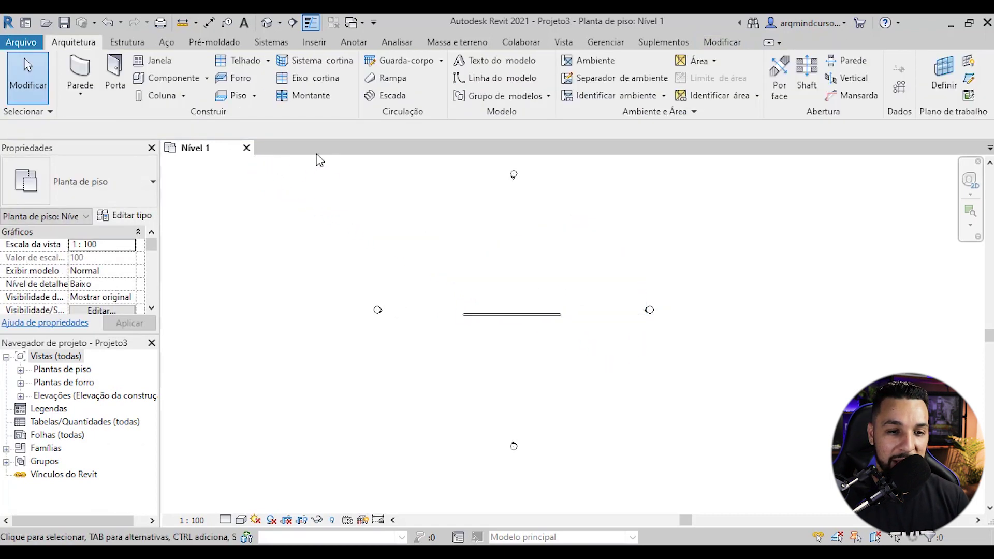
Open the default 3D view and set the wall's top constraint to Acima para o nível: Nível 2.
click(266, 22)
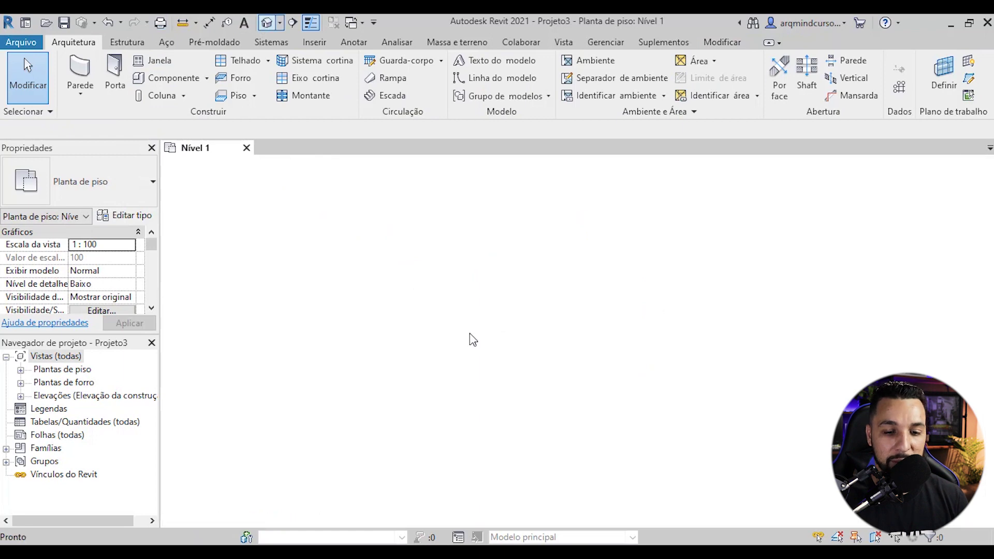
click(487, 348)
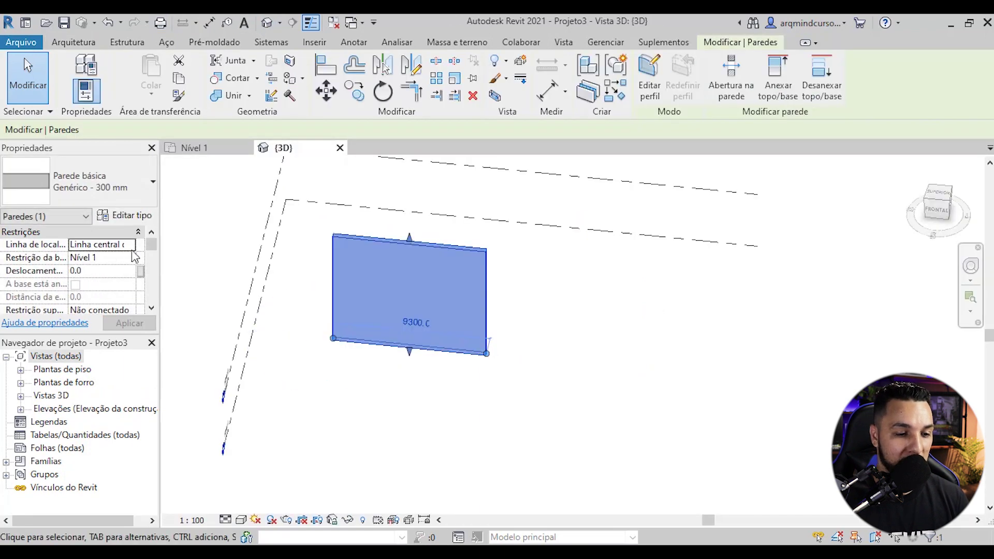
drag(151, 249, 153, 256)
click(127, 270)
click(129, 270)
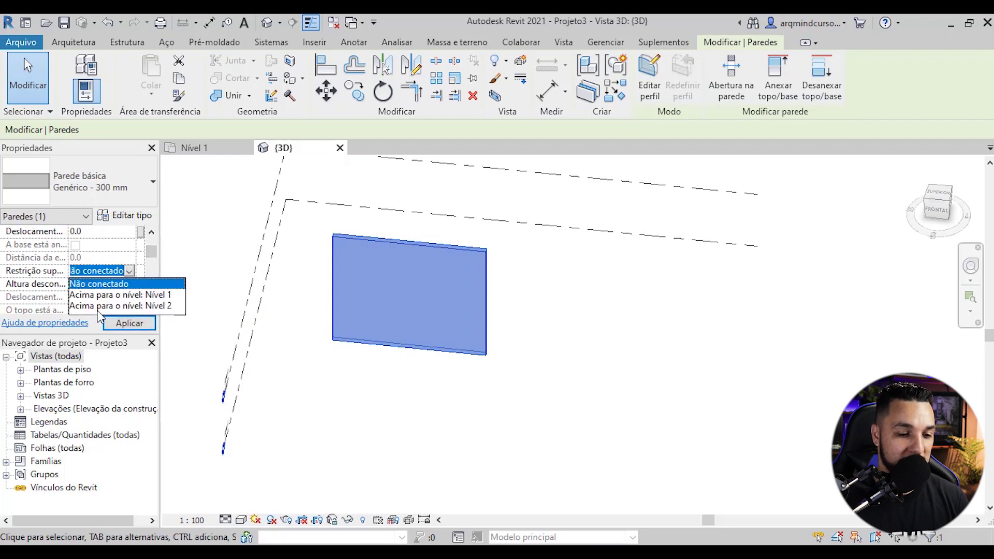
click(91, 306)
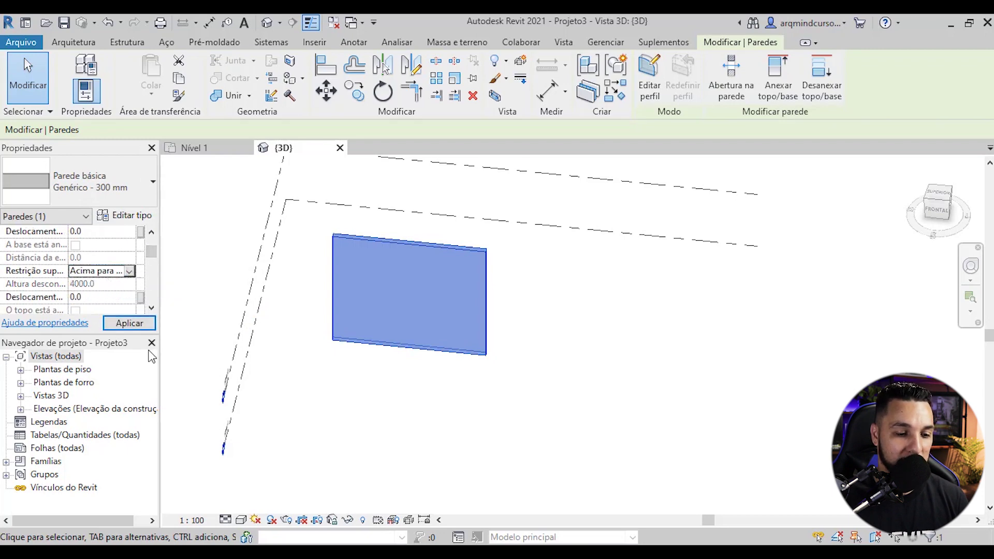
click(452, 388)
Examine the wall's faces and edges from different angles in the 3D view.
shift+middle_drag(452, 388, 481, 339)
click(459, 282)
drag(479, 327, 439, 328)
click(557, 358)
shift+middle_drag(557, 357, 413, 305)
scroll(414, 303, up, 2)
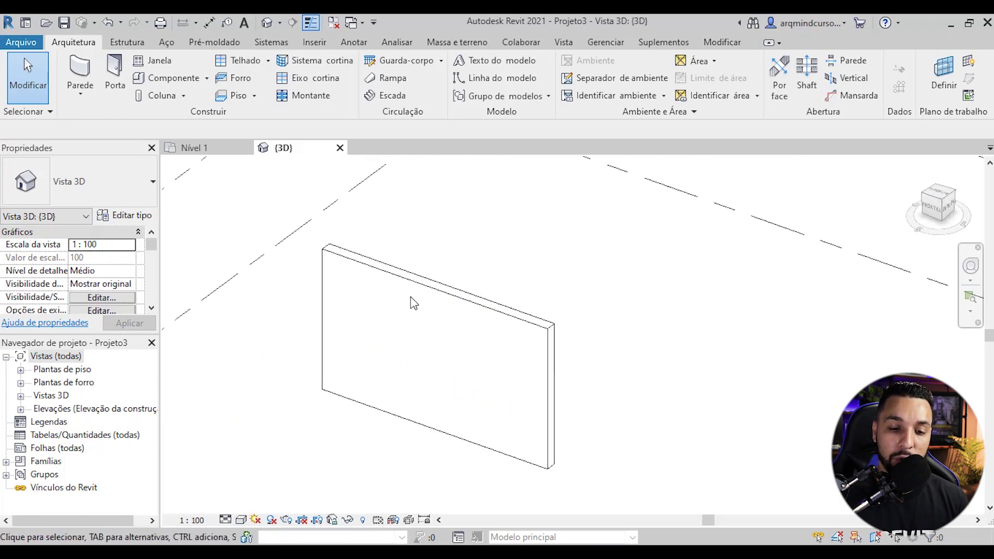
scroll(499, 321, down, 2)
scroll(521, 429, up, 3)
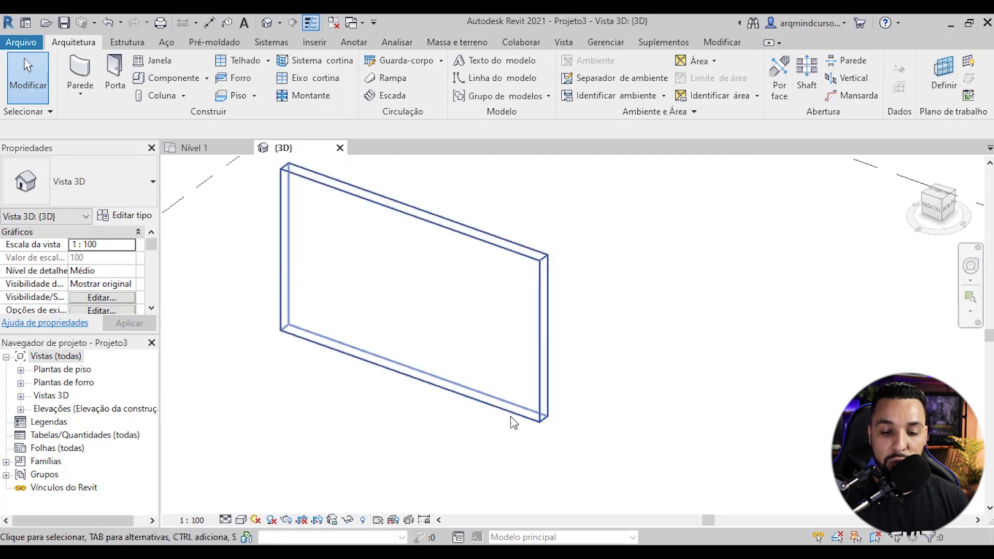
scroll(504, 426, down, 3)
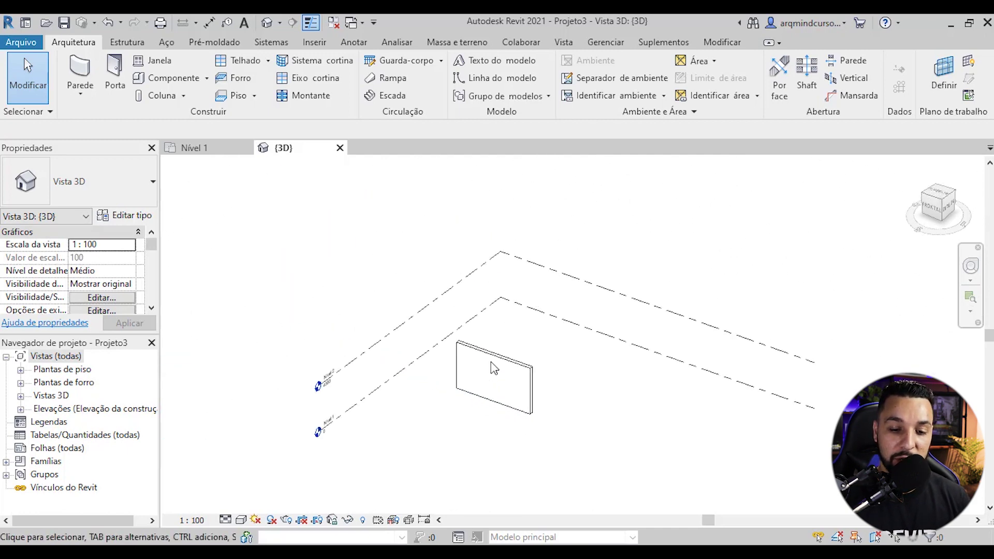
Hide both level elements in the 3D view and turn on shadows.
drag(697, 238, 595, 297)
right_click(591, 277)
mouse_move(670, 253)
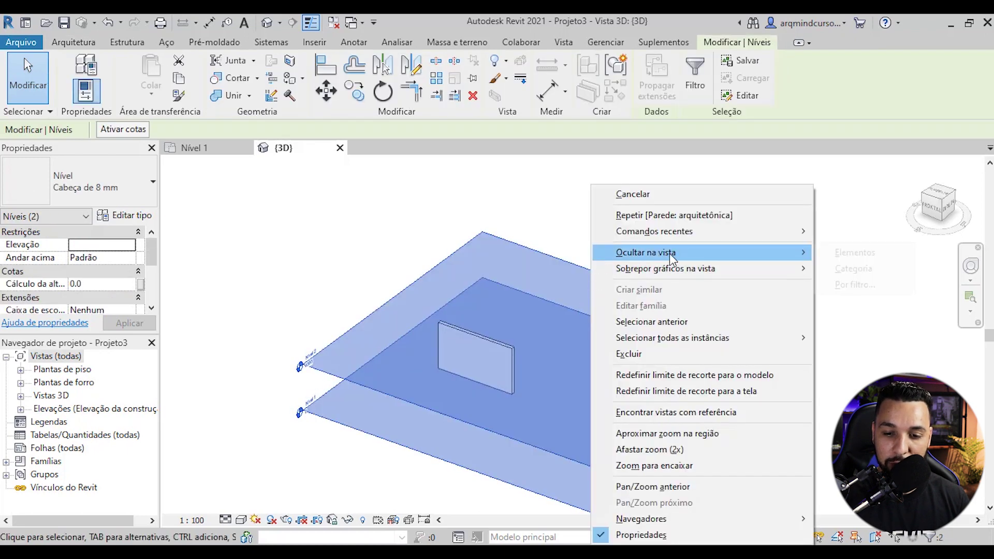
click(885, 256)
scroll(466, 395, up, 3)
click(271, 522)
scroll(559, 317, up, 2)
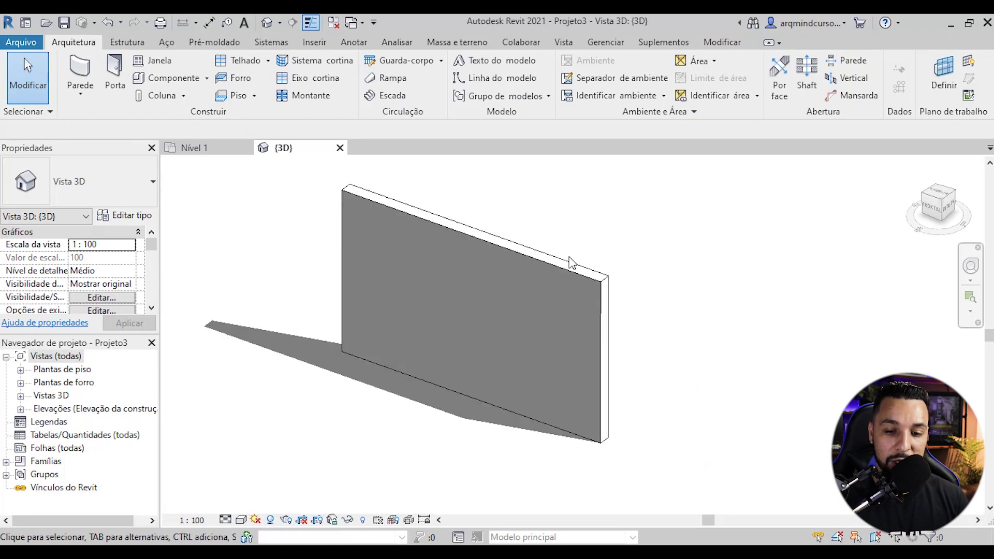
middle_drag(495, 224, 473, 237)
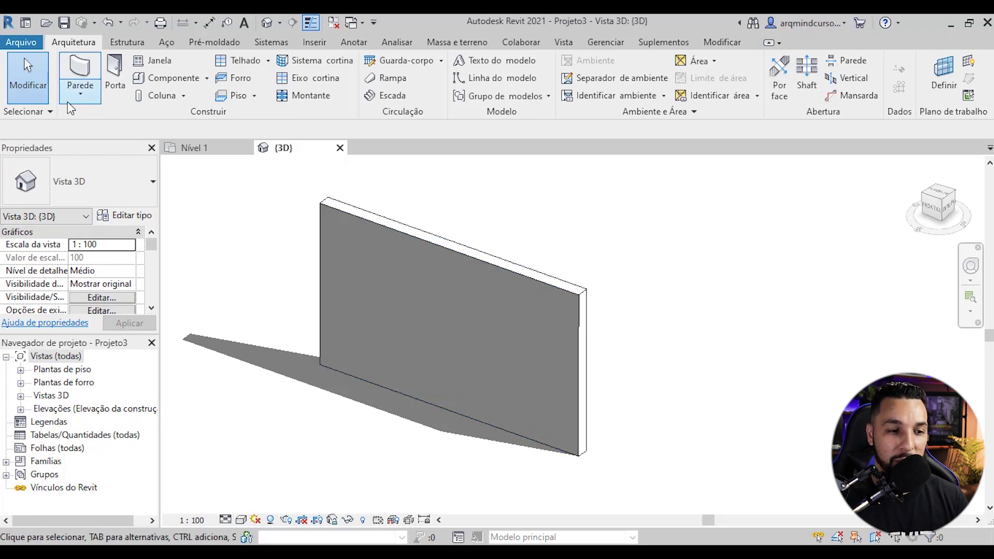
Place a horizontal Cornija wall moulding along the upper edge of the wall's shaded face.
click(81, 95)
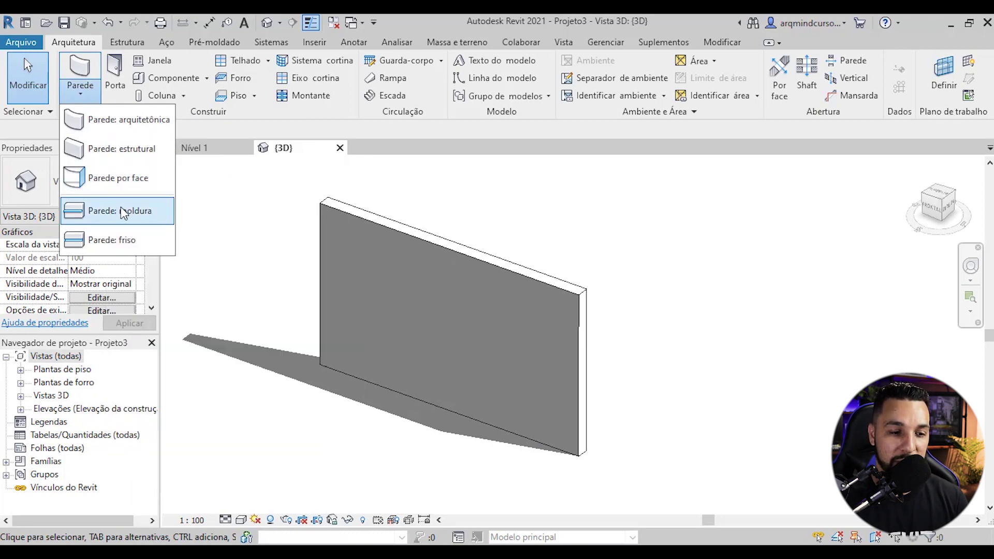
click(126, 212)
click(67, 186)
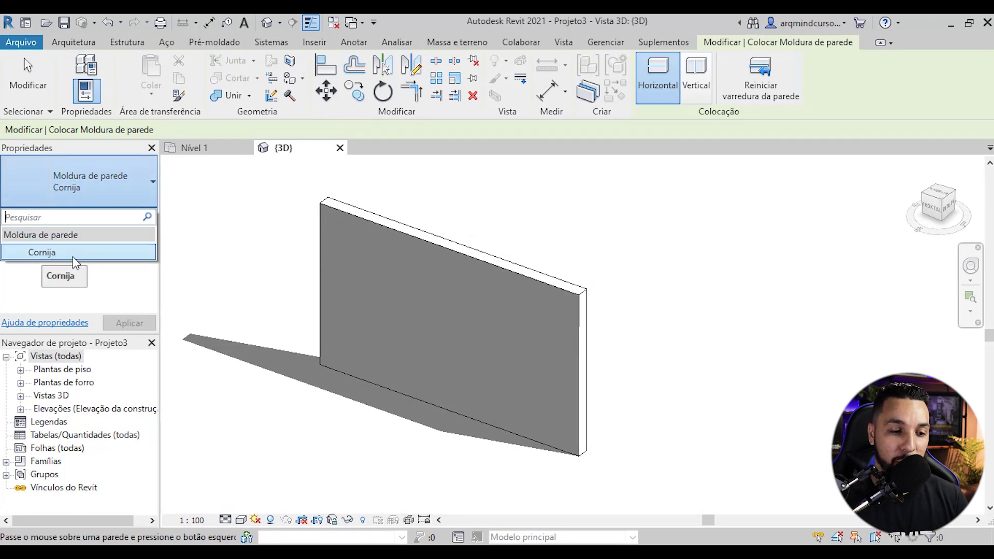
click(58, 253)
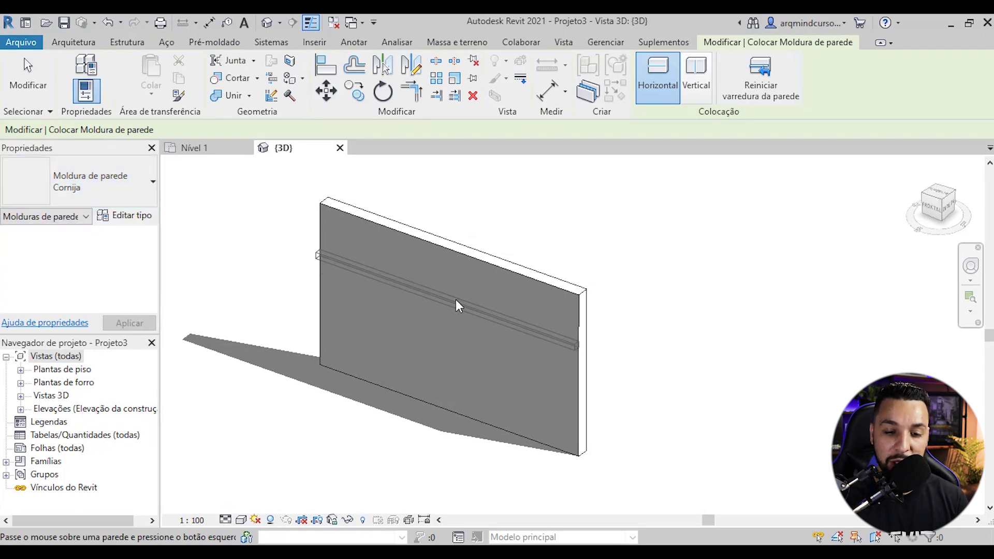
scroll(455, 299, up, 2)
scroll(496, 266, up, 1)
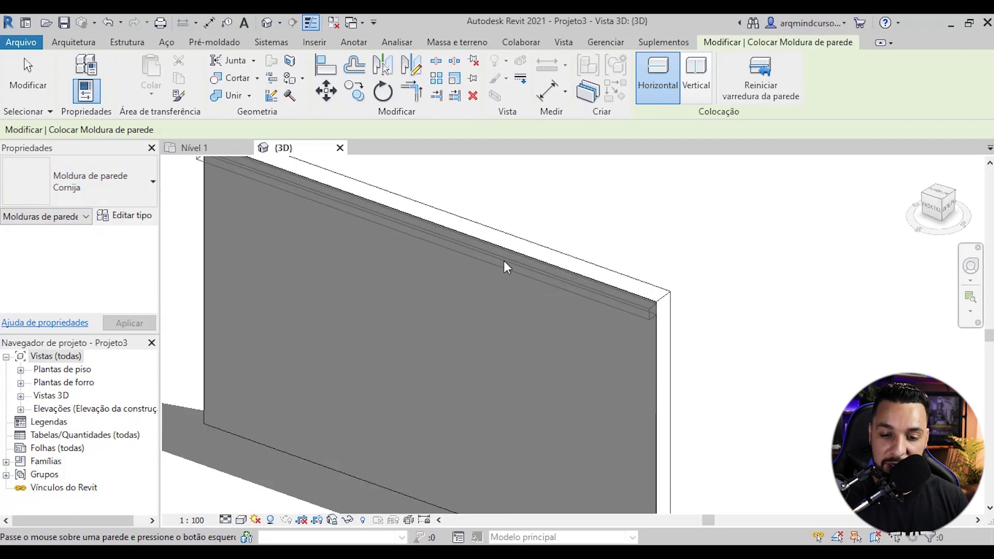
click(504, 263)
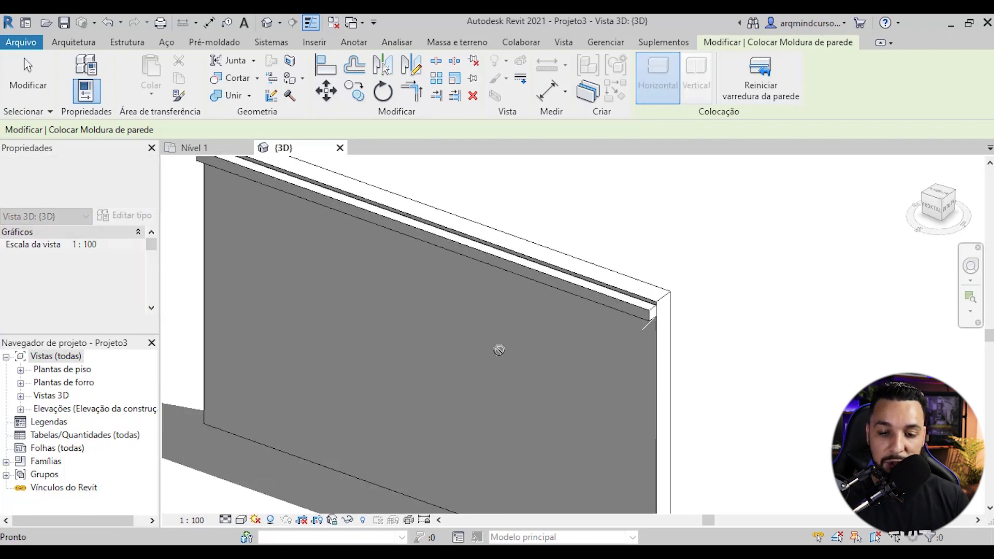
key(Escape)
scroll(506, 354, down, 2)
middle_drag(502, 348, 480, 269)
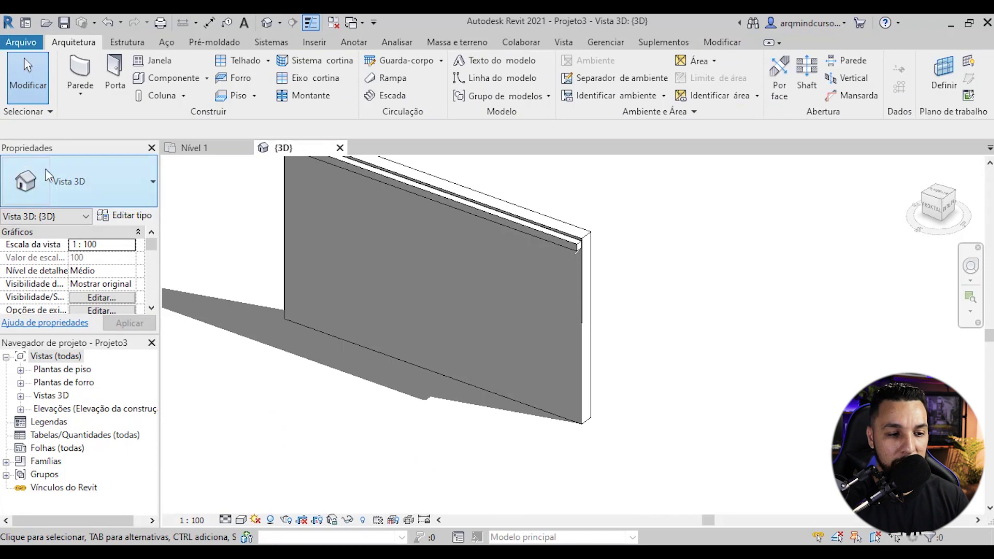
Add a second horizontal Cornija wall moulding along the base of the same wall face.
click(80, 94)
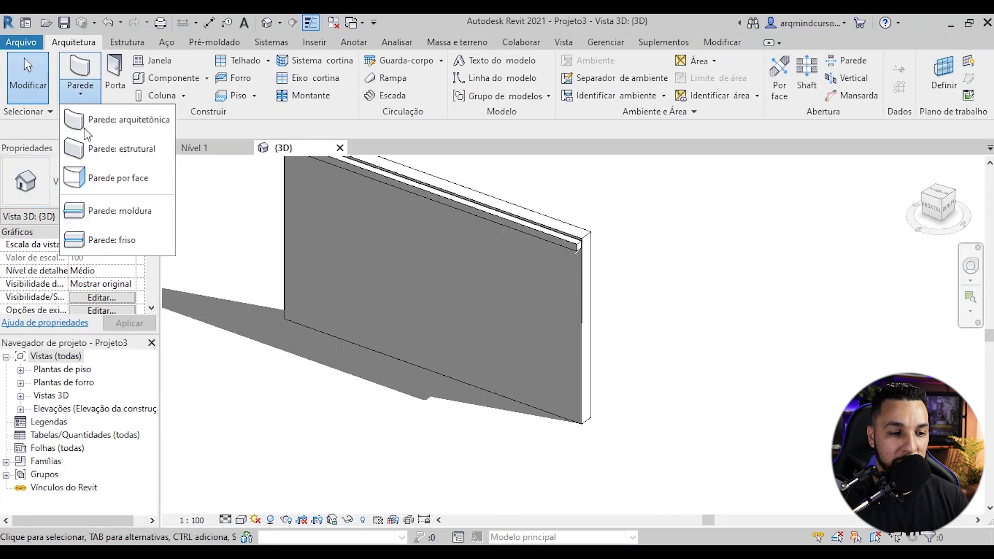
click(124, 211)
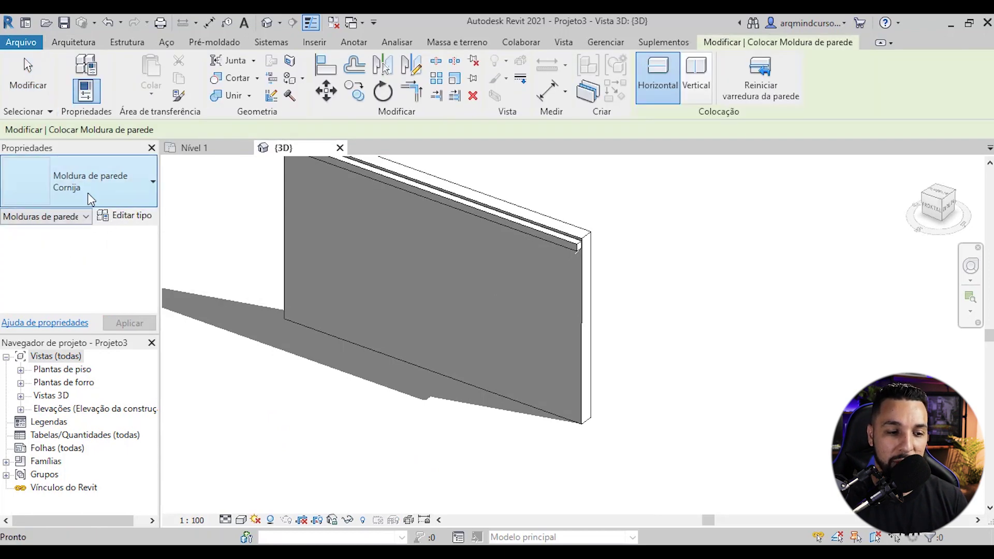
click(498, 390)
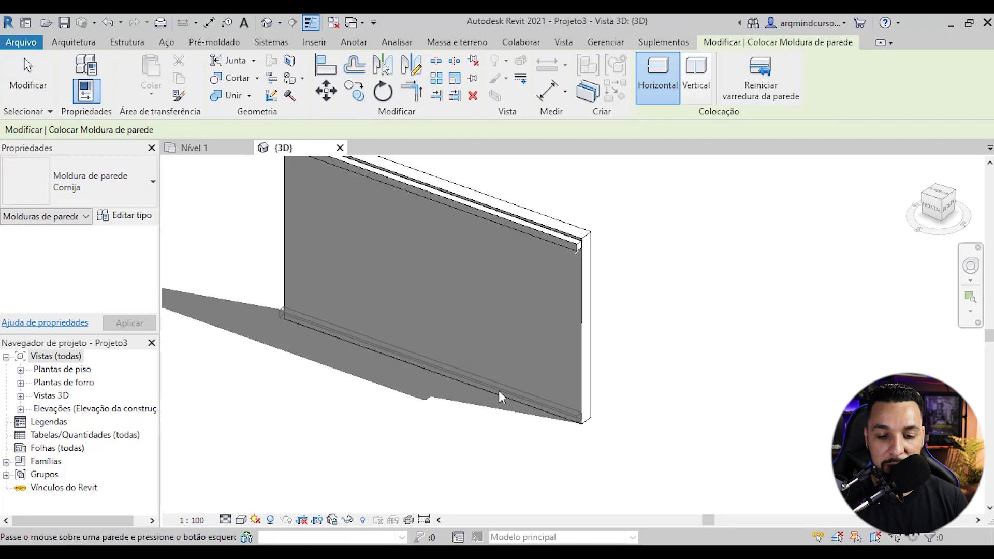
key(Escape)
key(Escape)
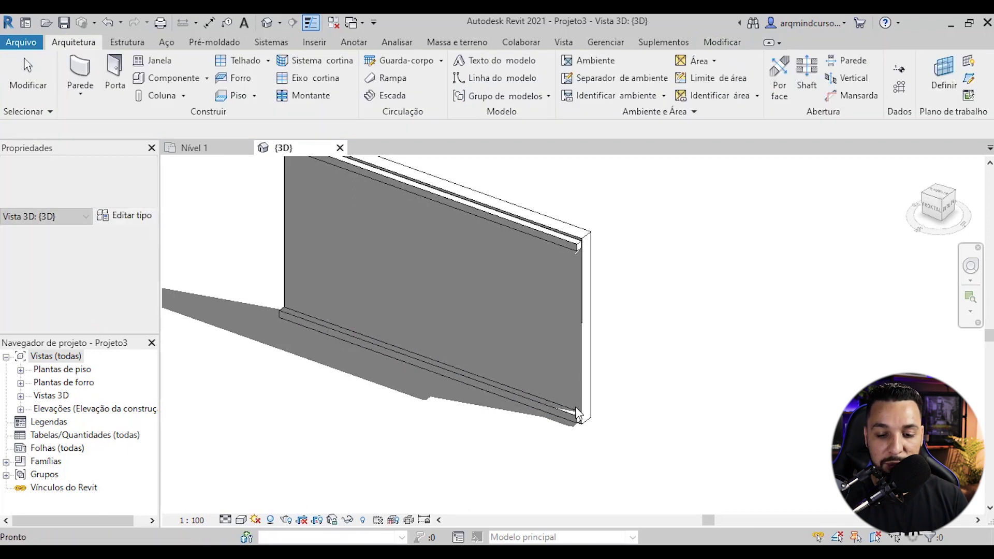
scroll(630, 378, down, 3)
scroll(533, 287, up, 5)
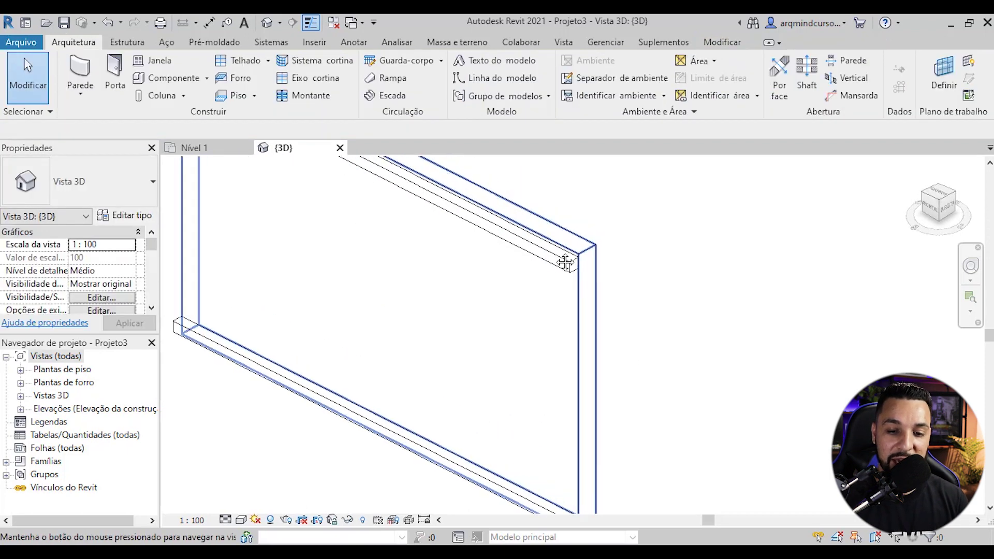
Delete both Cornija mouldings, along the upper edge and along the base, from the wall.
scroll(534, 288, up, 2)
scroll(532, 287, down, 2)
mouse_move(532, 294)
middle_down()
mouse_move(535, 264)
mouse_move(530, 312)
middle_up()
scroll(527, 260, down, 2)
scroll(520, 303, up, 1)
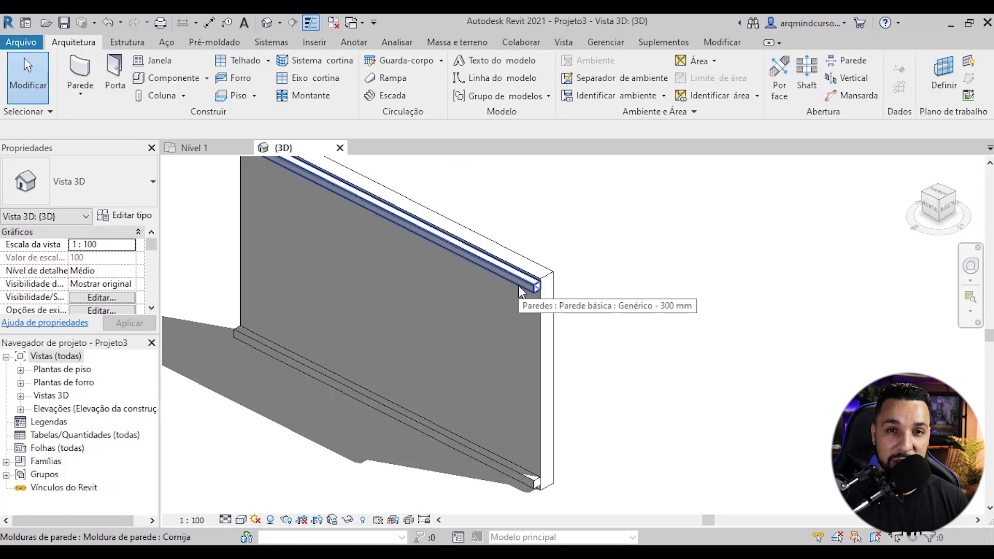
scroll(520, 288, down, 3)
scroll(523, 295, up, 2)
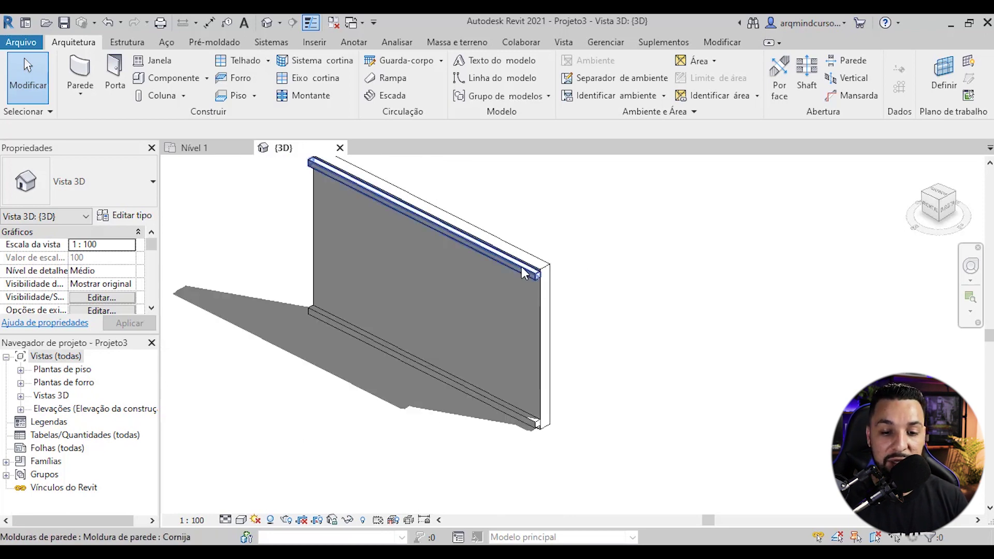
click(521, 266)
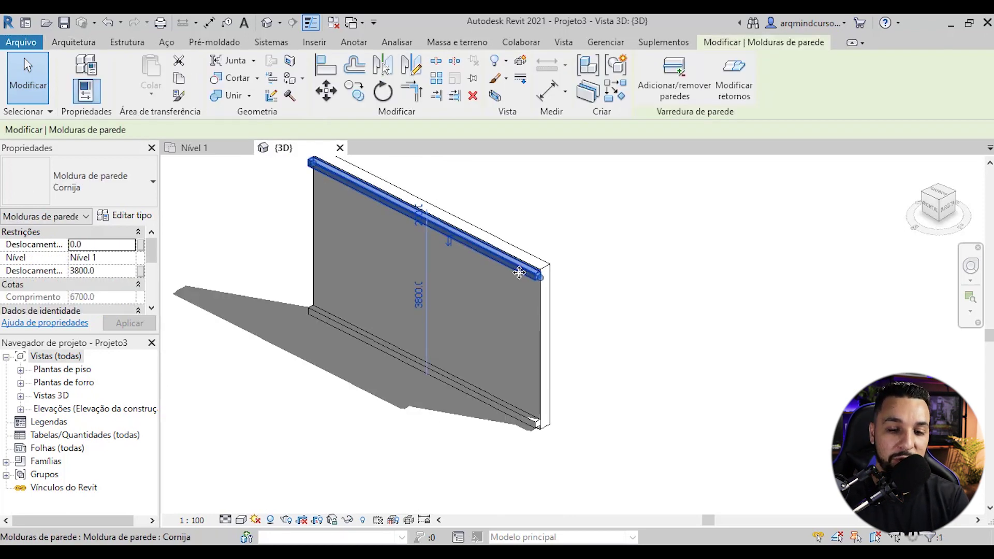
key(Delete)
click(493, 402)
key(Delete)
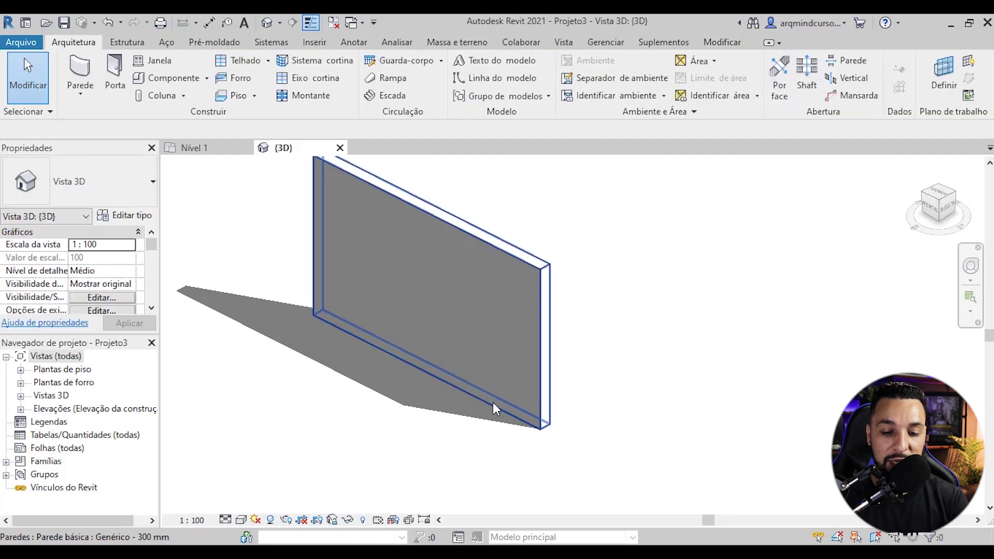
scroll(459, 352, down, 3)
scroll(460, 339, up, 2)
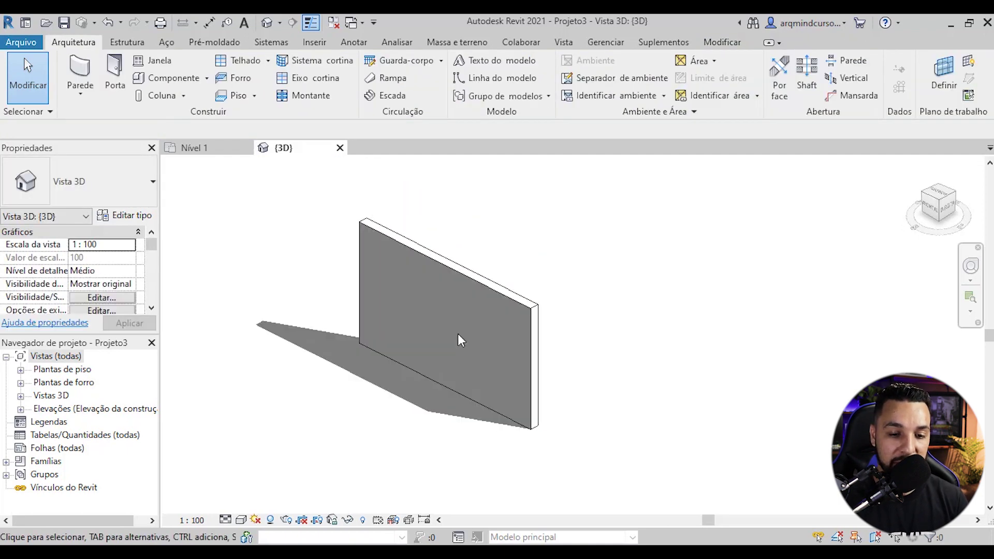
scroll(487, 297, up, 3)
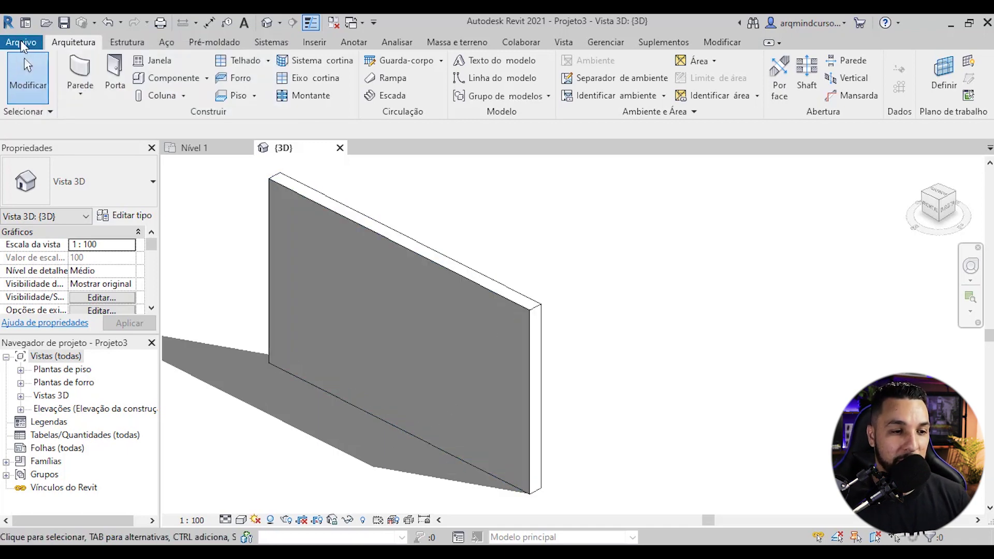
Create a new family from the Perfil métrico template in the Portuguese family templates folder.
click(19, 46)
mouse_move(93, 101)
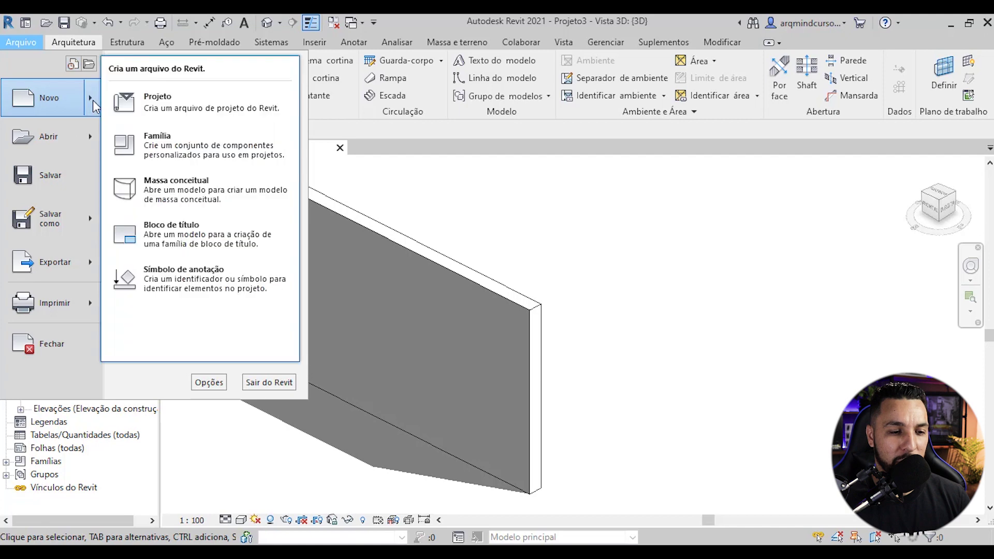
click(156, 156)
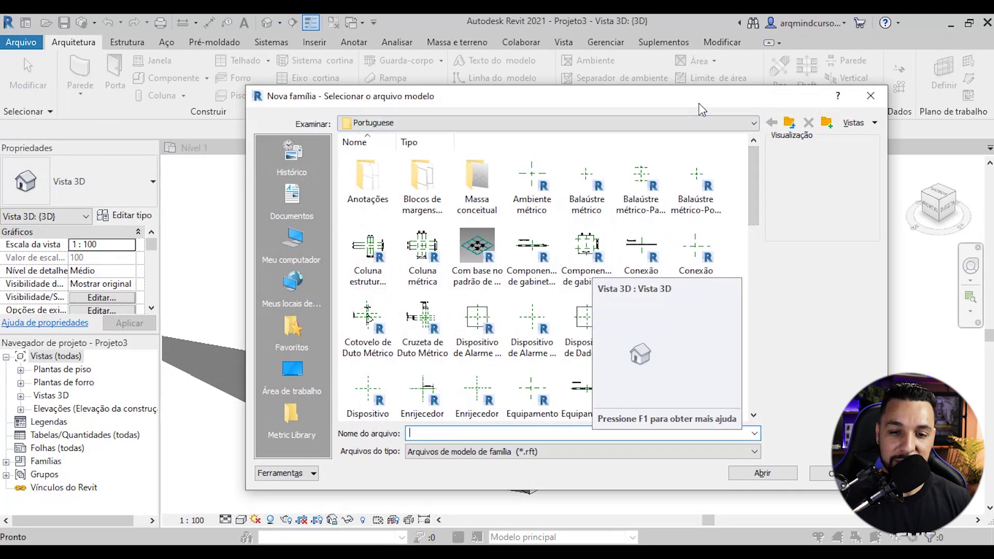
click(677, 124)
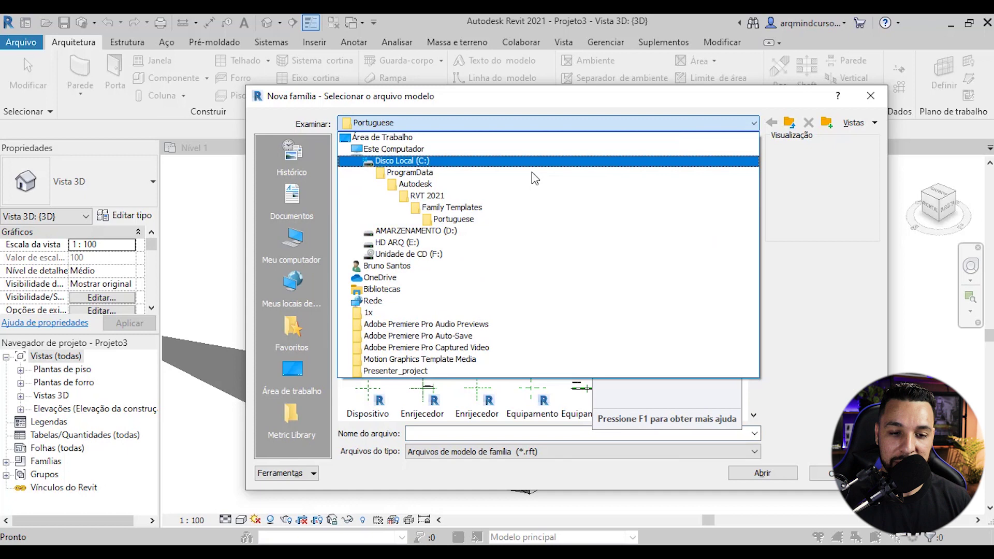
click(457, 218)
drag(747, 164, 749, 319)
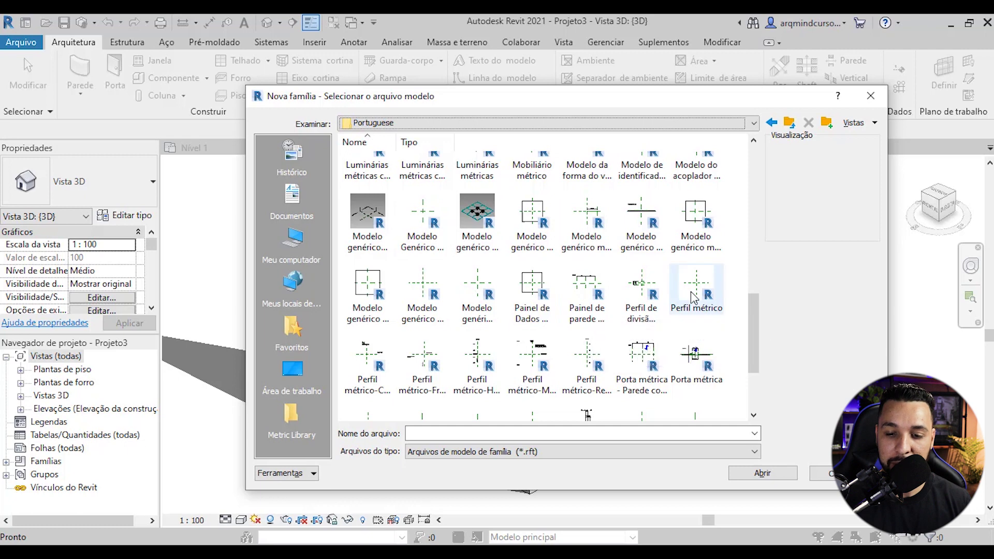
click(705, 288)
click(751, 471)
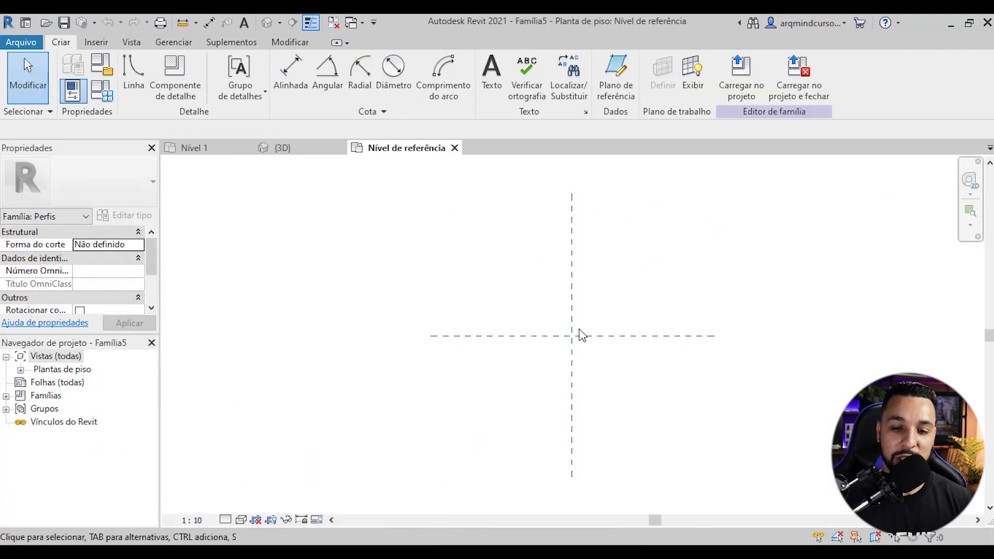
Set the family's length units (Comprimento) to centimetres with two decimal places.
middle_drag(551, 319, 525, 319)
scroll(526, 319, up, 1)
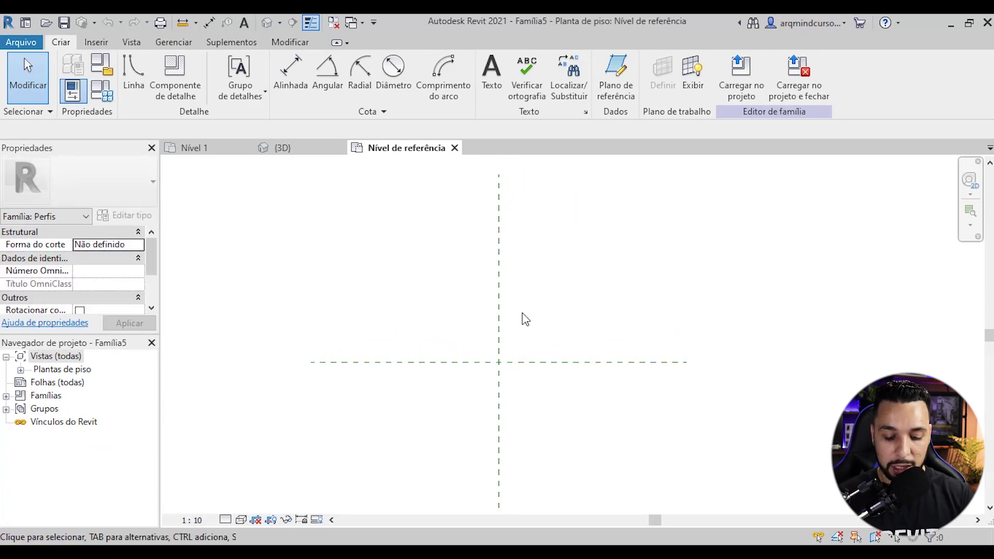
key(n)
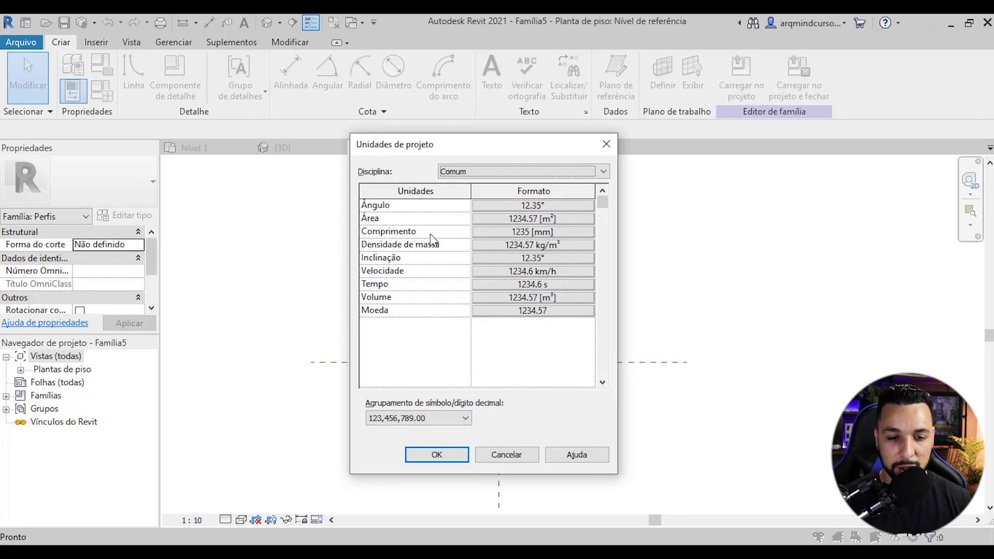
click(512, 232)
click(715, 230)
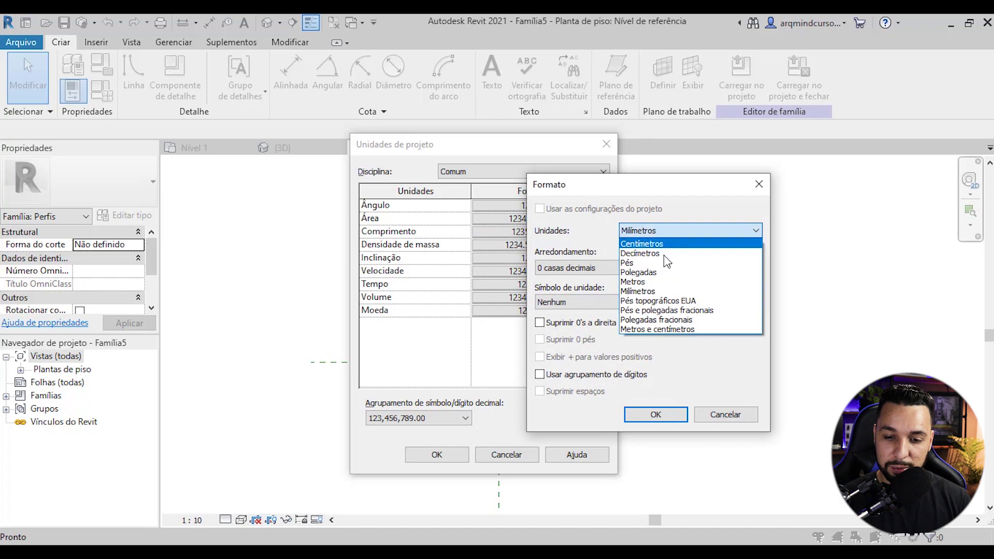
click(641, 243)
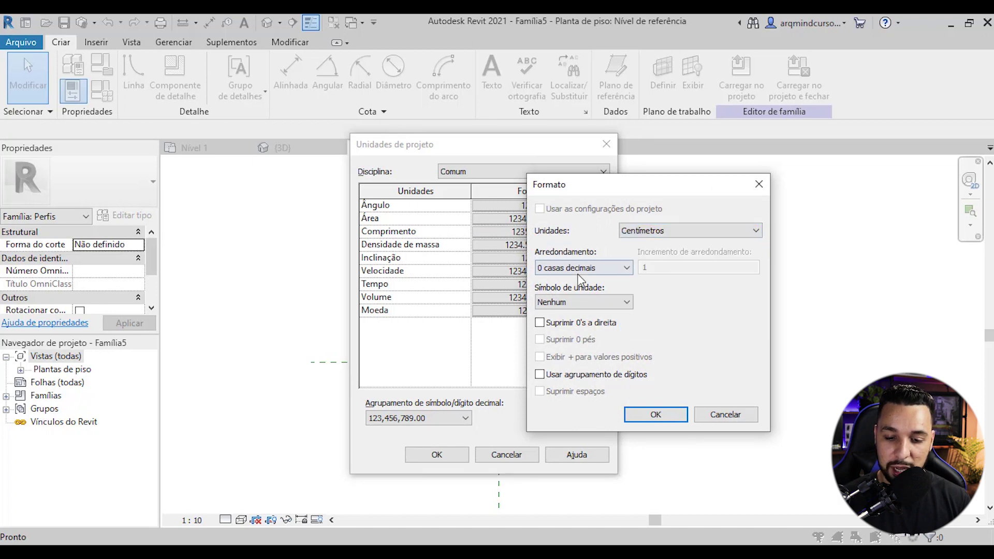
click(657, 416)
click(437, 454)
Switch to File Explorer and insert the Modura Forro image from the Imagens folder into the profile view, to the lower right of the reference planes' intersection.
middle_drag(494, 374, 479, 394)
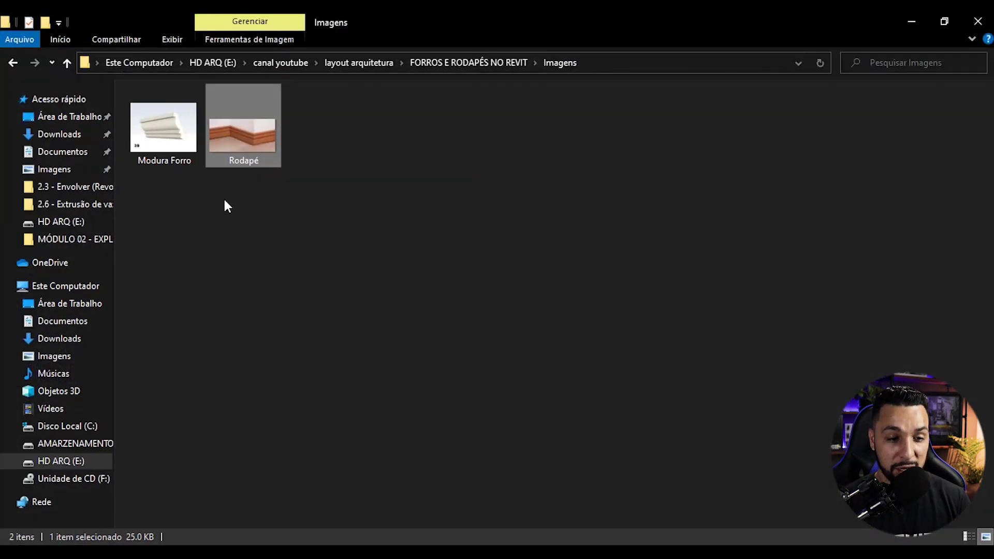
click(168, 160)
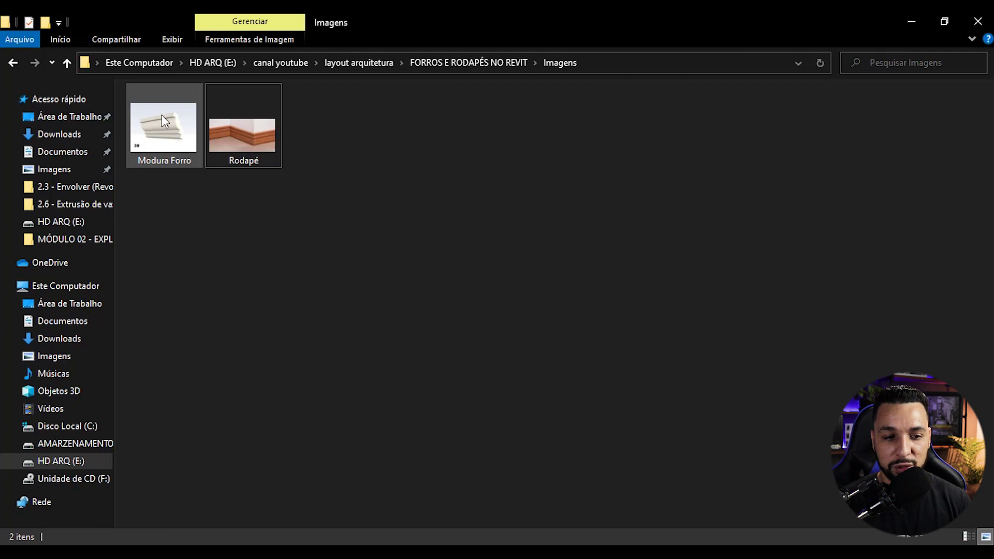
drag(161, 111, 535, 293)
drag(566, 446, 566, 439)
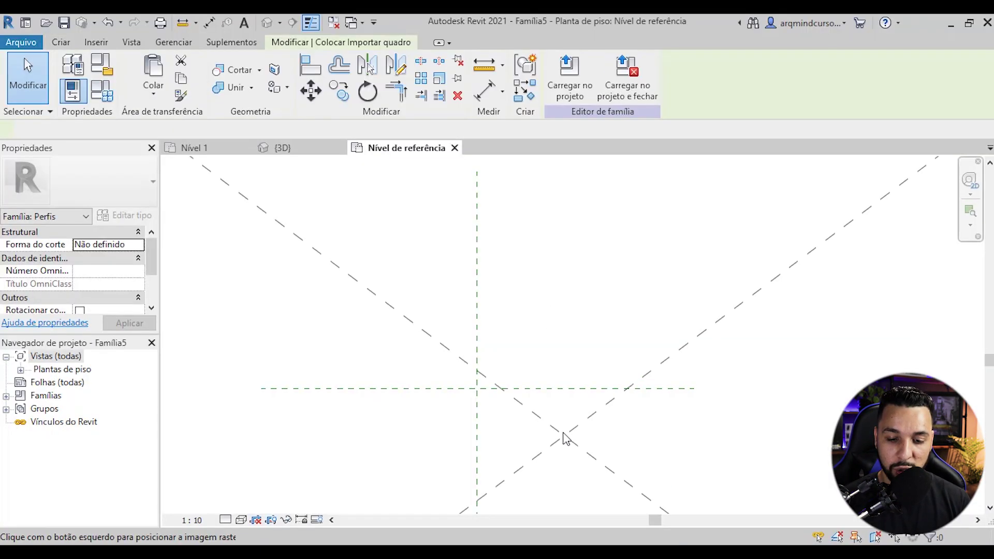
click(557, 301)
drag(692, 201, 550, 296)
click(566, 350)
scroll(516, 289, up, 2)
scroll(546, 303, up, 2)
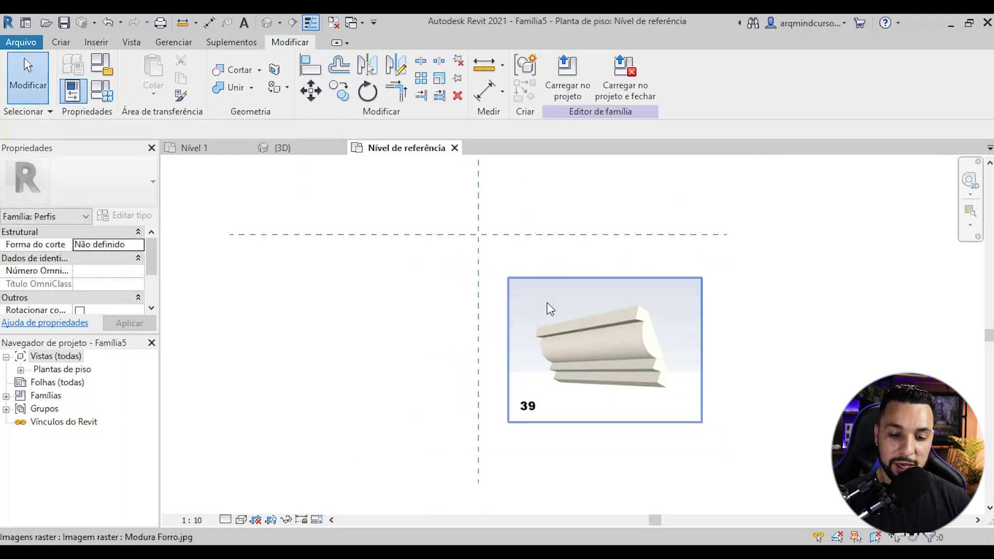
Move the Modura Forro image slightly closer to the intersection of the reference planes.
click(580, 299)
scroll(606, 347, down, 1)
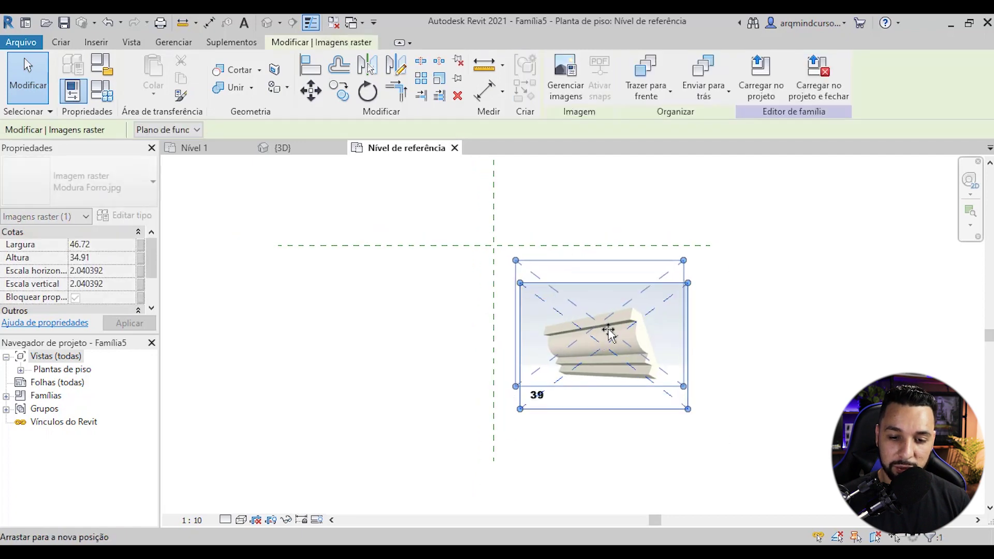
click(712, 341)
scroll(587, 337, up, 2)
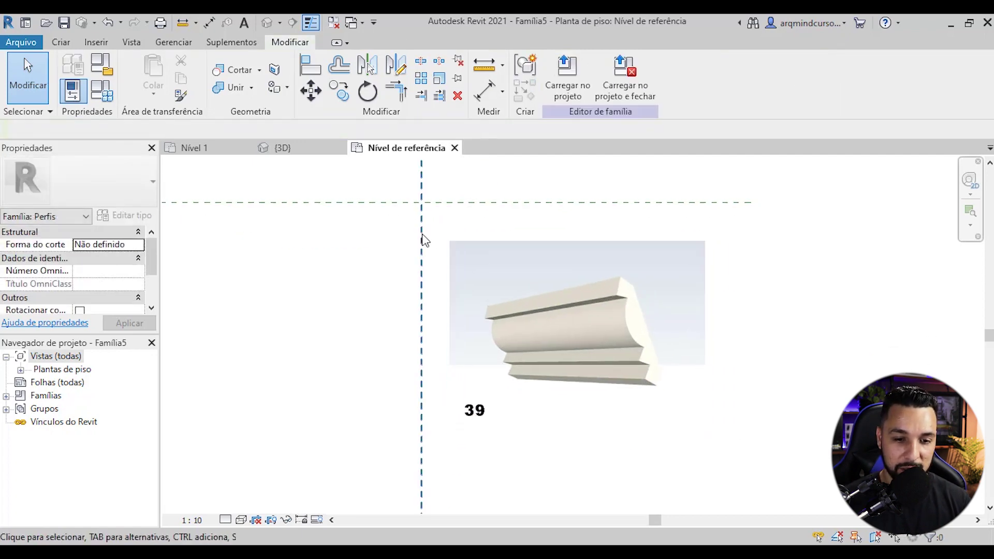
middle_drag(392, 226, 390, 289)
Draw the profile's sloping back line, about 21.4 cm at 111°, from the vertical reference plane up to the horizontal reference plane.
click(60, 43)
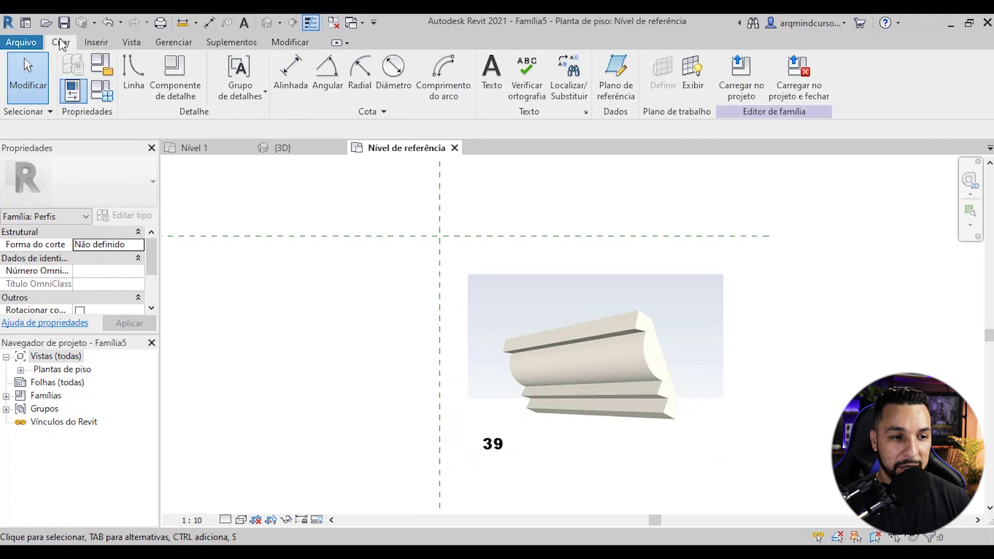
click(134, 73)
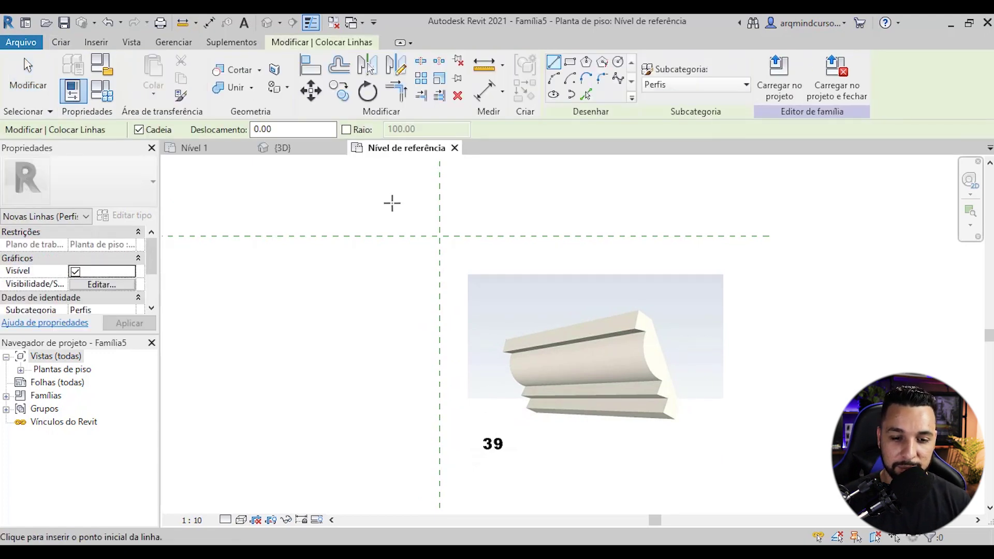
scroll(481, 309, up, 1)
middle_drag(481, 309, 535, 311)
middle_drag(514, 354, 526, 355)
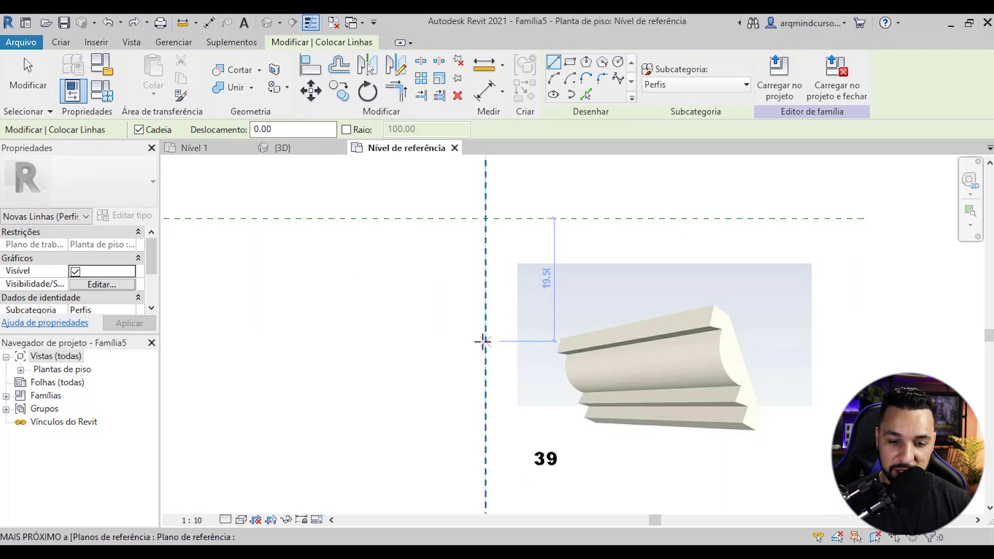
click(484, 344)
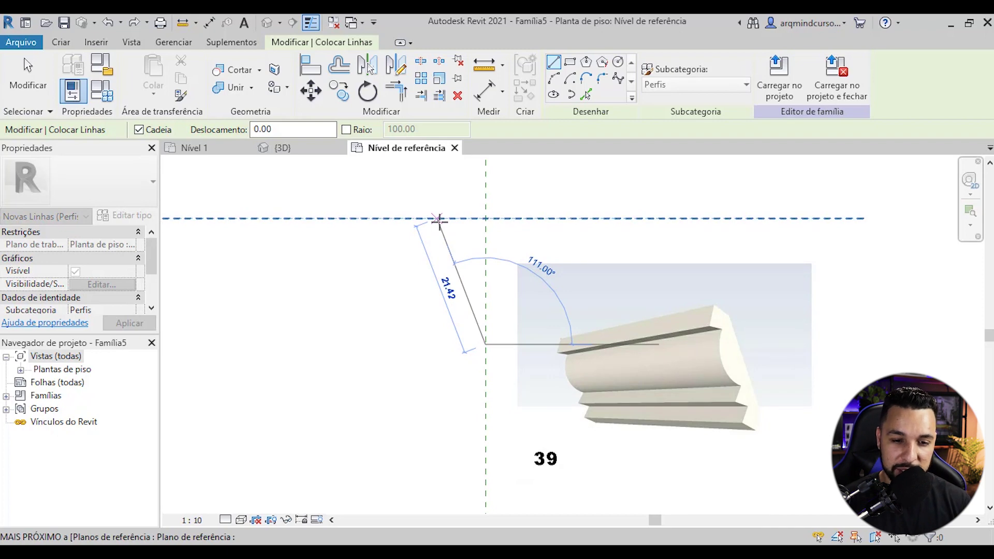
click(438, 219)
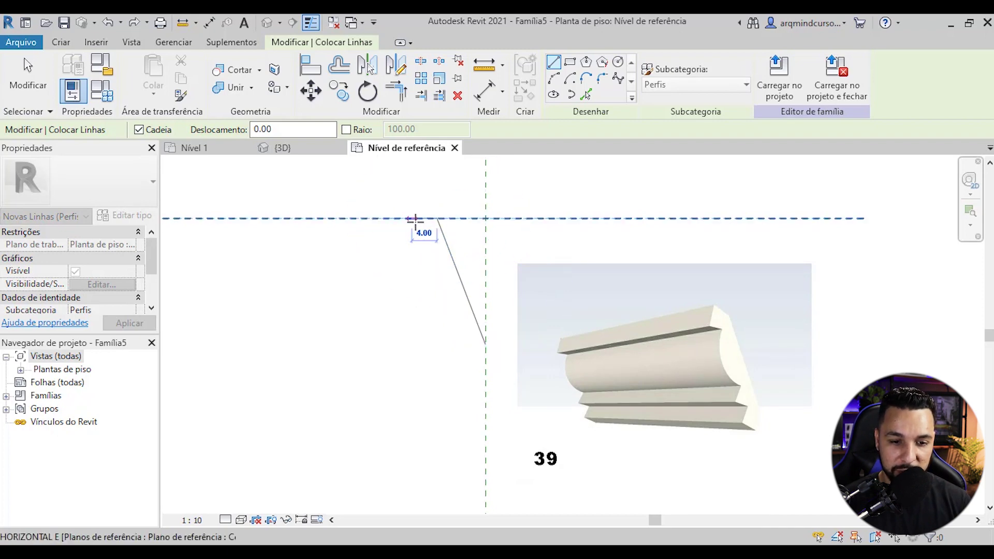
Continue the chain with the upper lip: about 4 cm leftward along the horizontal plane, 3.5 cm slanting down at 120°, and 2.5 cm back horizontally.
click(413, 219)
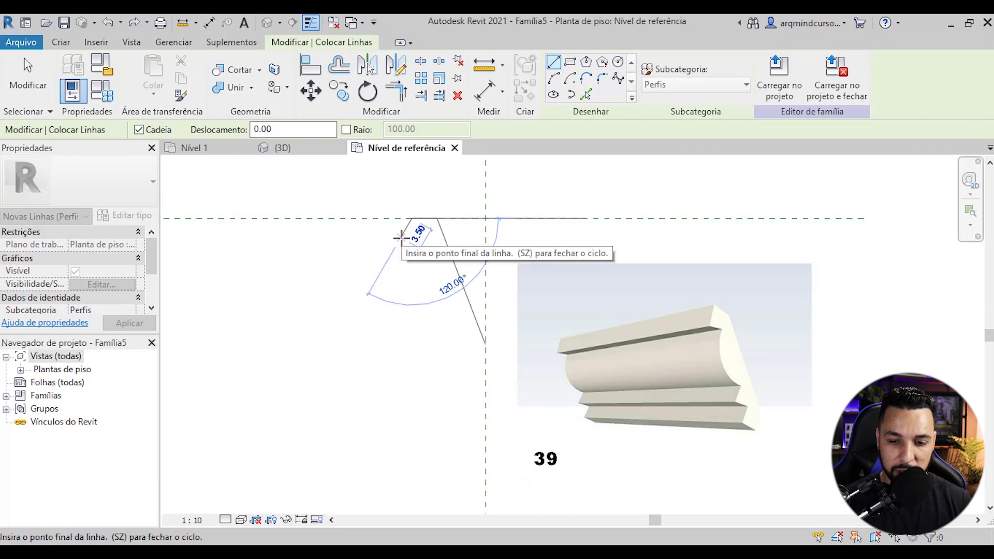
click(401, 238)
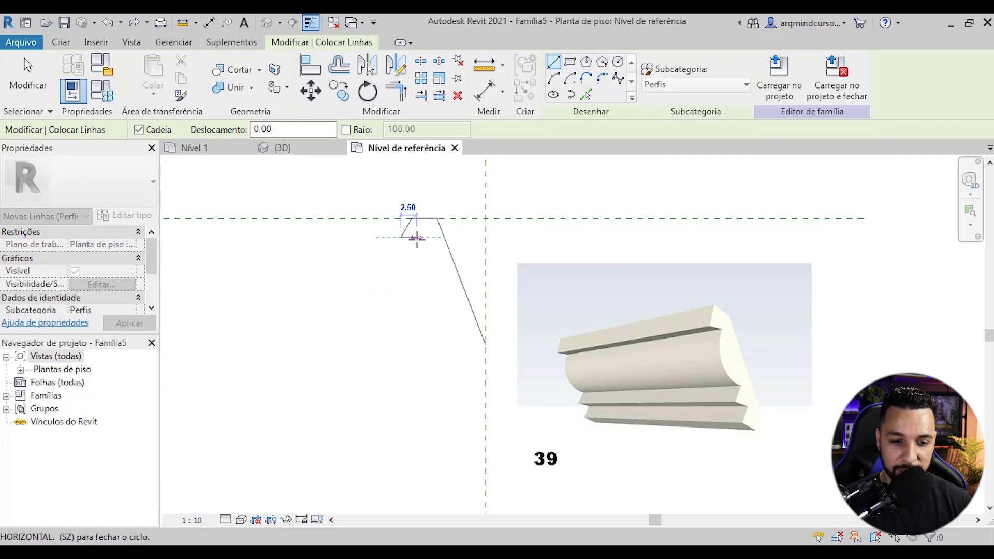
click(417, 237)
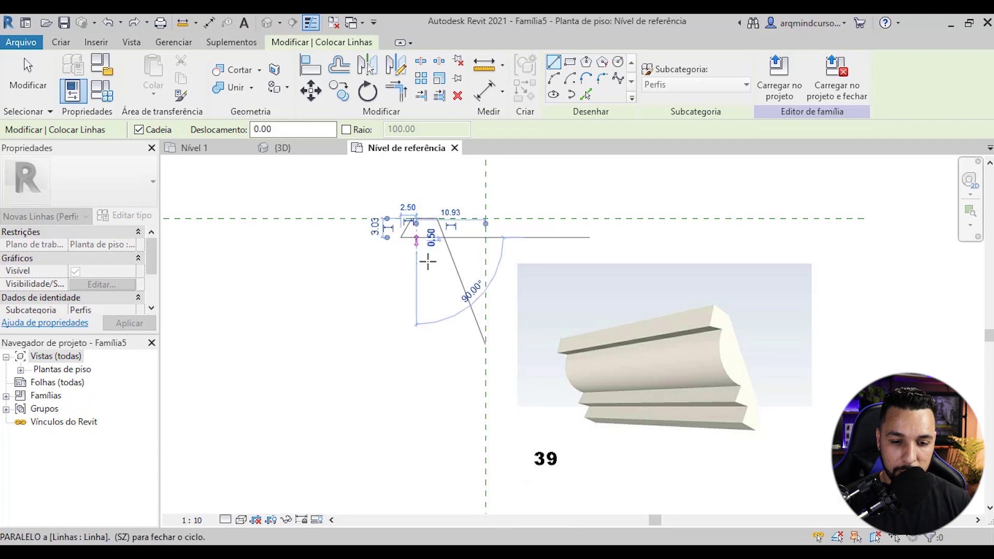
Draw an outward-bulging start-end-radius arc from the end of the upper lip down toward the sloping back line.
click(553, 79)
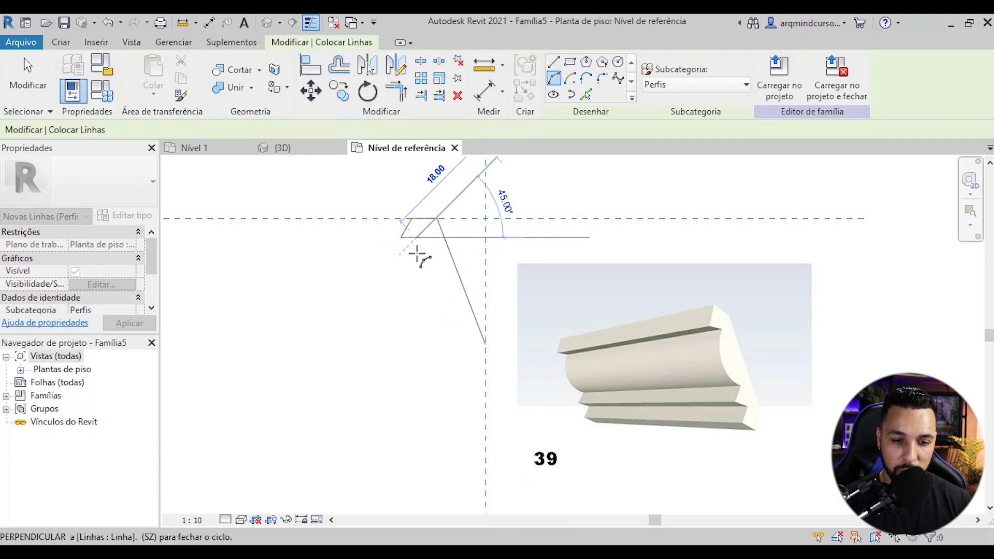
click(443, 310)
click(433, 298)
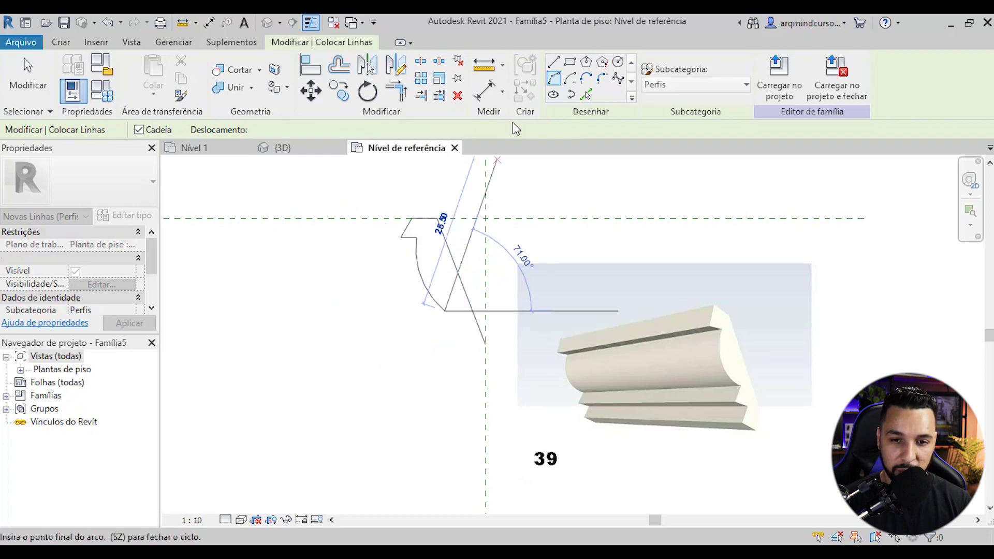
Draw the first lower step from the arc's end: about 3.5 cm slanting down at 120°, a return toward the back line, and another short slant down.
click(553, 62)
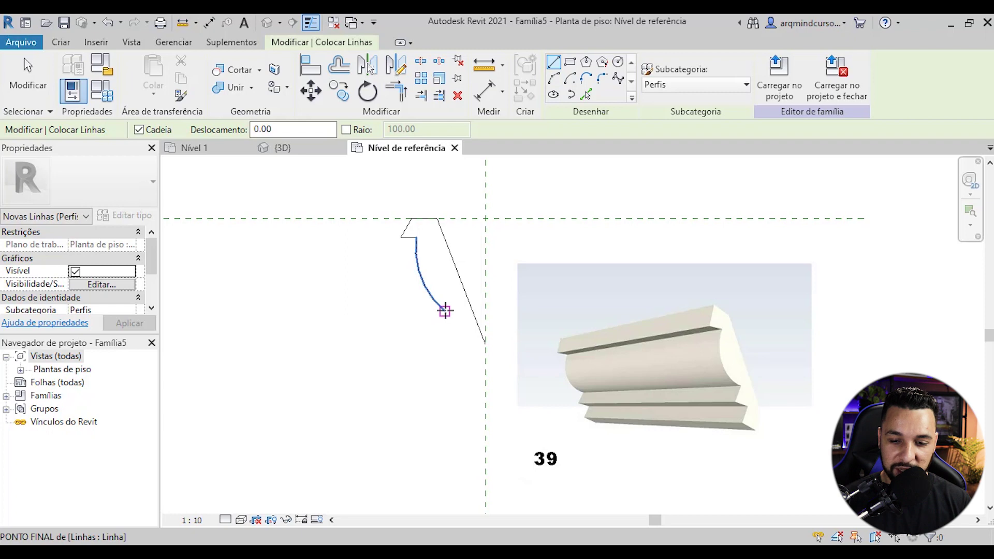
click(445, 311)
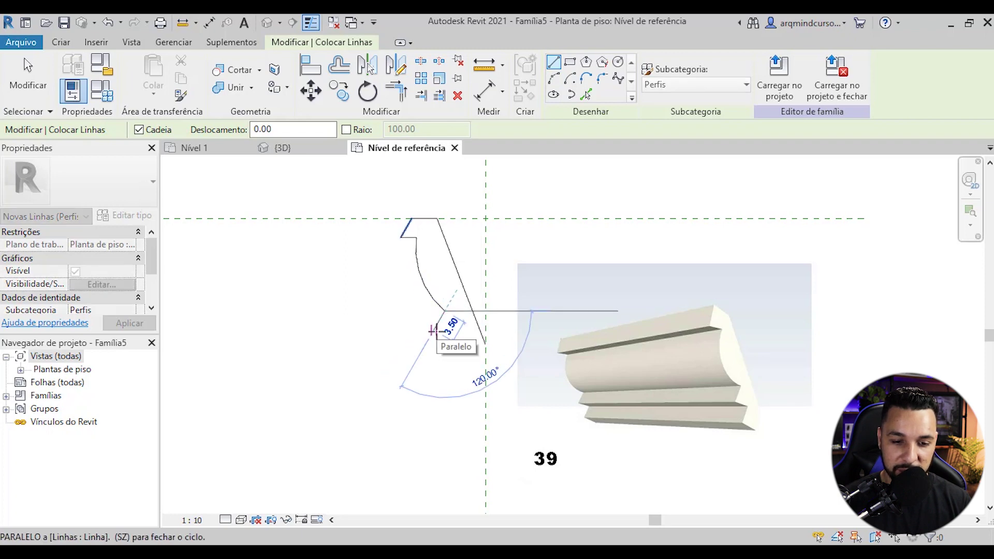
click(433, 330)
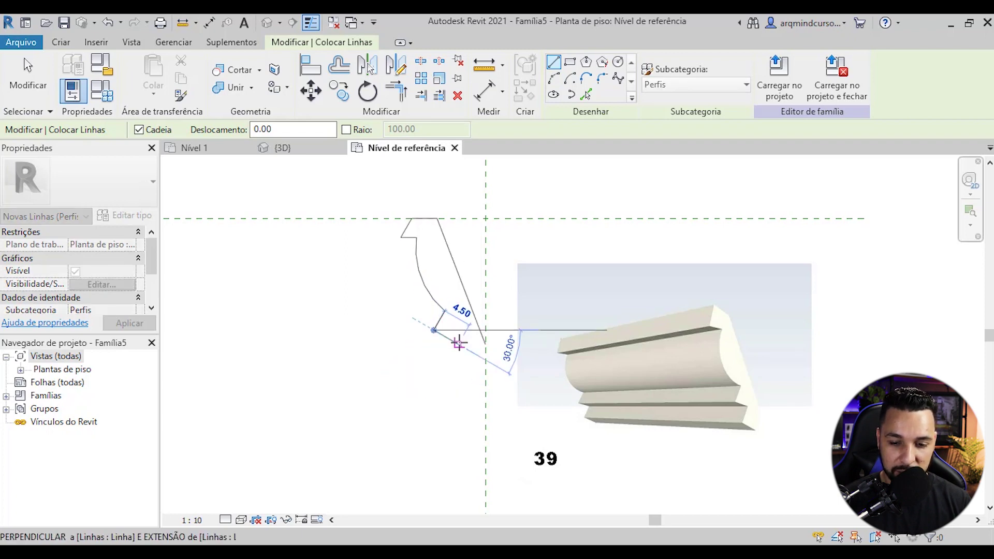
click(458, 337)
click(453, 357)
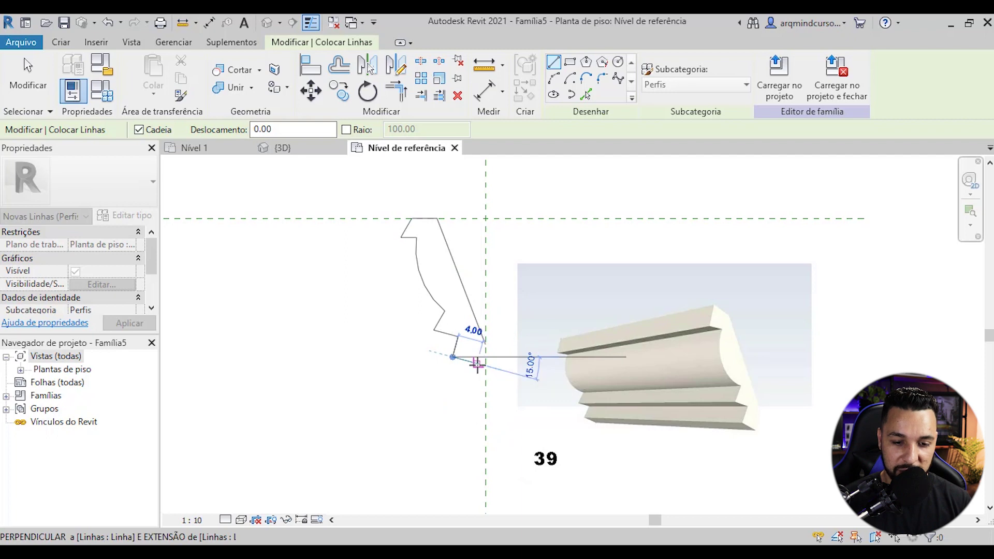
Draw the bottom edge at about 15° to the vertical reference plane and close the outline up to the back line's lower end.
click(486, 363)
click(486, 344)
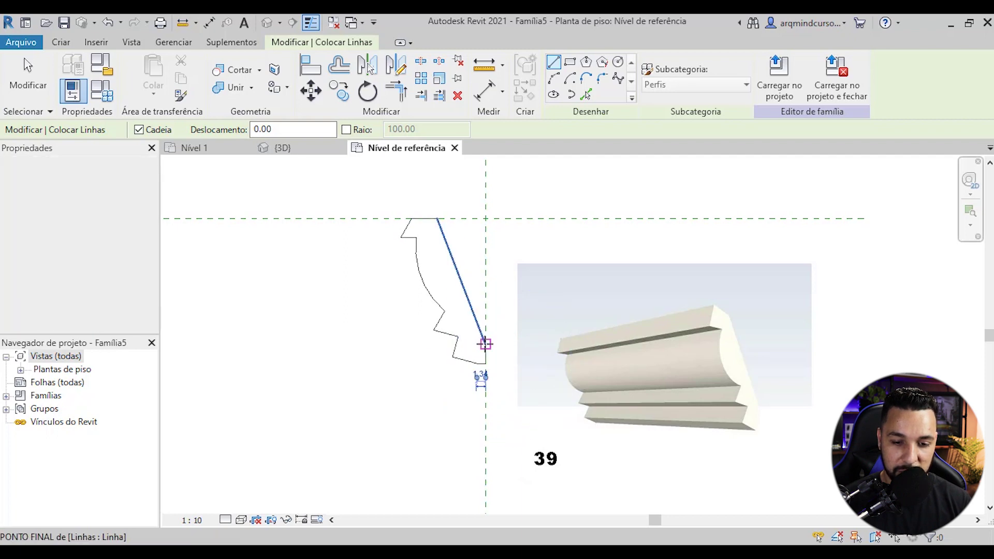
key(Escape)
key(Escape)
Delete the Modura Forro reference image beside the finished profile.
scroll(483, 290, down, 2)
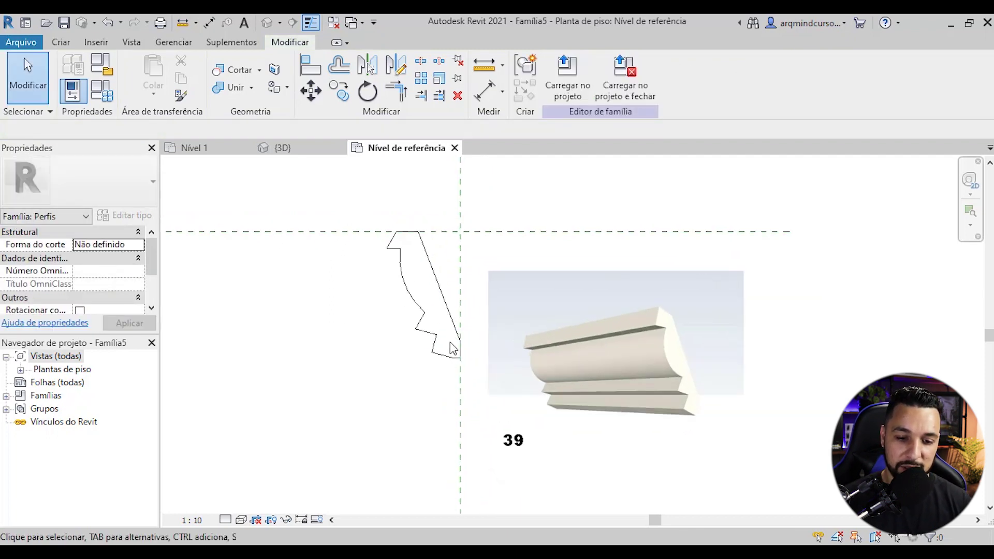
scroll(429, 361, up, 3)
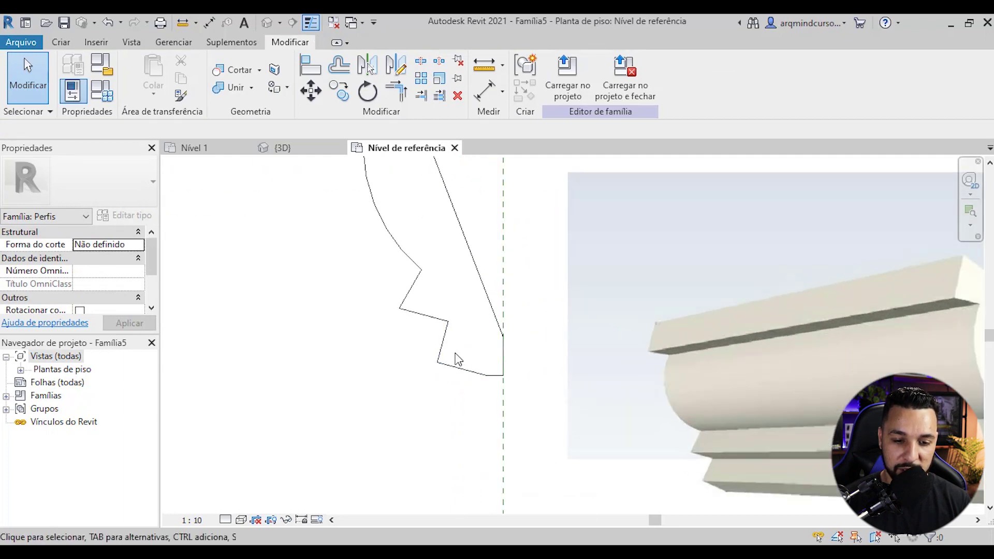
scroll(456, 353, down, 2)
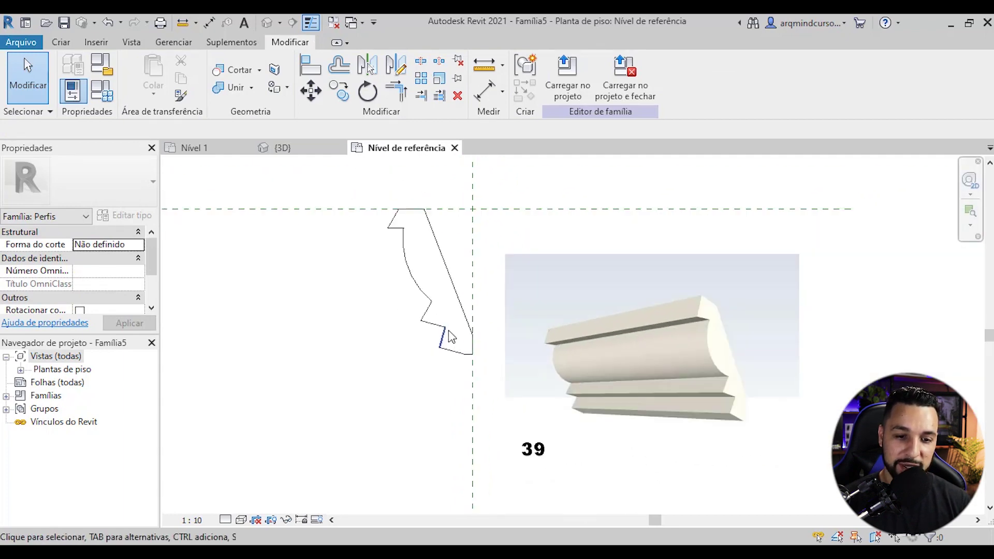
scroll(461, 357, down, 1)
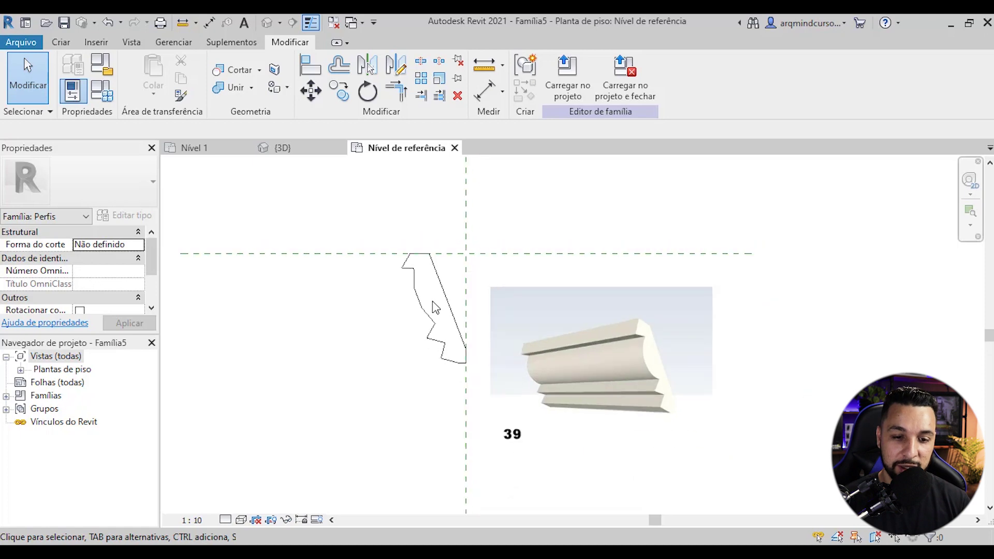
scroll(429, 272, up, 3)
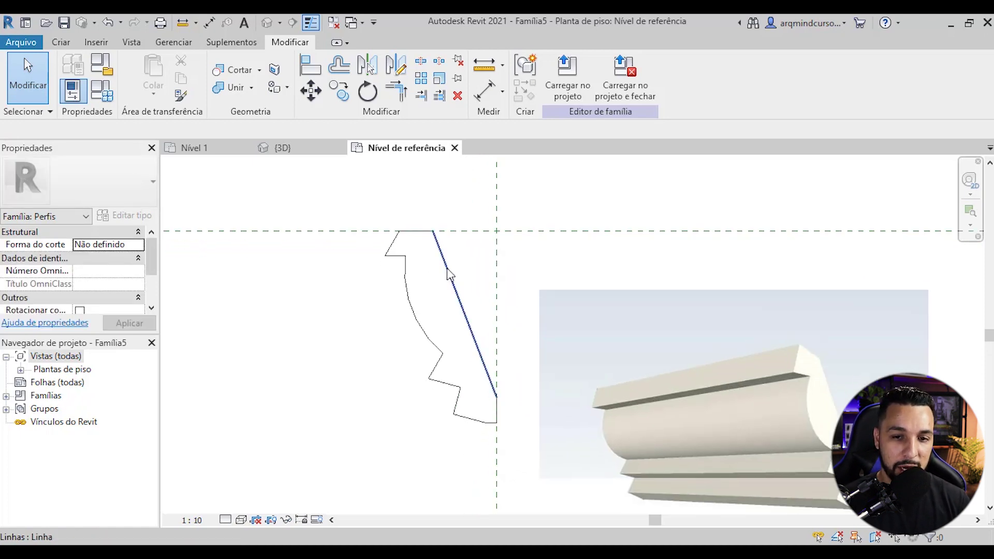
scroll(445, 269, down, 2)
click(650, 300)
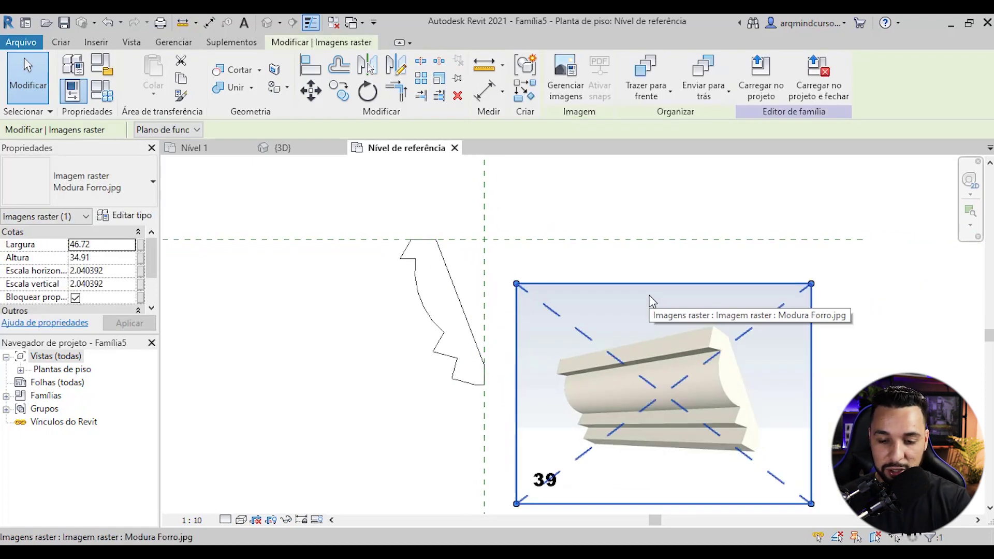
key(Delete)
scroll(574, 259, down, 1)
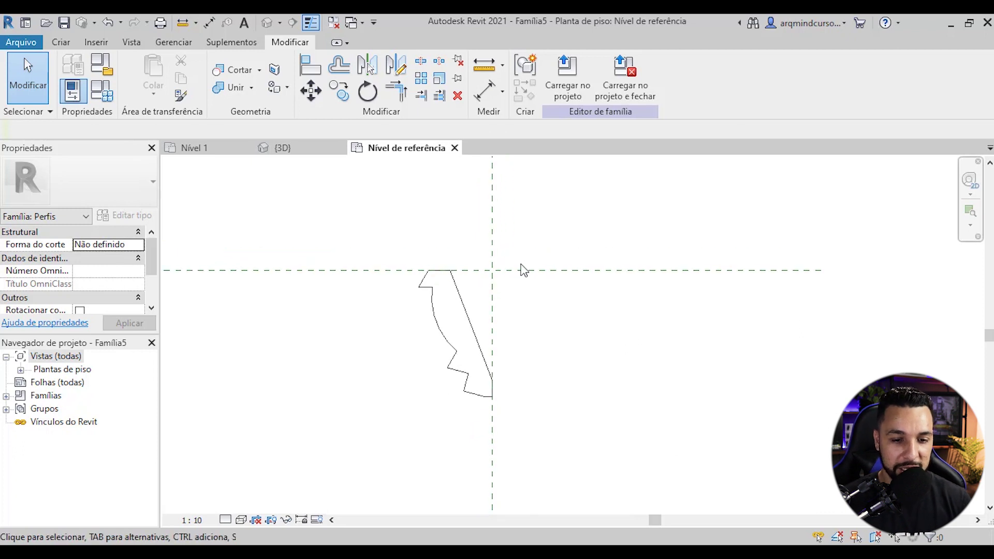
Save the family as Perfil Moldura.rfa on the desktop, replacing the existing file, and load it into the project while closing the family.
click(21, 42)
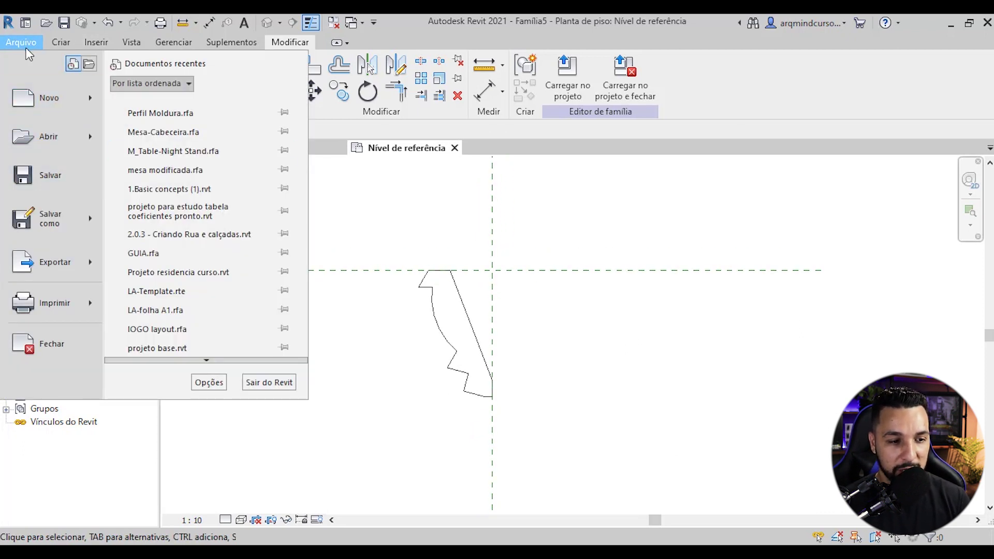
click(63, 161)
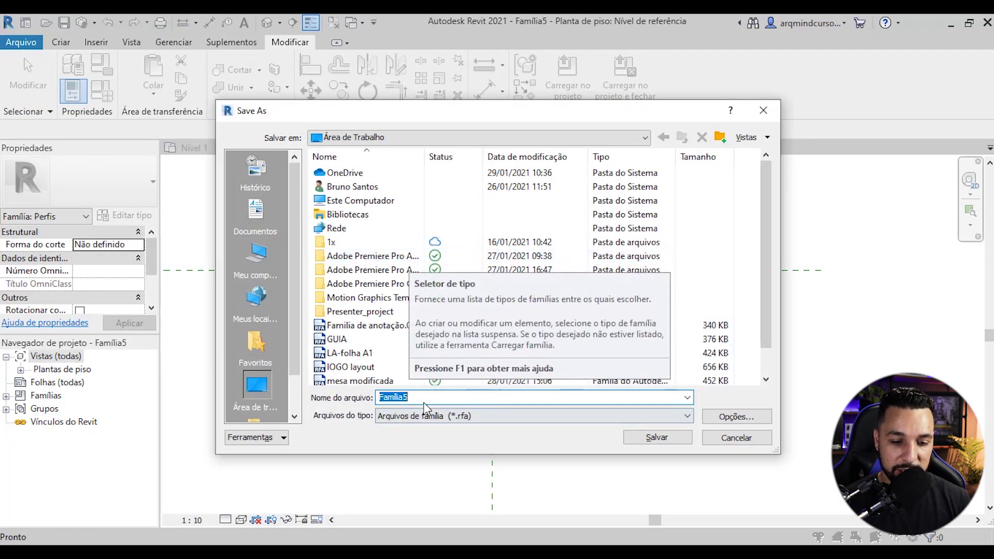
text(Perfil Moldura.rfa)
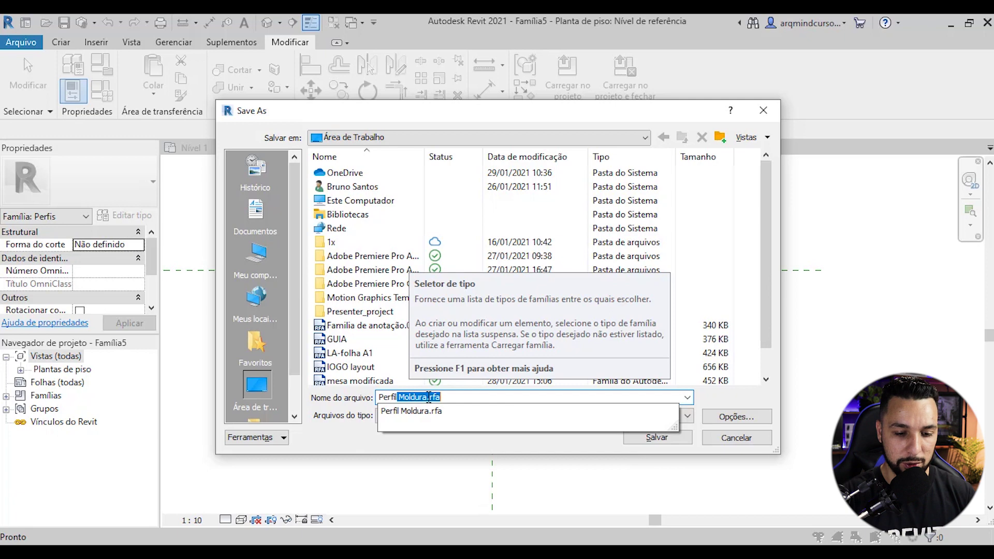
click(656, 438)
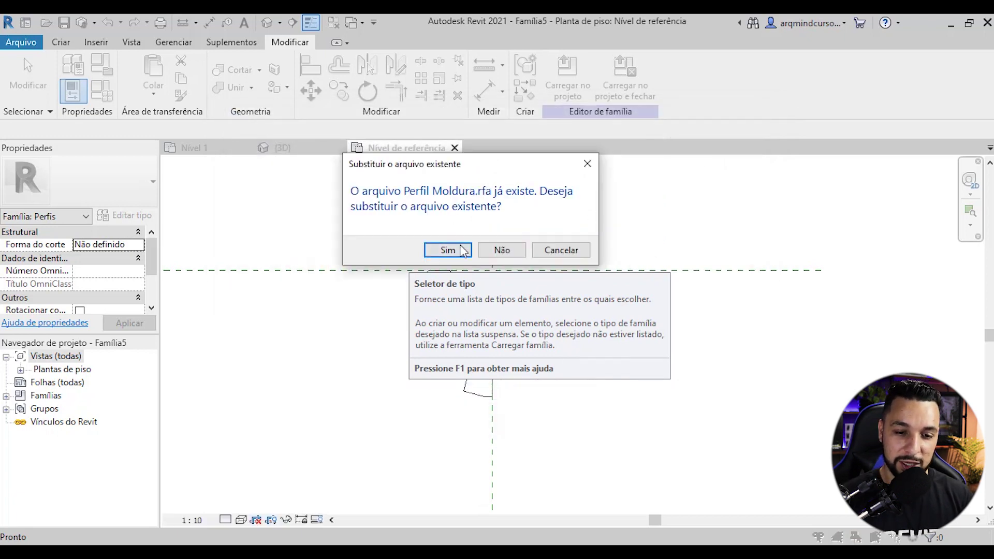
click(460, 250)
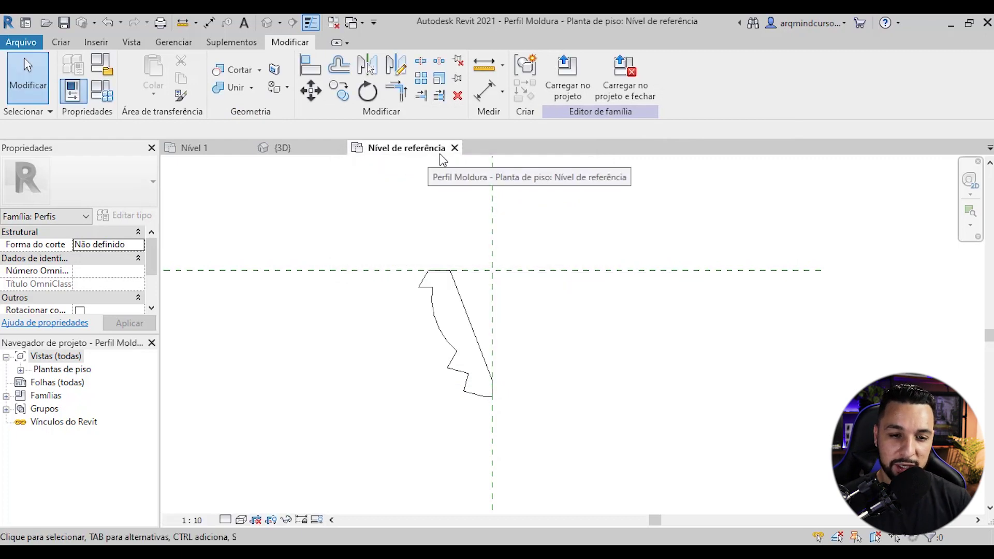
scroll(492, 270, up, 1)
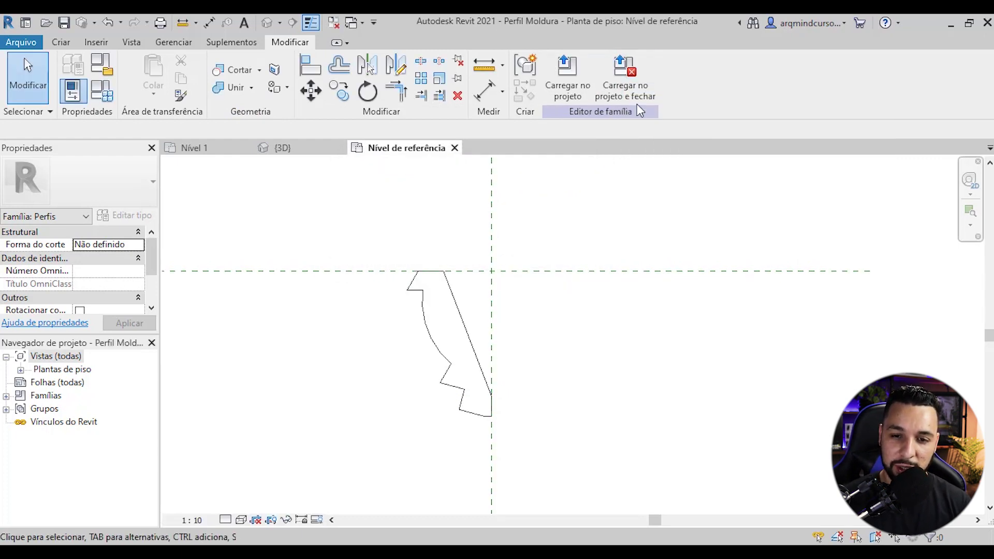
click(625, 78)
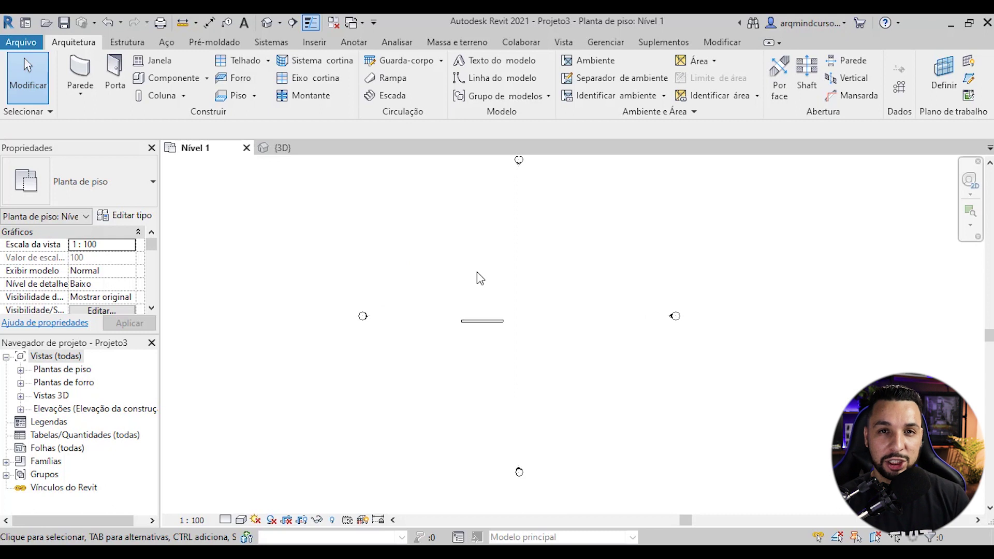
Create a new family from the Perfil métrico template.
scroll(477, 272, up, 1)
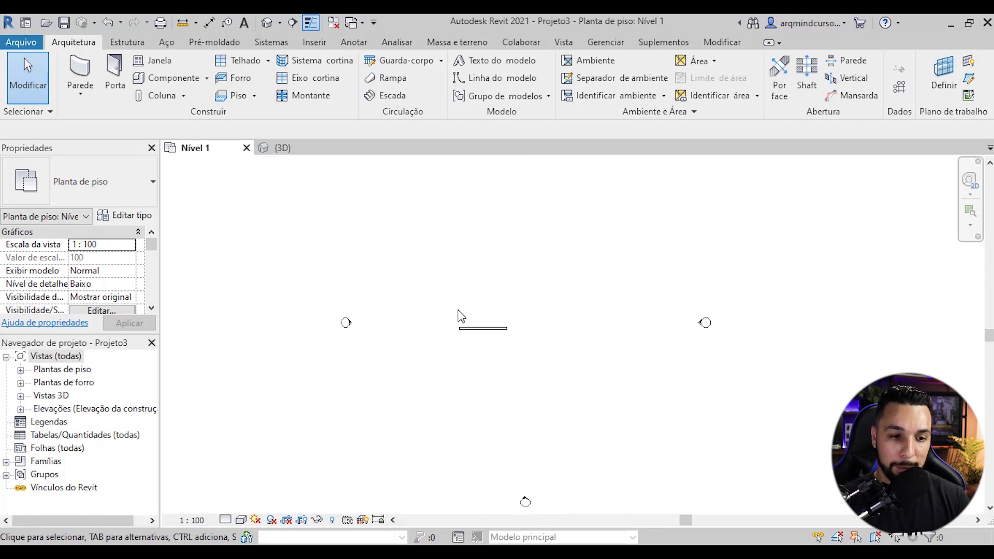
scroll(467, 370, up, 3)
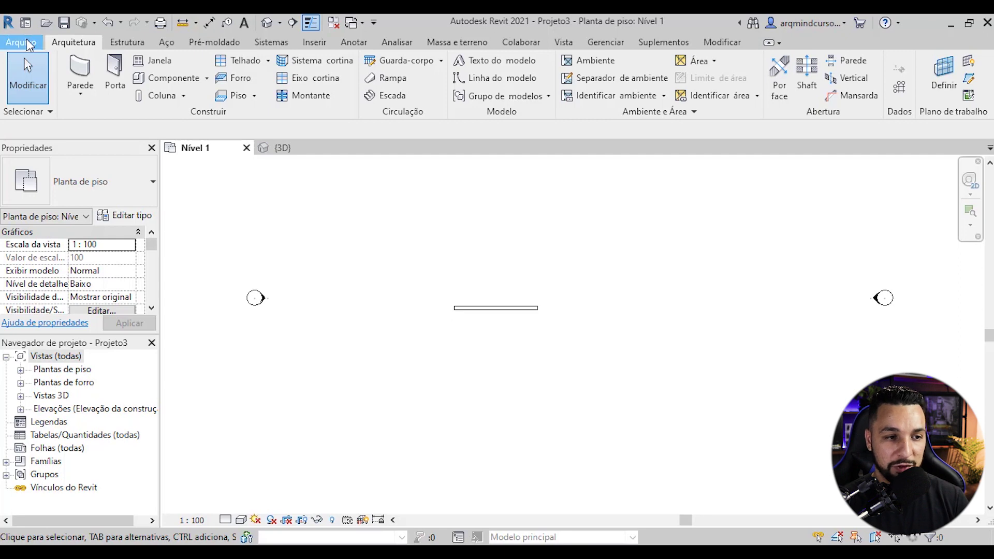
click(29, 42)
mouse_move(96, 90)
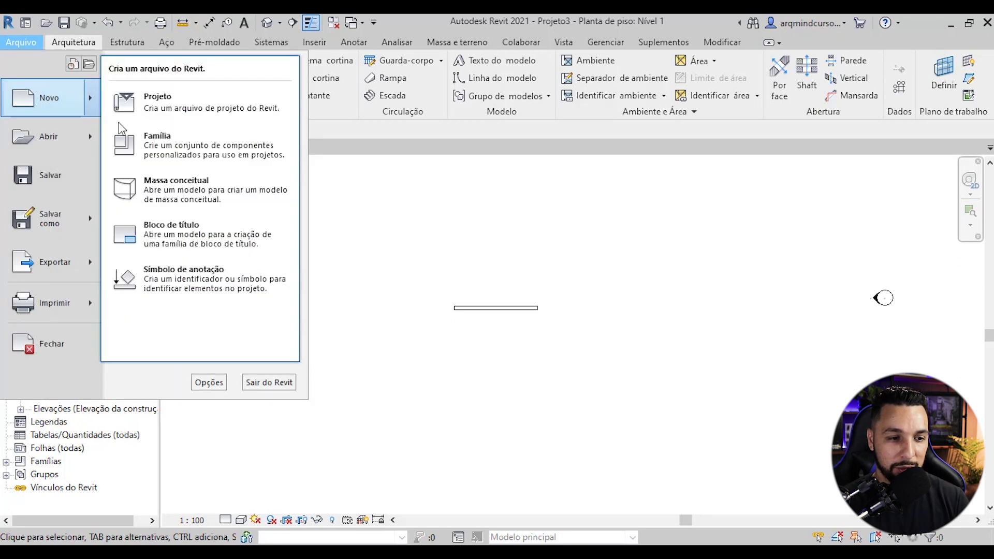
click(171, 149)
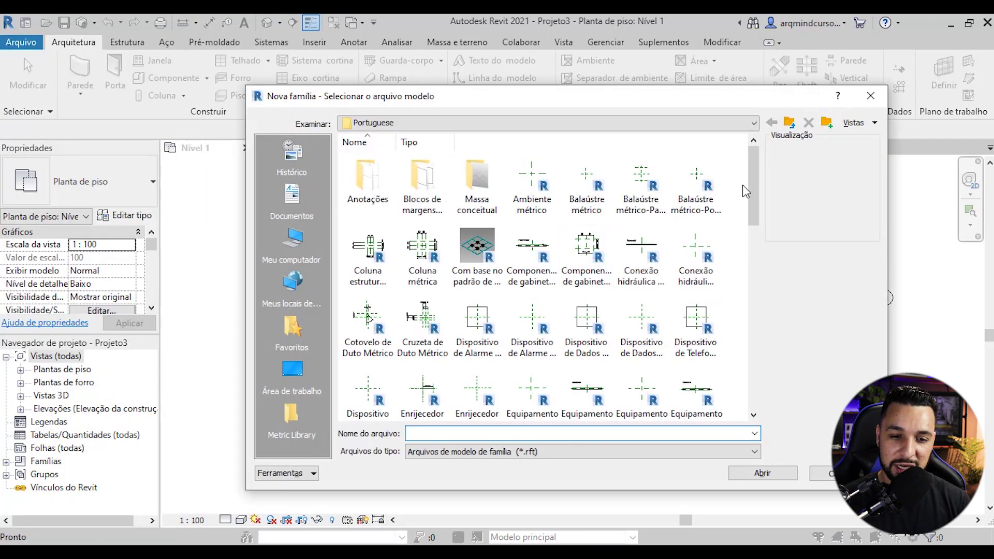
drag(754, 170, 770, 309)
click(695, 334)
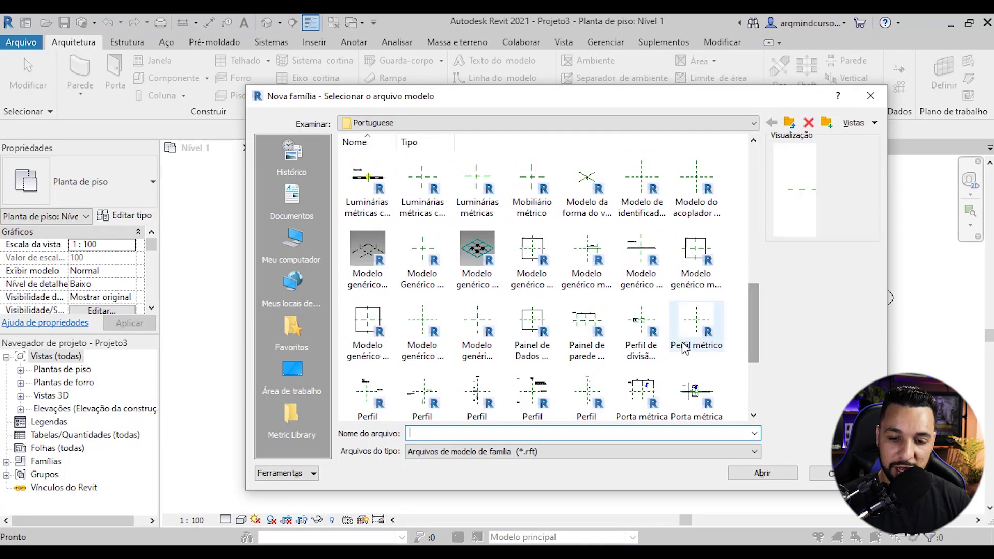
click(761, 473)
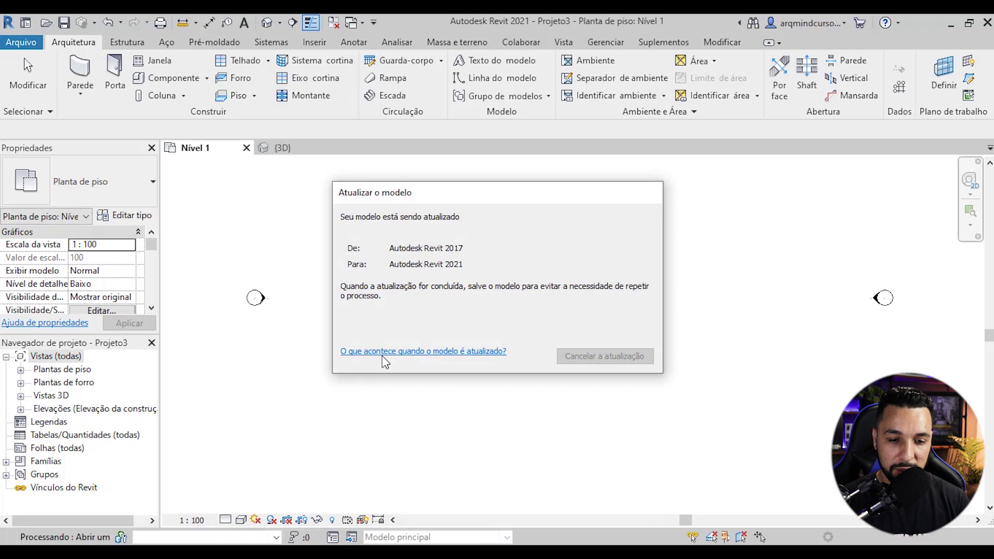
scroll(507, 308, down, 1)
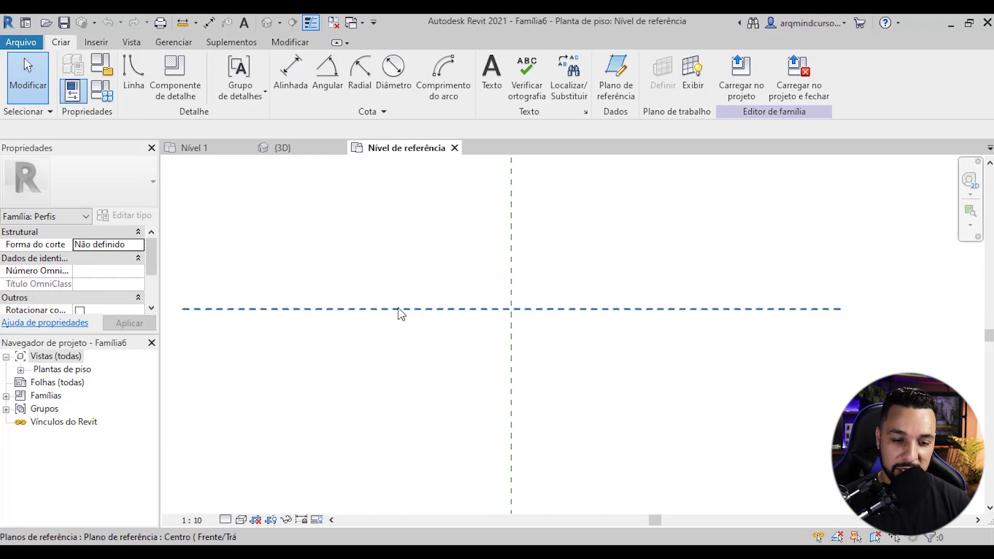
middle_drag(401, 314, 403, 375)
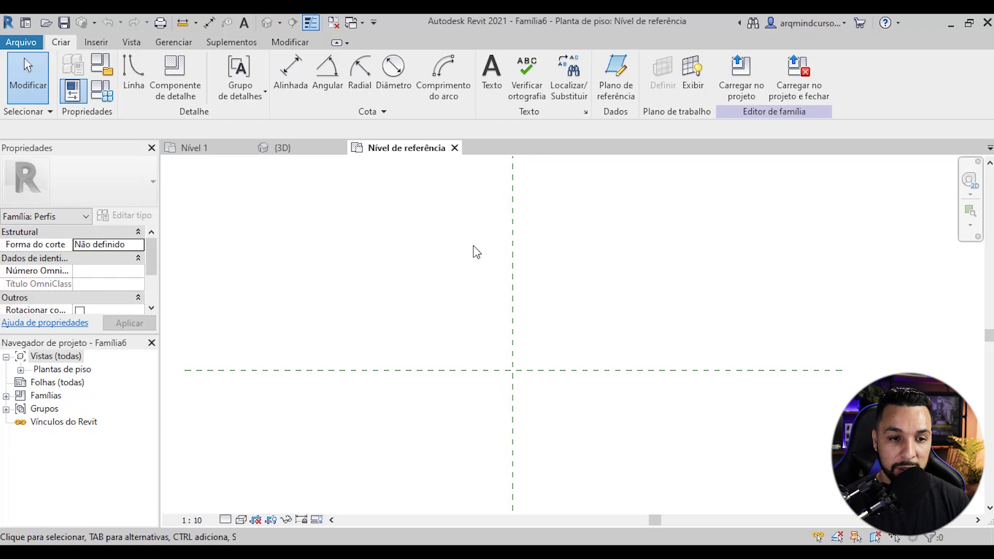
Insert the wooden baseboard photo into the reference level view and scale it down to a fraction of its placed size.
key(alt+Tab)
drag(242, 135, 583, 282)
scroll(590, 293, down, 3)
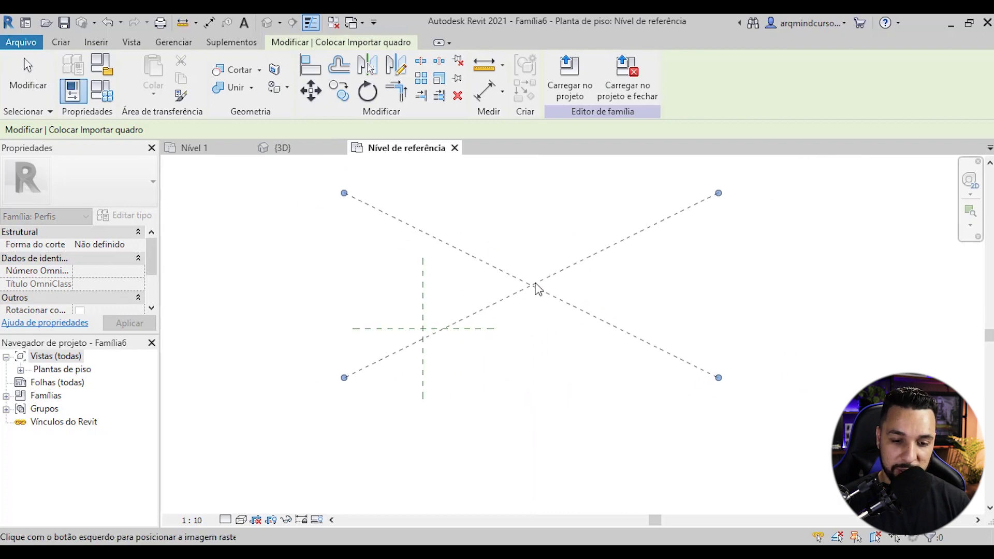
click(530, 285)
drag(726, 187, 424, 339)
click(430, 340)
Move the baseboard photo to the right of the vertical reference plane and above the horizontal one.
scroll(448, 350, up, 4)
click(489, 280)
click(467, 453)
middle_drag(485, 347, 557, 290)
scroll(520, 242, up, 1)
scroll(526, 246, up, 2)
scroll(526, 247, down, 1)
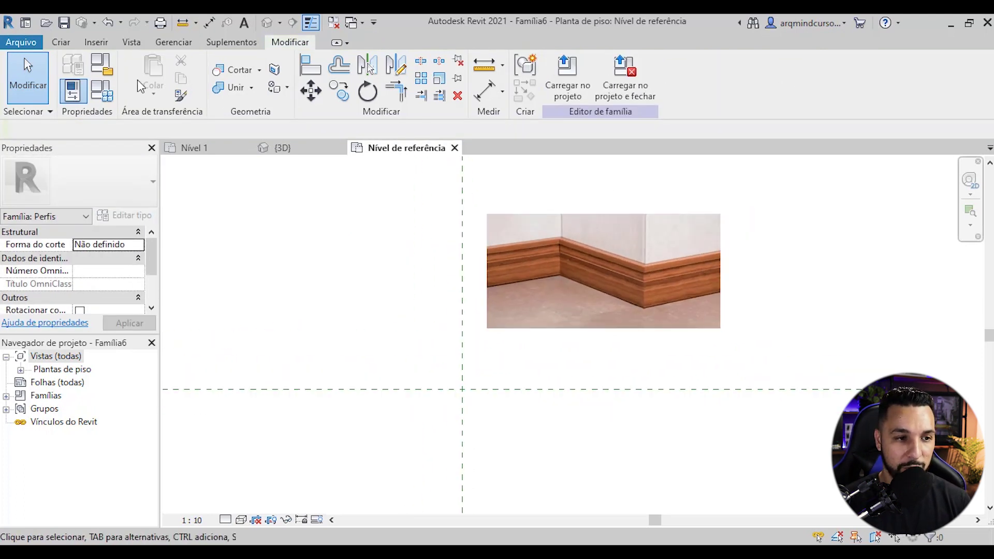
click(60, 43)
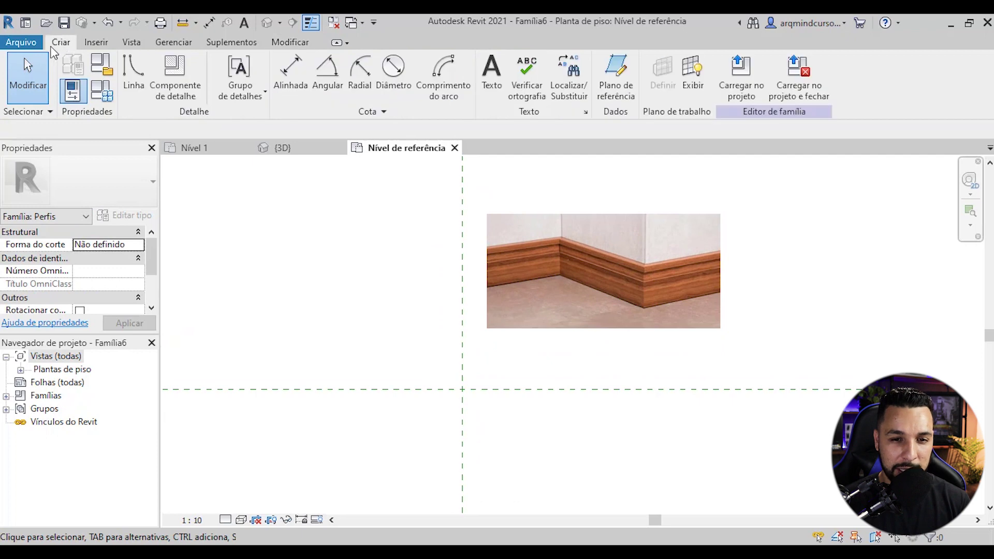
click(123, 63)
scroll(490, 342, up, 1)
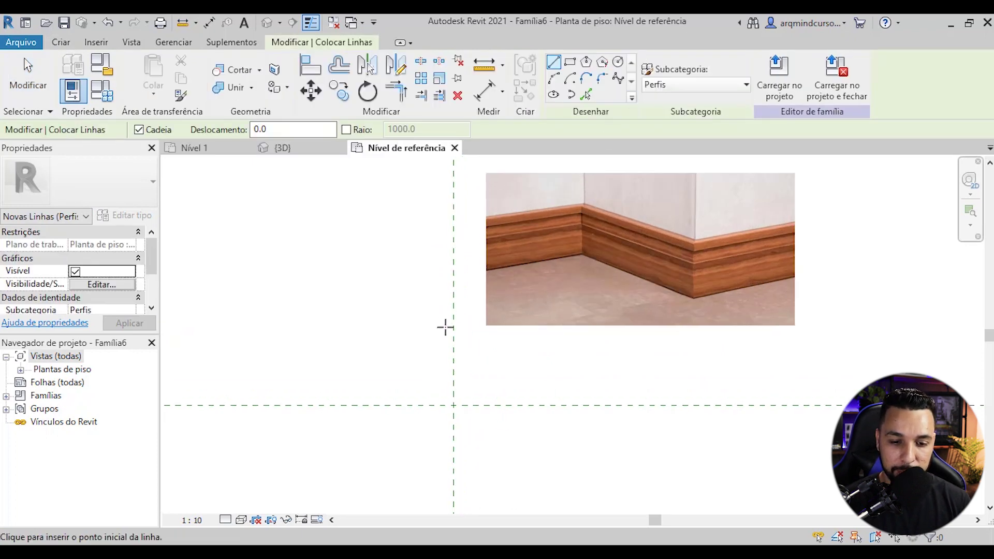
middle_drag(445, 327, 477, 324)
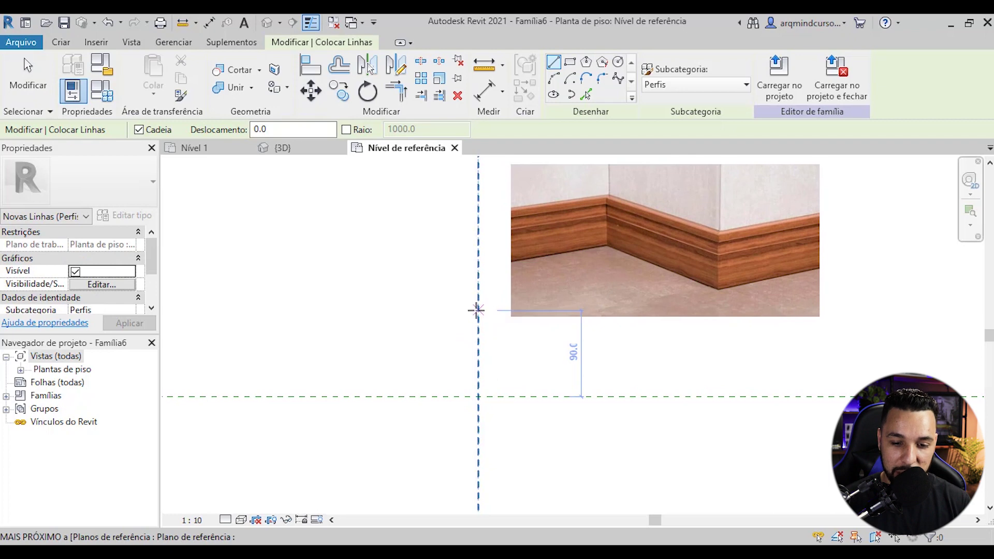
key(Escape)
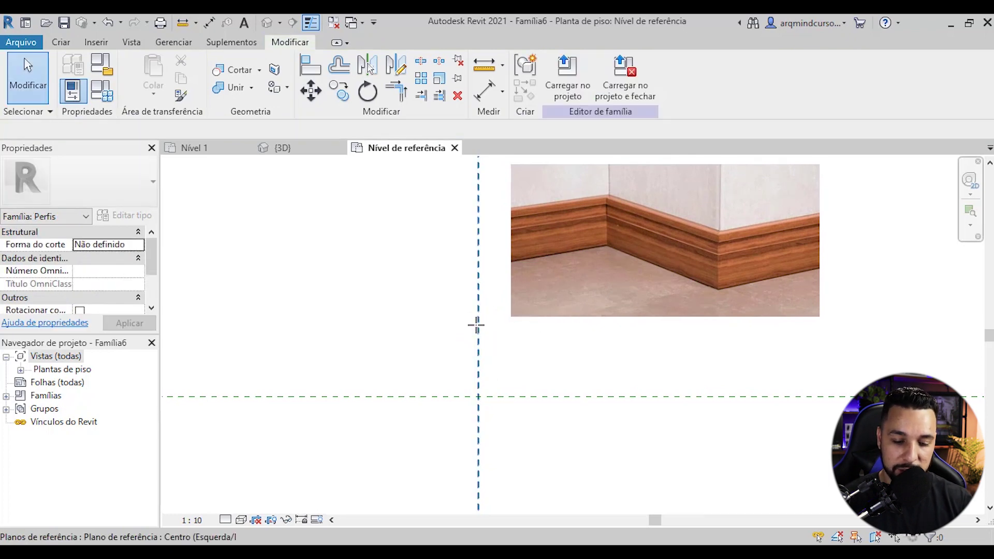
Set the family's length units to centimetres with two decimal places.
key(u)
key(n)
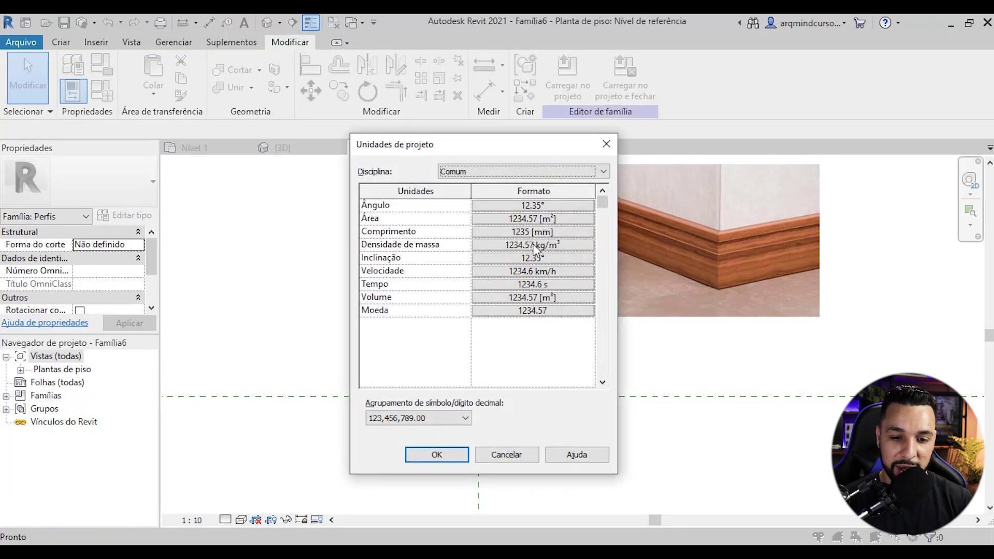
click(532, 232)
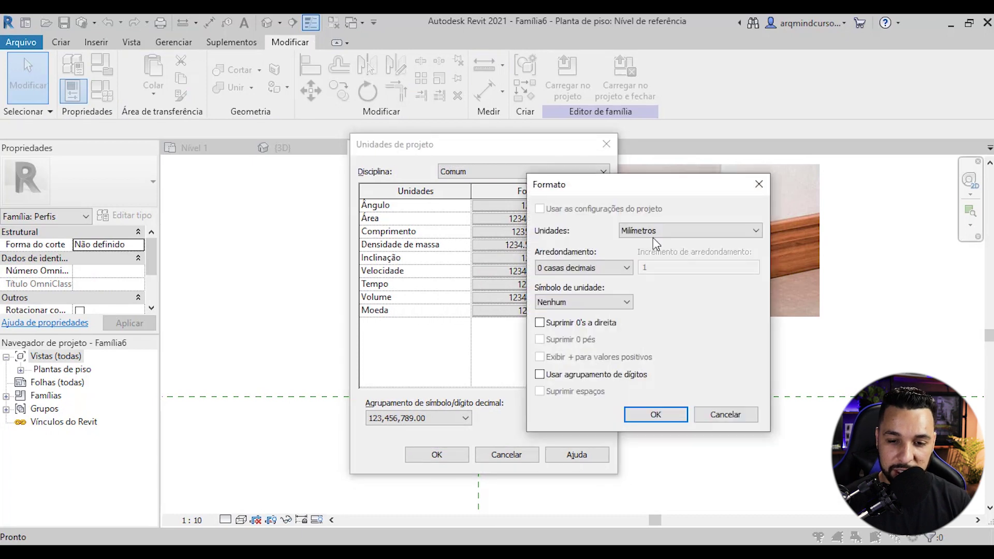
click(656, 231)
click(647, 232)
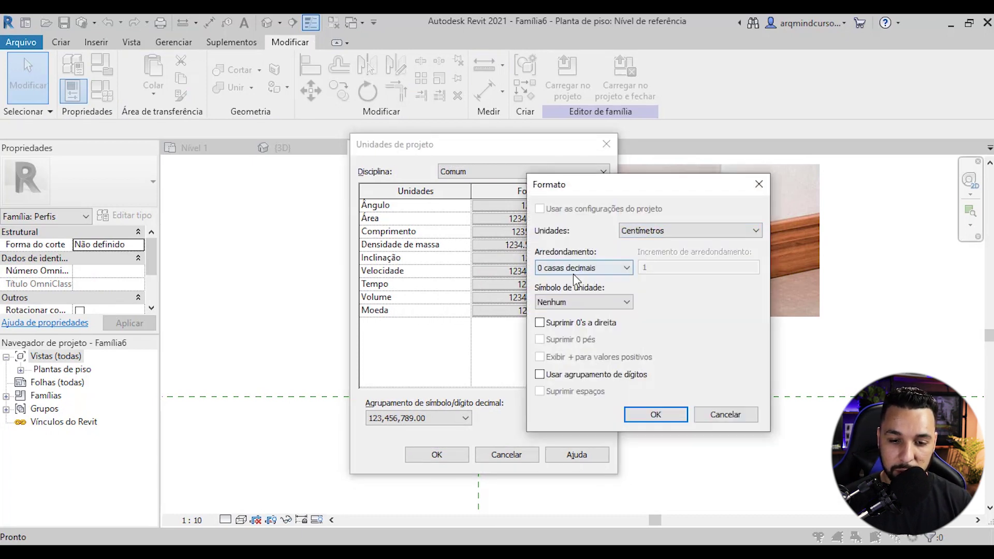
click(653, 415)
click(437, 456)
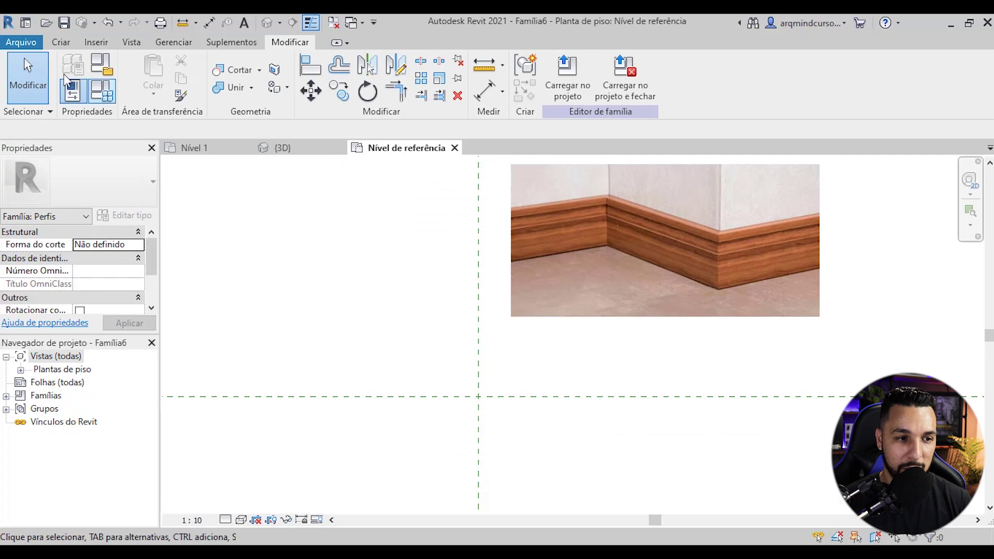
Draw a vertical profile line about 15 cm long upward from the intersection of the reference planes.
click(61, 42)
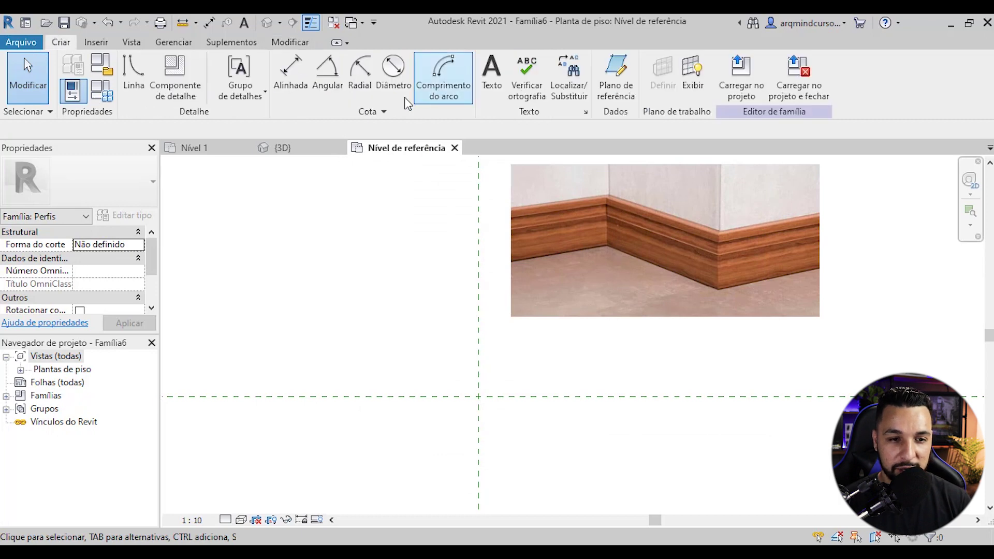
click(133, 70)
scroll(469, 370, up, 1)
middle_drag(471, 373, 457, 393)
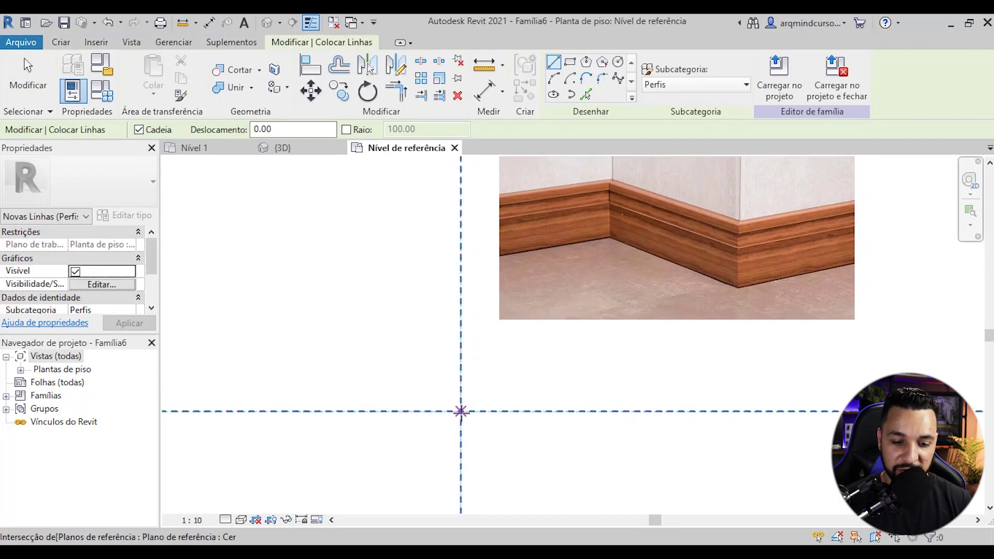
click(460, 411)
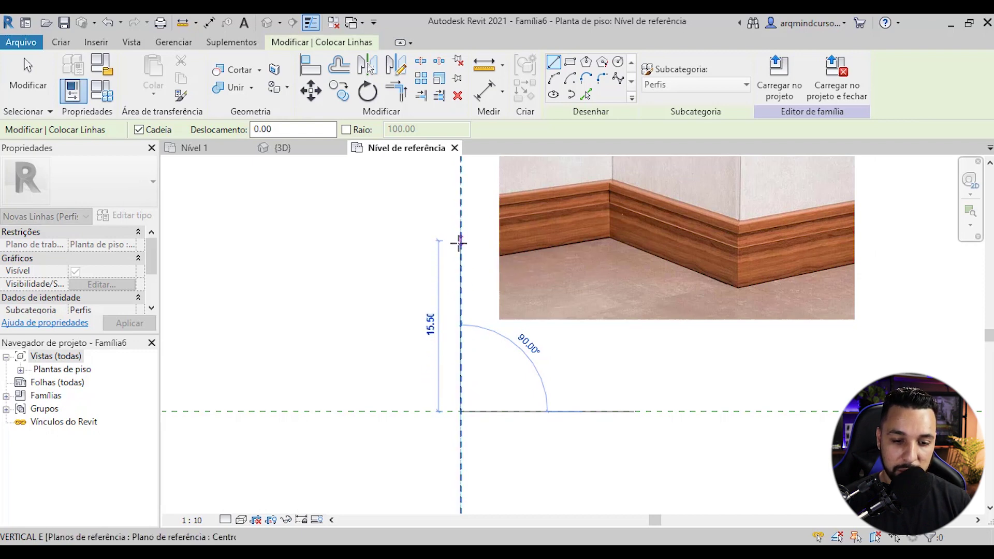
click(461, 245)
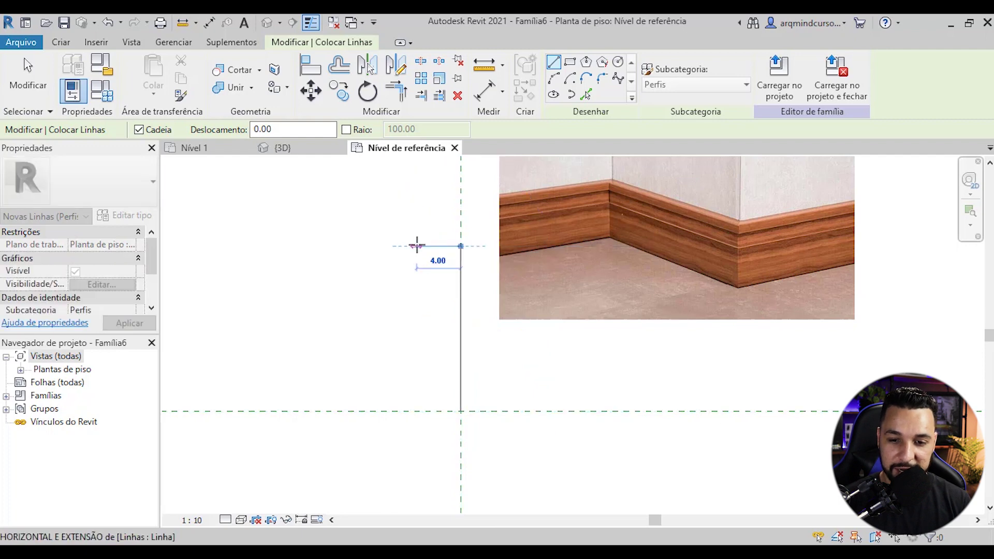
scroll(450, 246, up, 1)
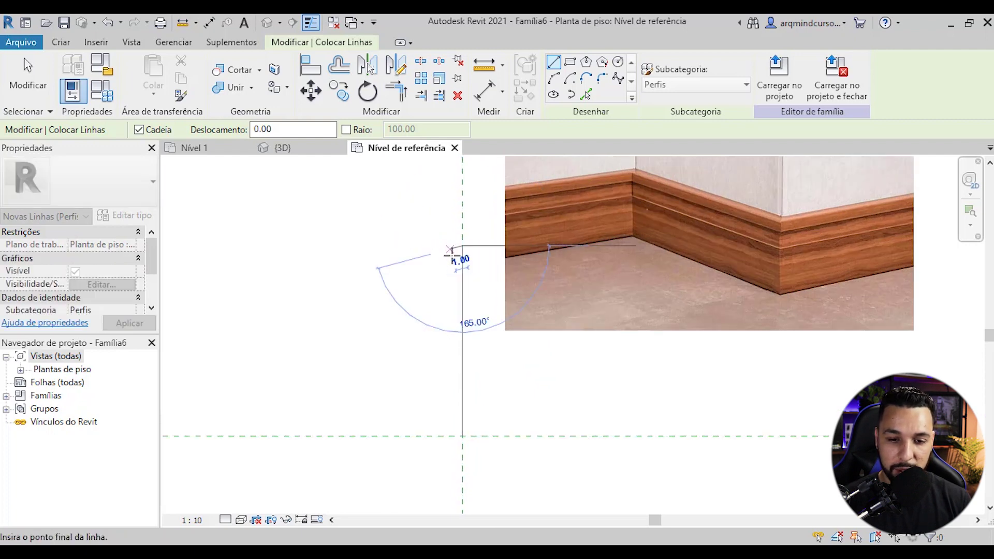
key(Escape)
Draw an upward-bulging arc about 3 cm long from the vertical line's upper end, sloping down to the left.
click(553, 79)
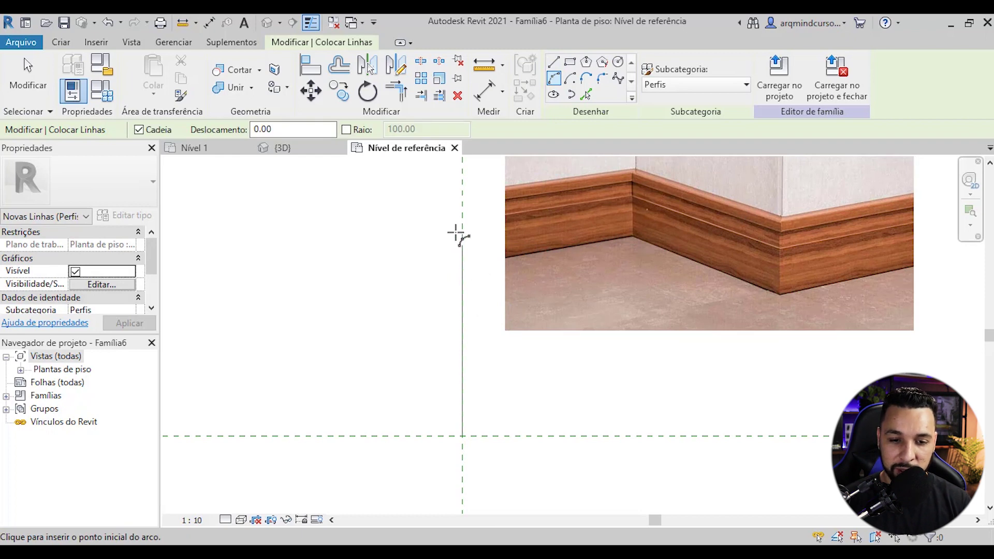
click(462, 246)
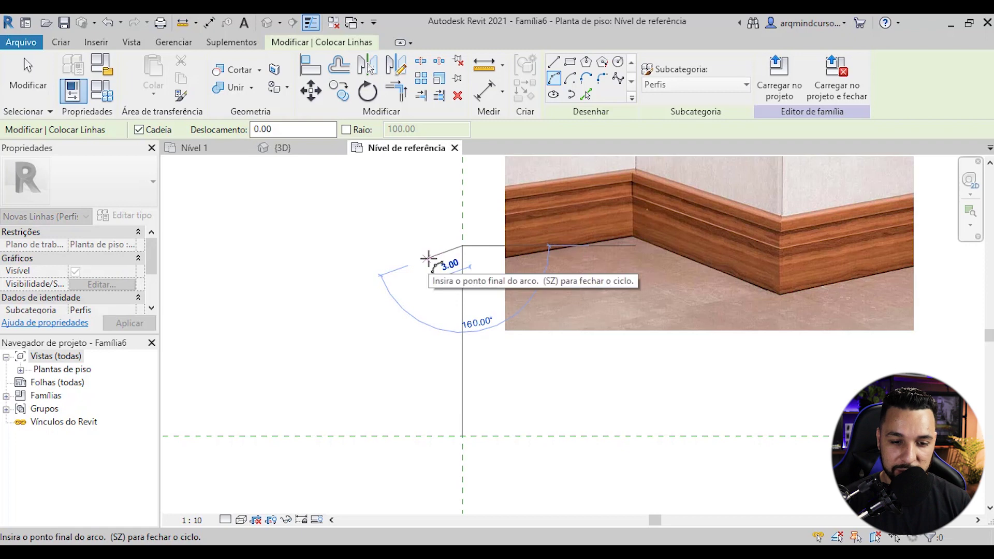
click(427, 258)
click(435, 254)
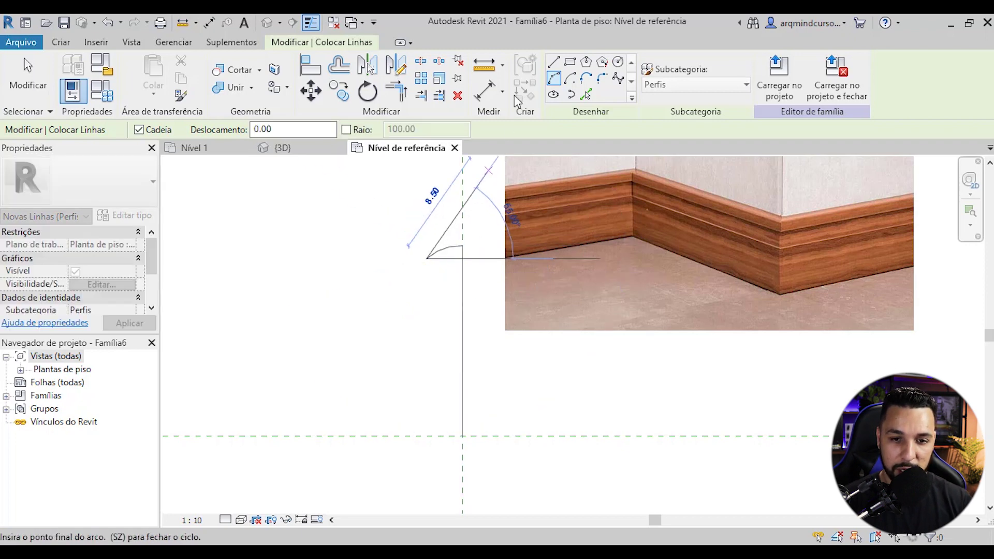
Draw the baseboard's front contour from the arc: about 2 cm down, a groove about 1 cm deep, then down to the horizontal reference plane.
click(553, 62)
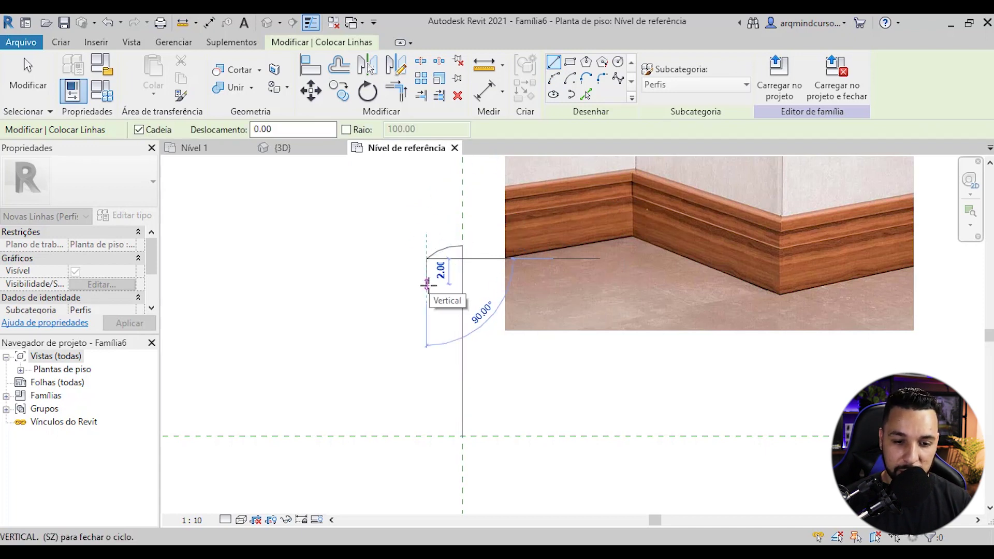
click(426, 284)
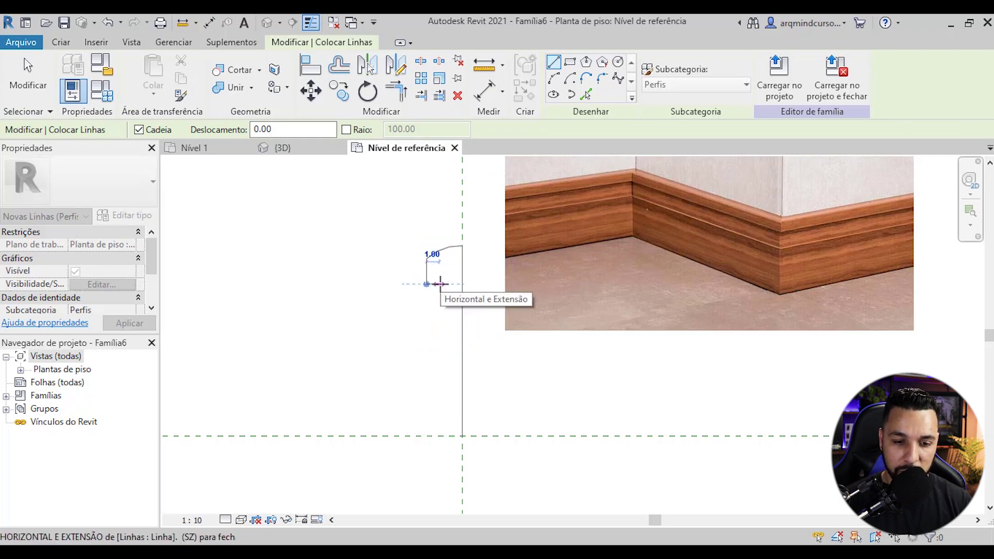
click(440, 284)
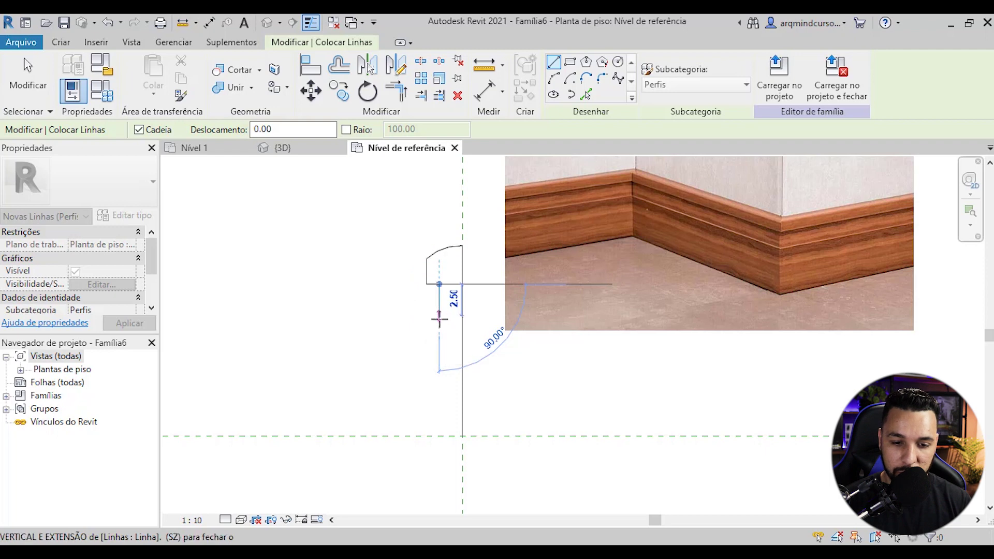
click(439, 334)
click(426, 334)
click(426, 436)
Draw the short base line and a rear notch about 4.5 cm high and 1.3 cm deep, ending on the back line.
click(445, 436)
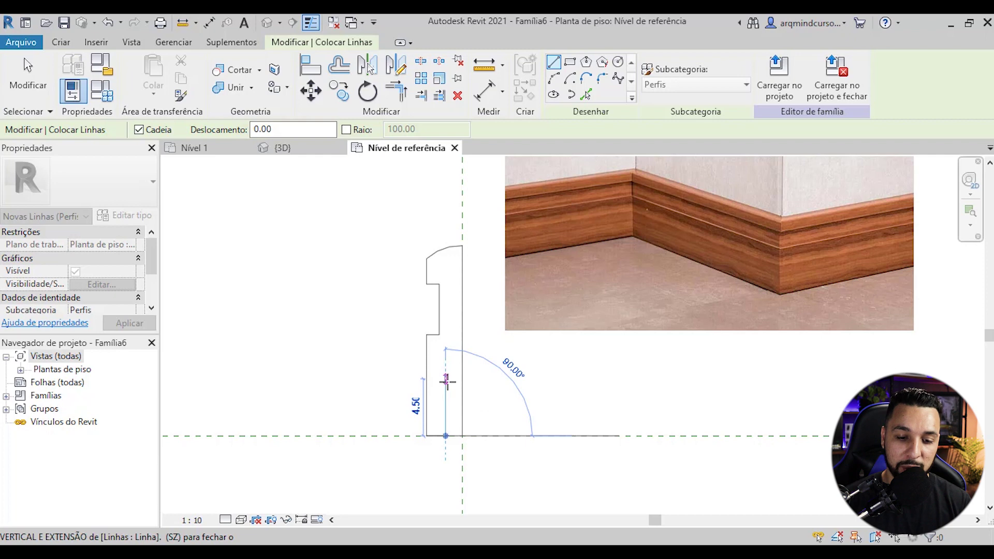
click(445, 378)
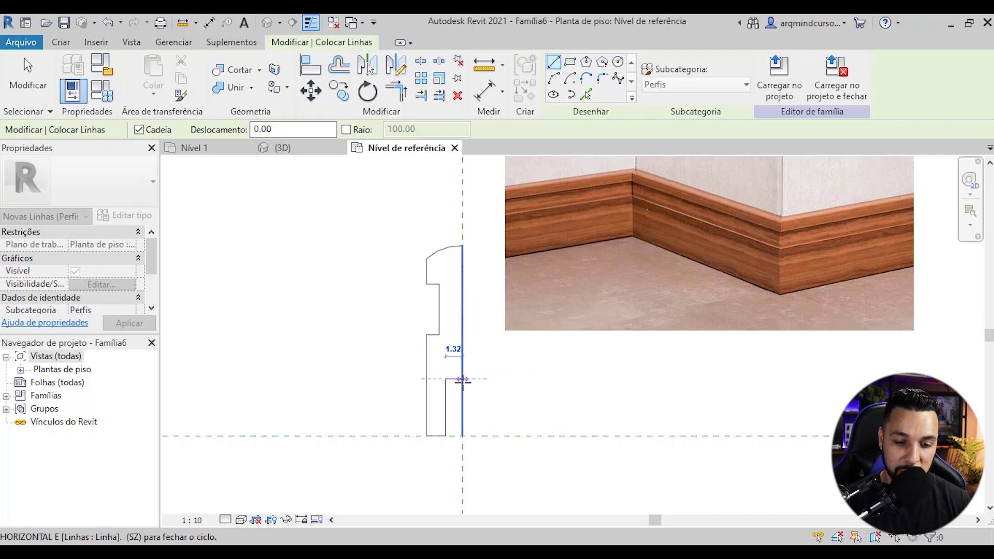
click(462, 378)
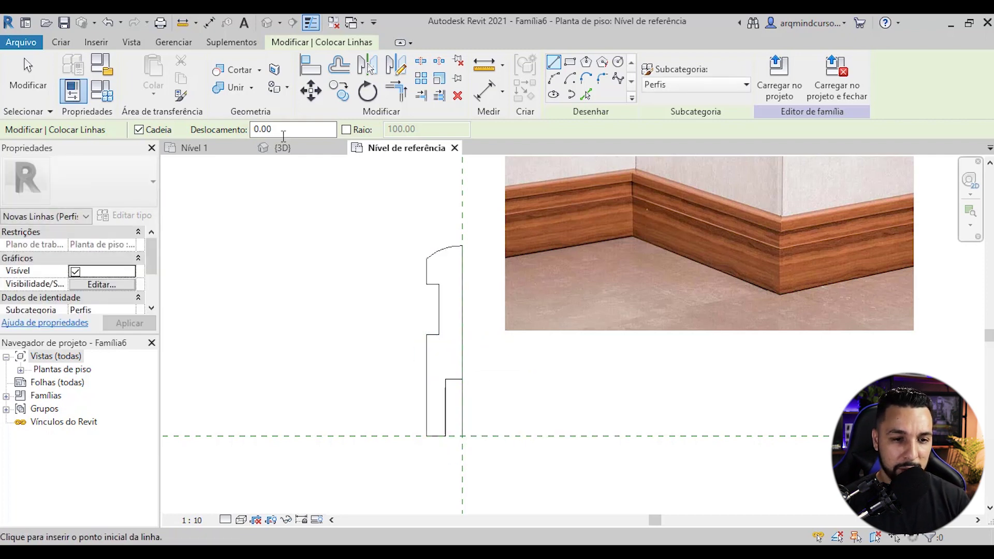
Trim the back line at the notch's upper edge so the profile forms a single closed loop.
click(396, 92)
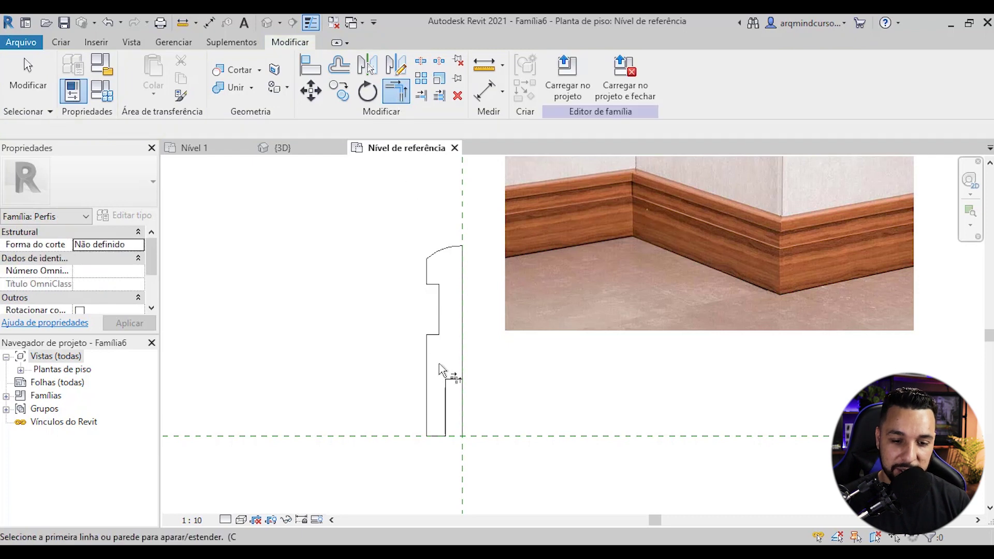
scroll(474, 327, down, 1)
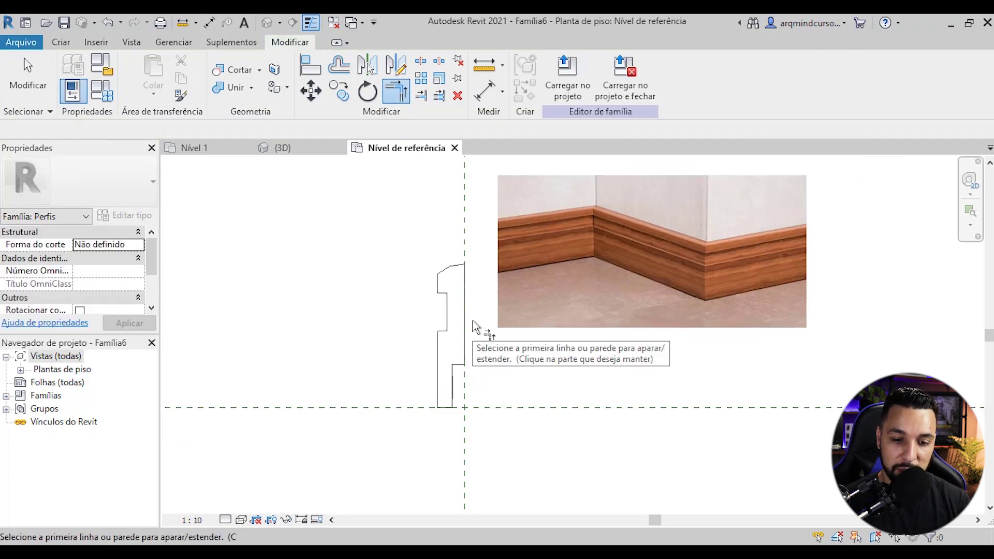
key(Escape)
scroll(473, 326, up, 1)
scroll(448, 311, down, 2)
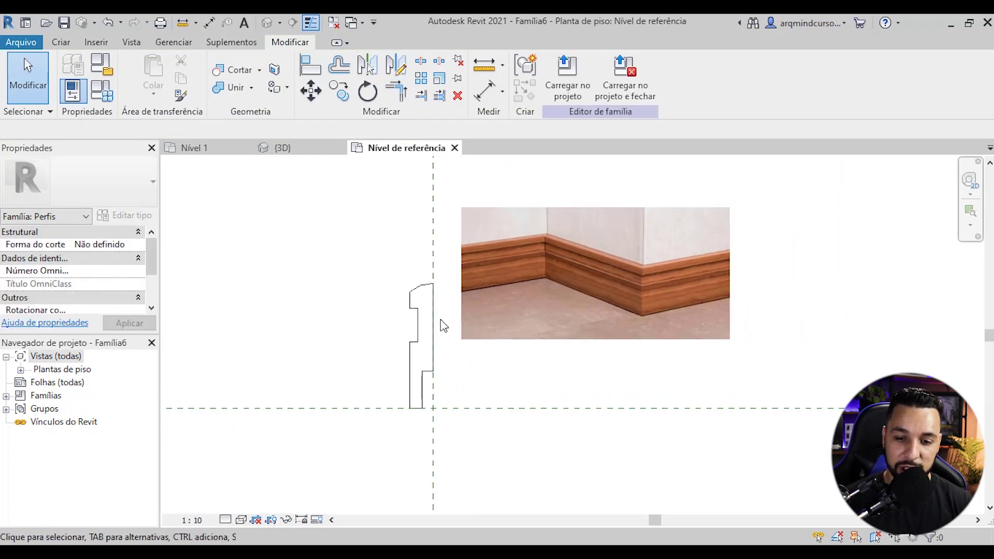
scroll(587, 291, up, 1)
scroll(404, 324, down, 1)
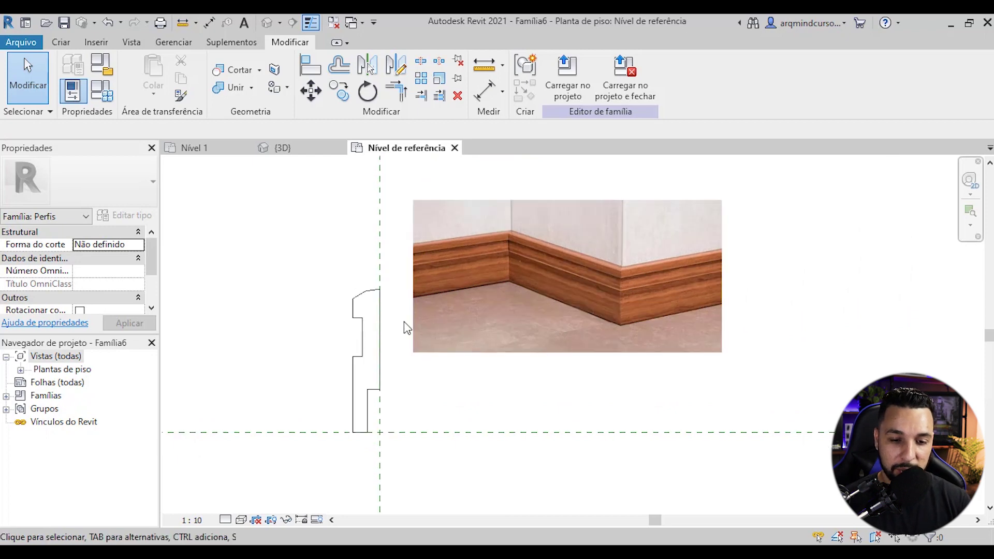
Delete the baseboard reference photo from the reference level view.
click(454, 207)
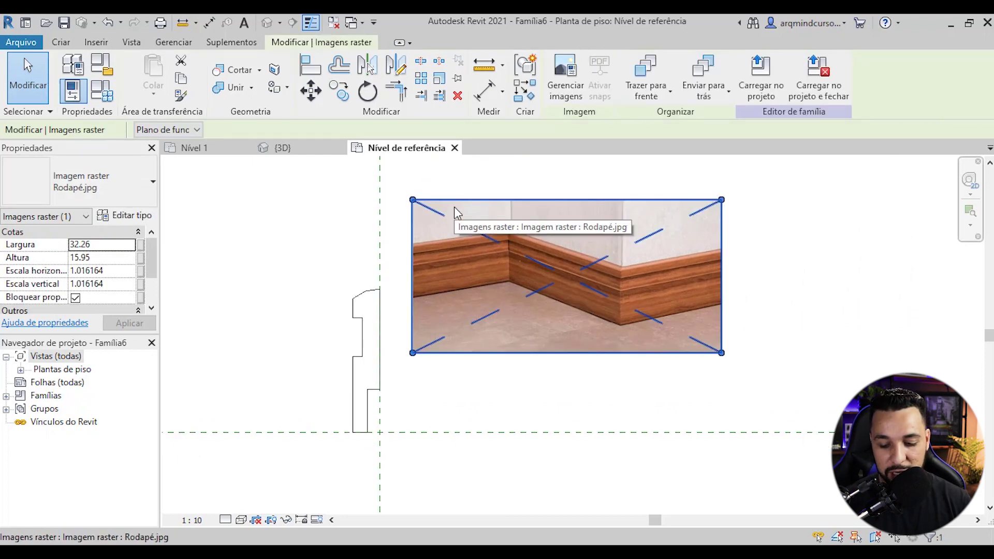
key(Delete)
scroll(396, 249, down, 1)
middle_drag(412, 276, 470, 263)
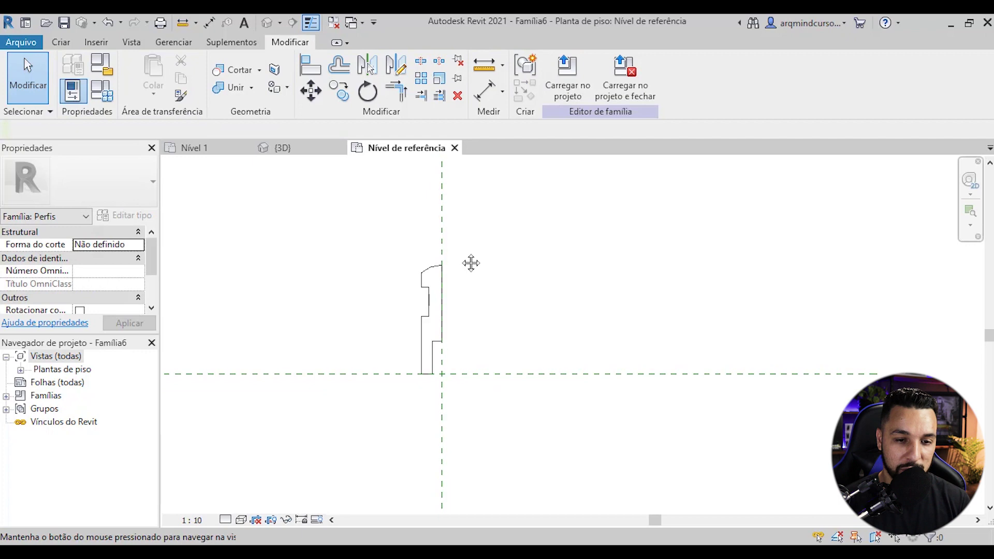
Save the family as Perfil rodapé on the desktop and load it into the project while closing the family.
click(21, 44)
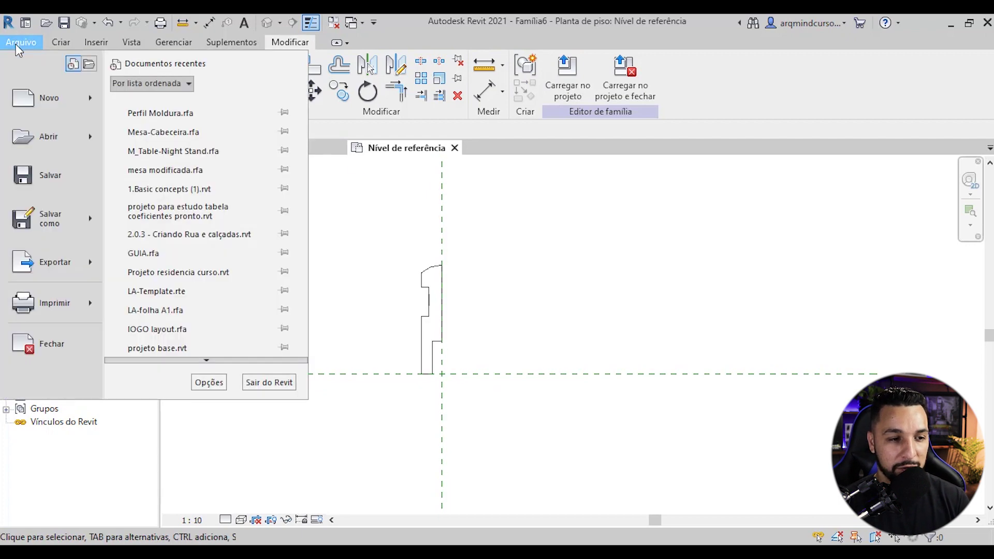
click(45, 176)
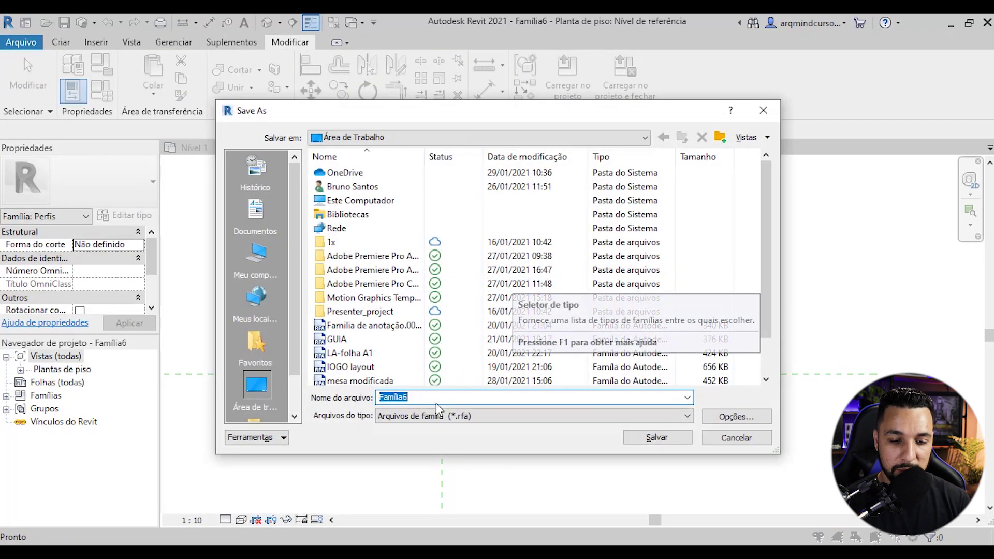
text(Perfil rodapé)
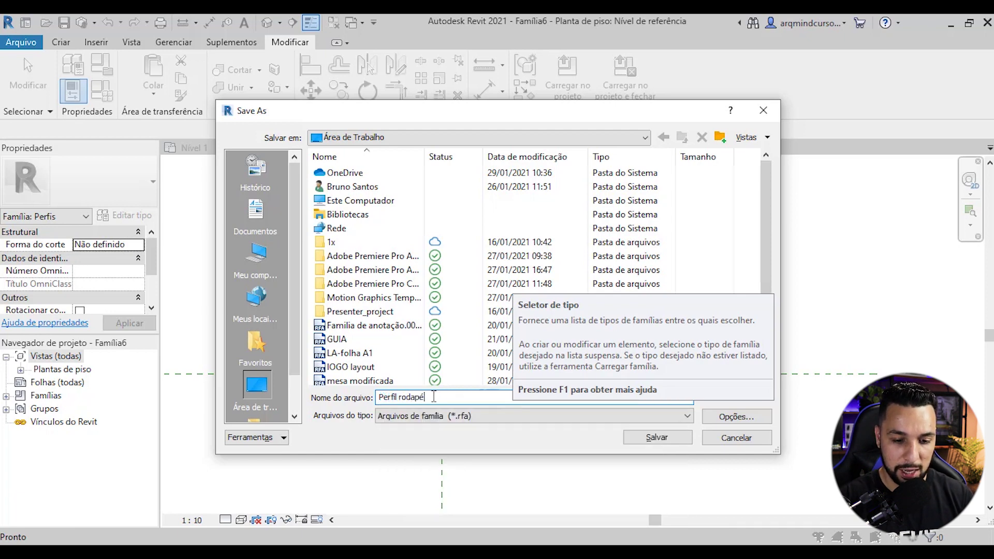
click(656, 437)
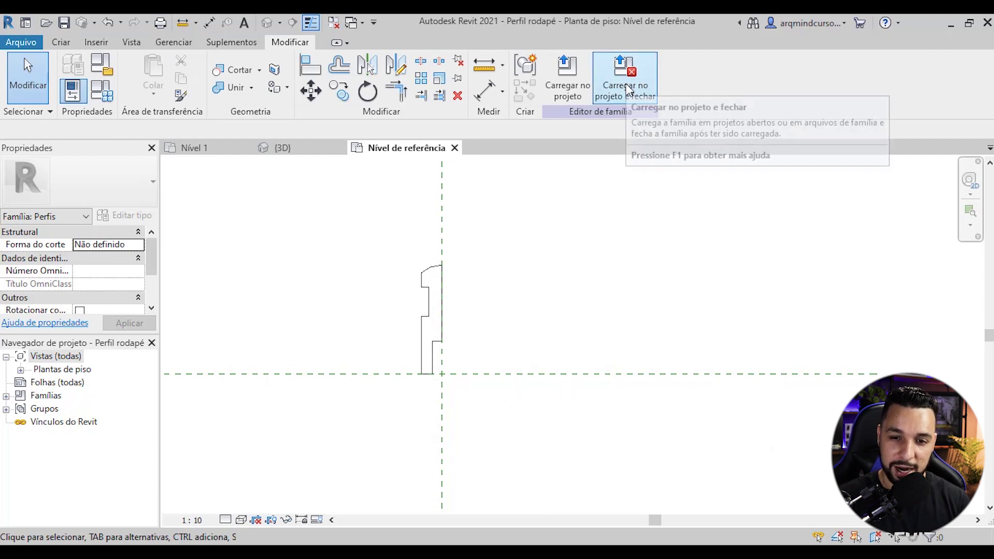
click(624, 88)
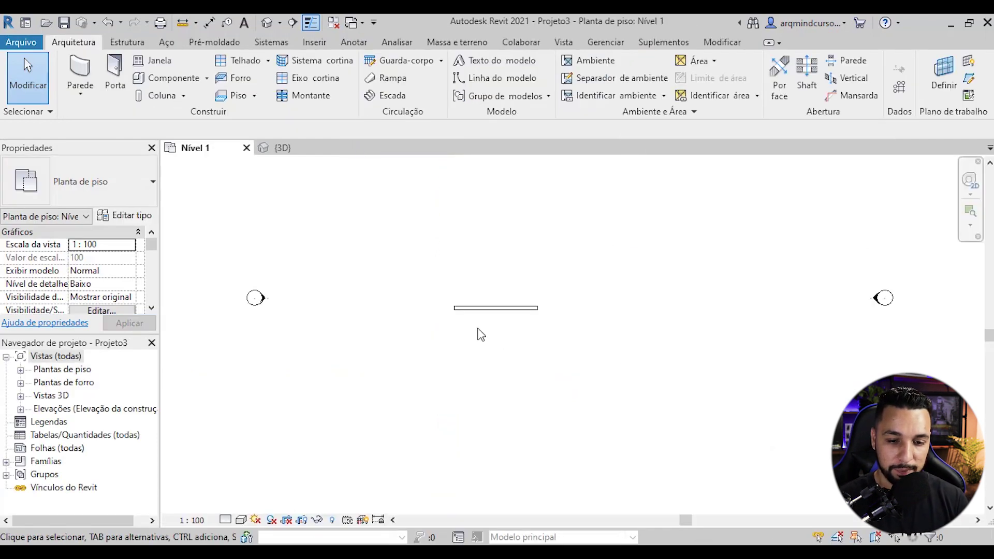
Start a wall sweep in the 3D view and duplicate the Cornija type as Moldura gesso.
scroll(481, 335, up, 3)
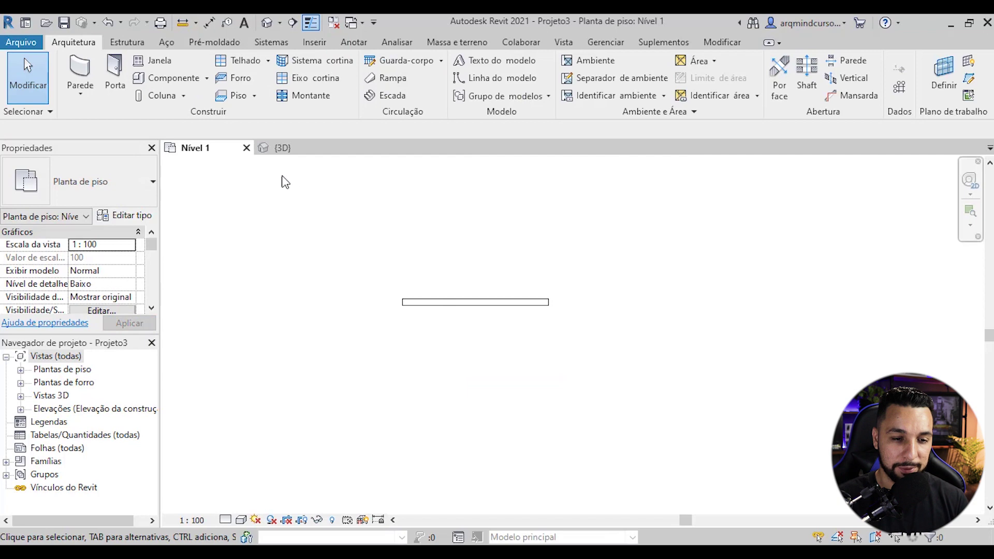
click(284, 148)
scroll(347, 258, down, 2)
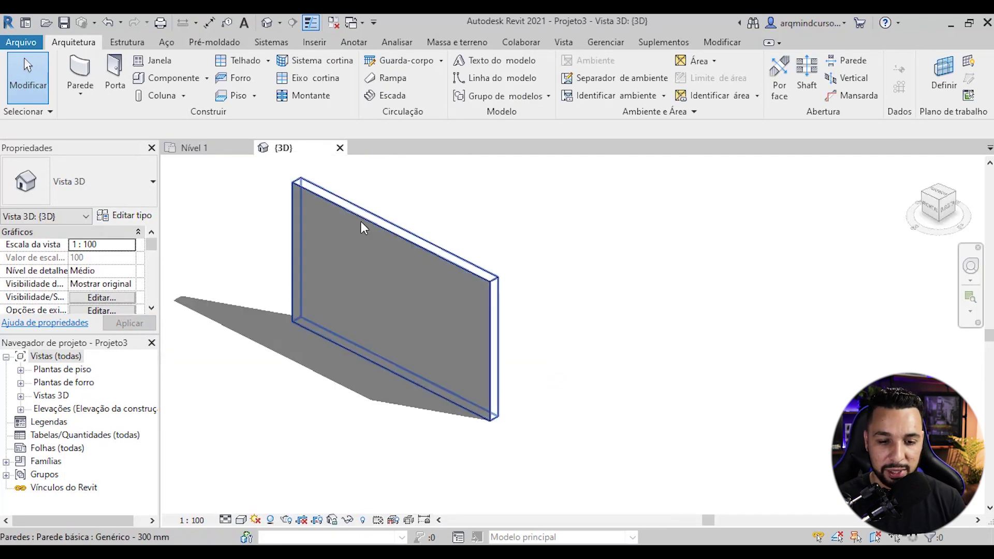
middle_drag(361, 222, 399, 207)
scroll(399, 207, up, 1)
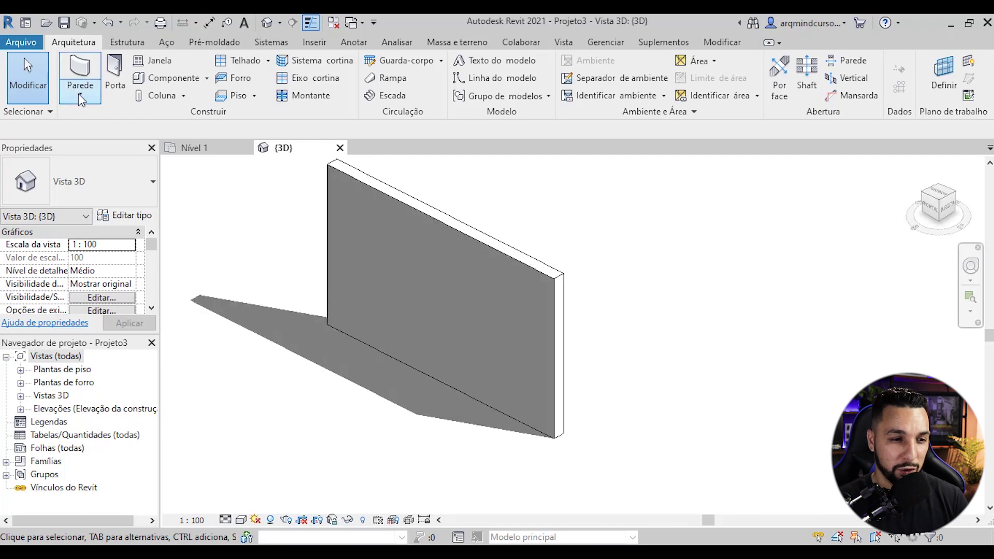
click(80, 97)
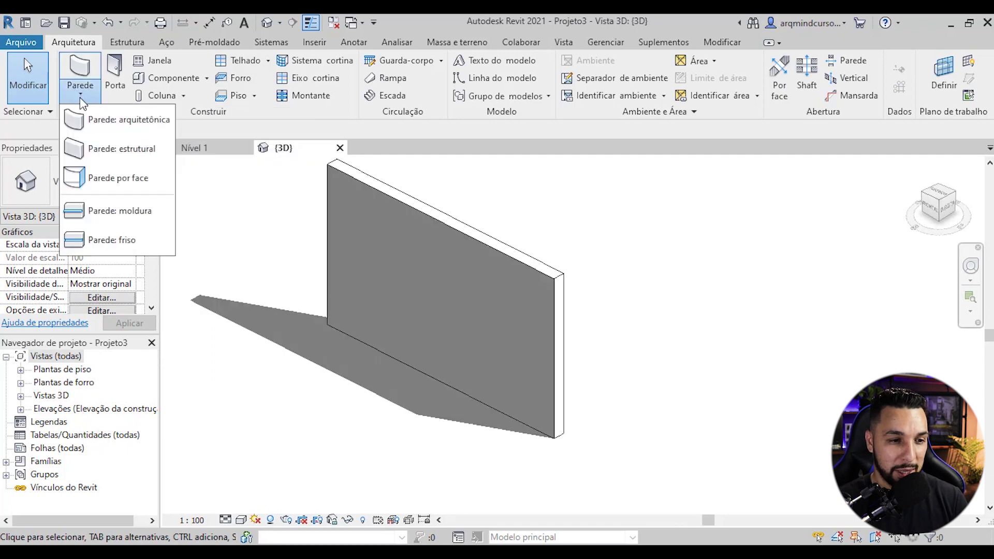
click(122, 216)
click(107, 185)
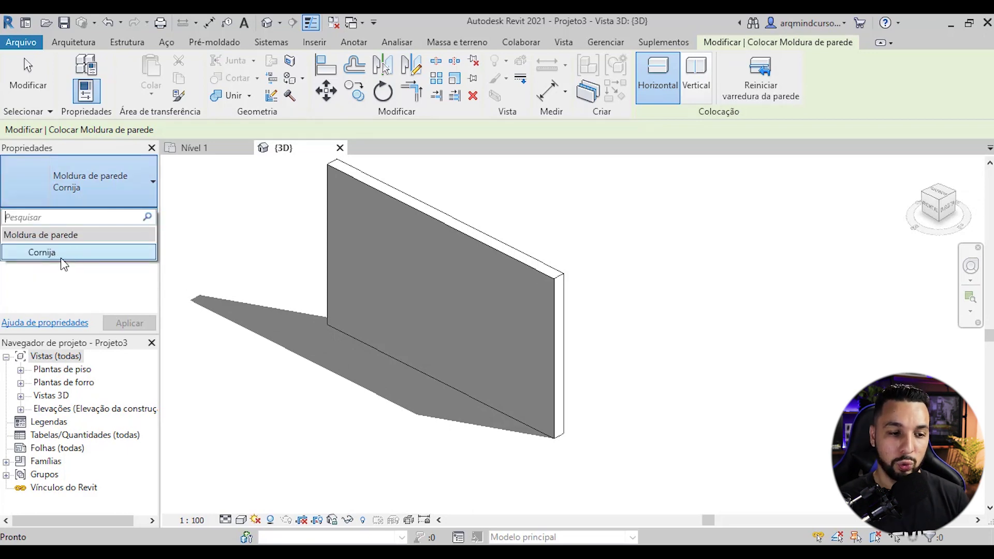
click(31, 254)
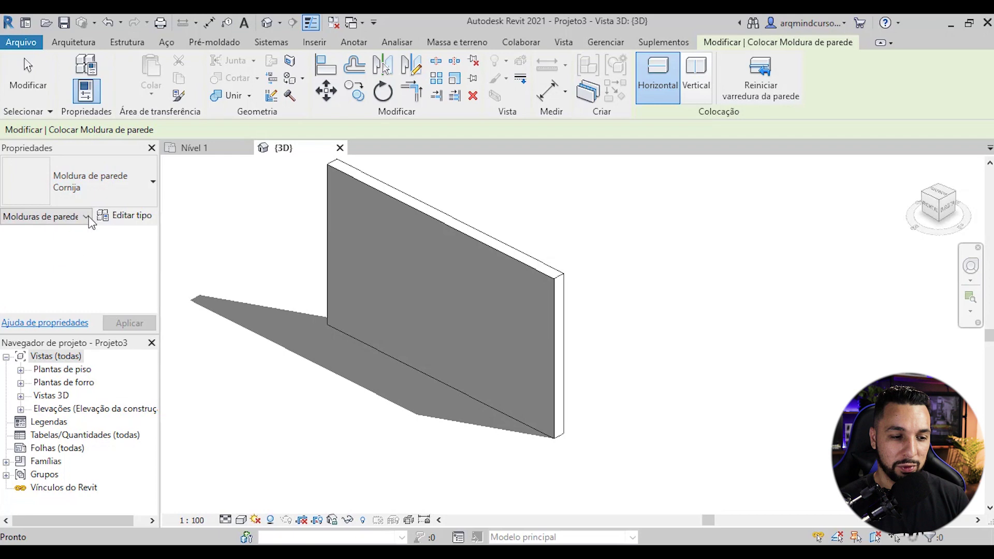
click(133, 218)
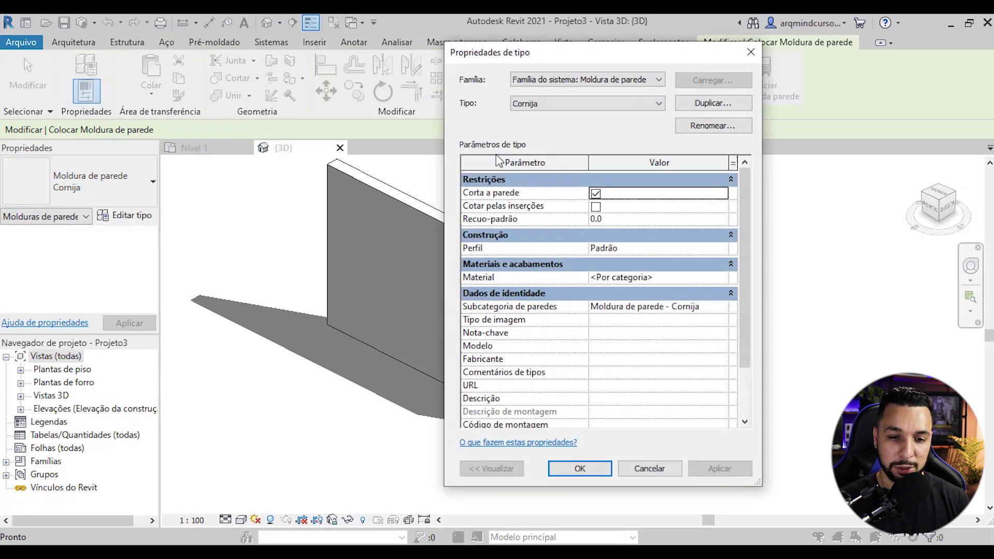
click(712, 103)
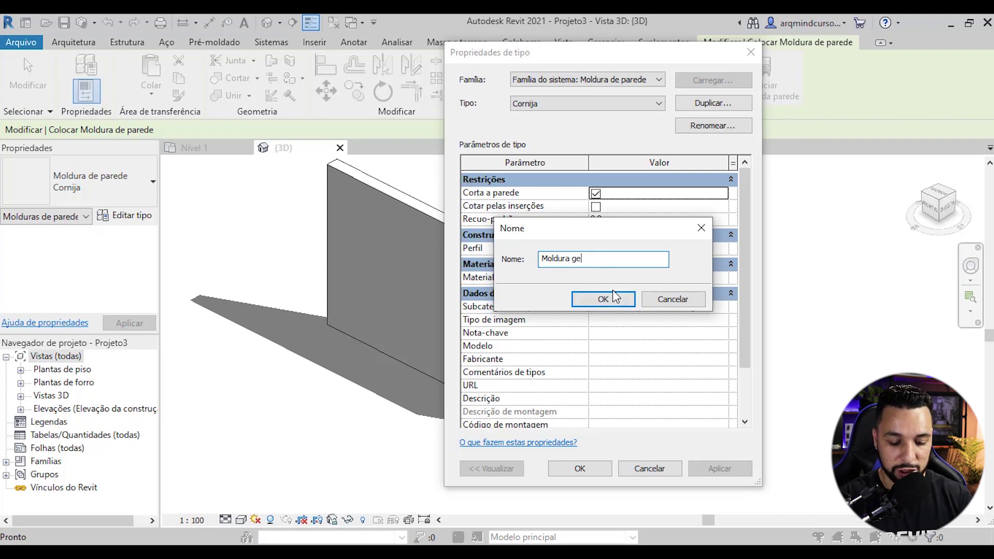
click(579, 300)
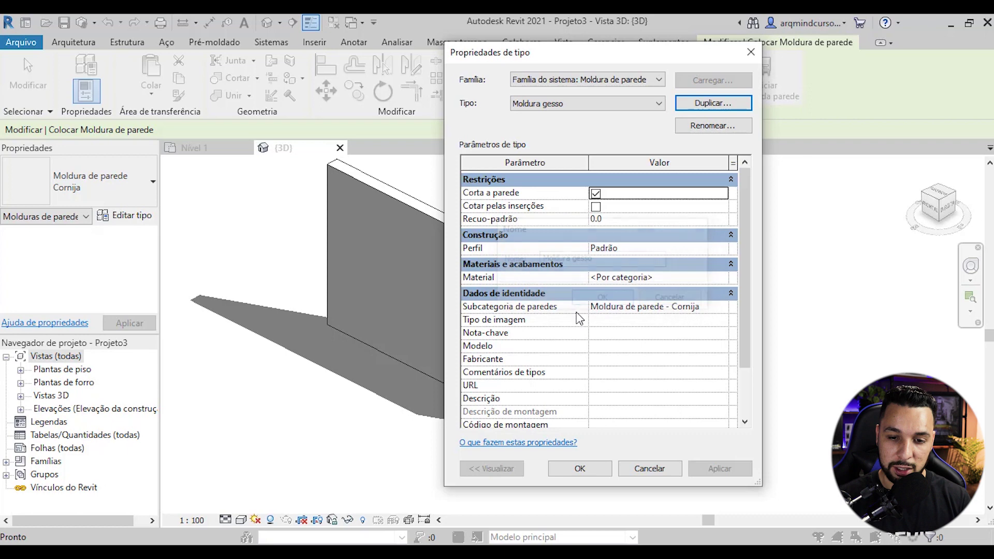
Set the Moldura gesso type's profile to Perfil Moldura : Perfil Moldura.
click(727, 251)
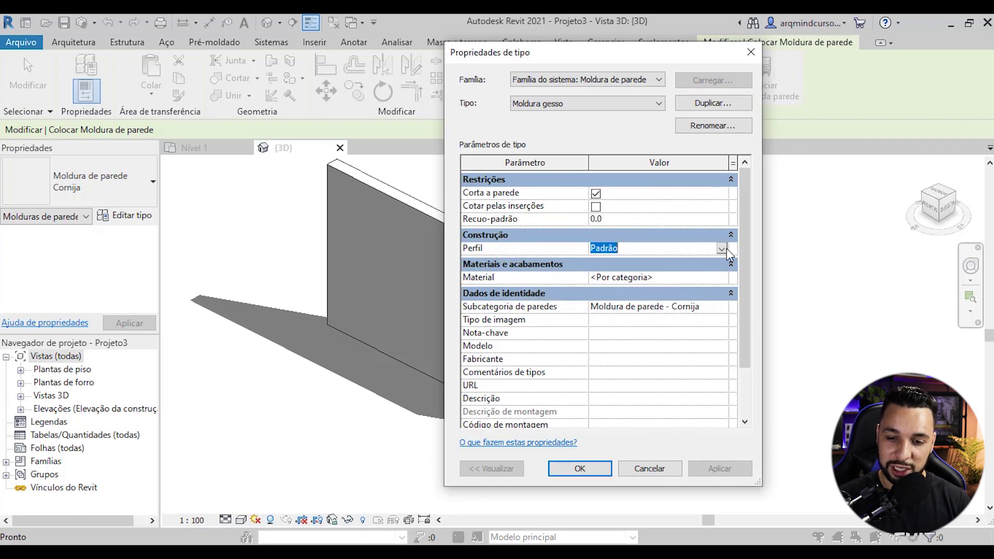
click(722, 249)
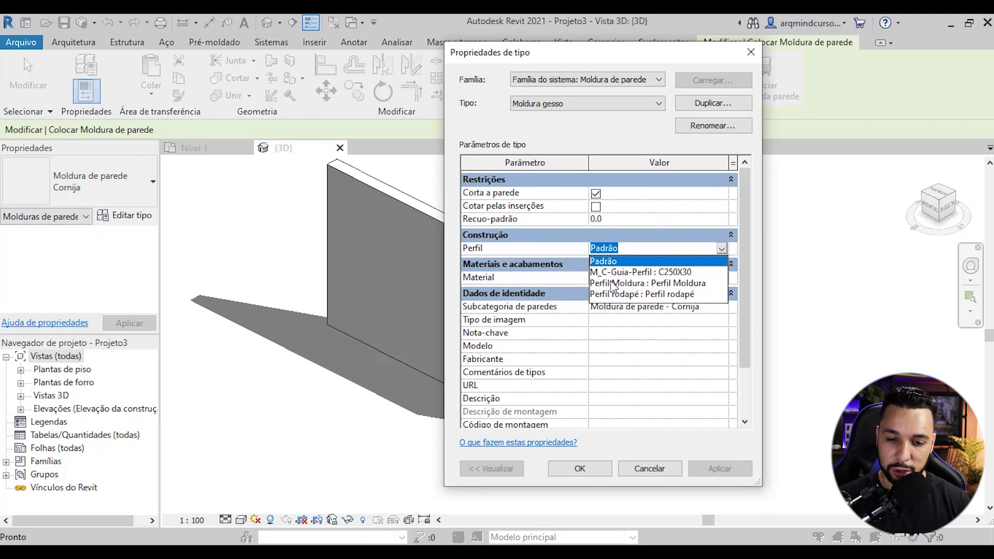
click(672, 283)
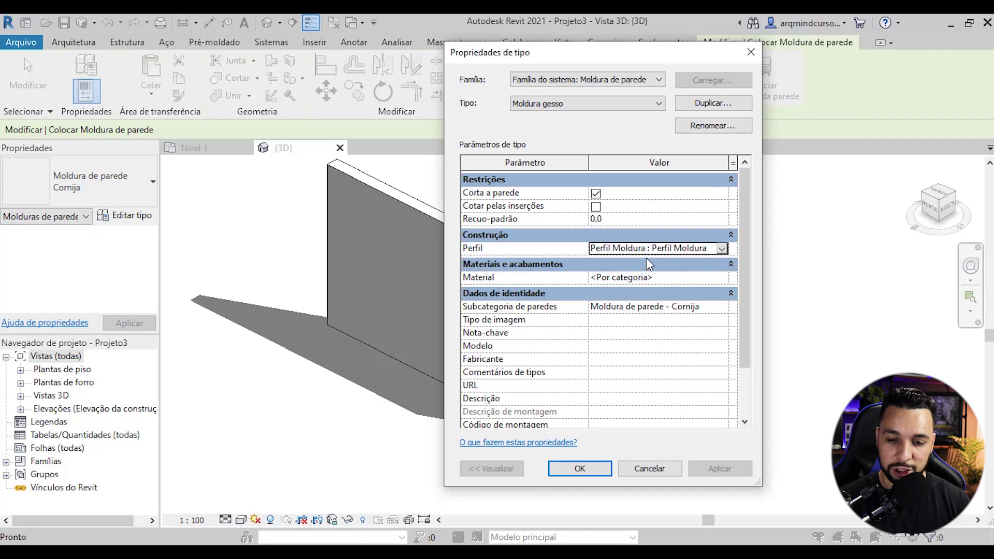
Assign the Gesso material from the AEC materials library to the Moldura gesso type and accept the type properties.
click(637, 281)
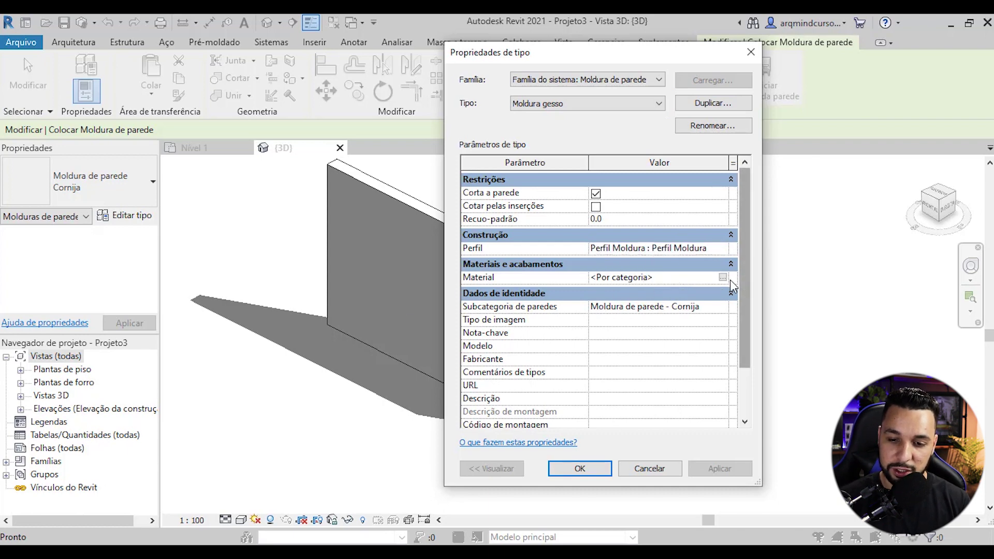
click(722, 278)
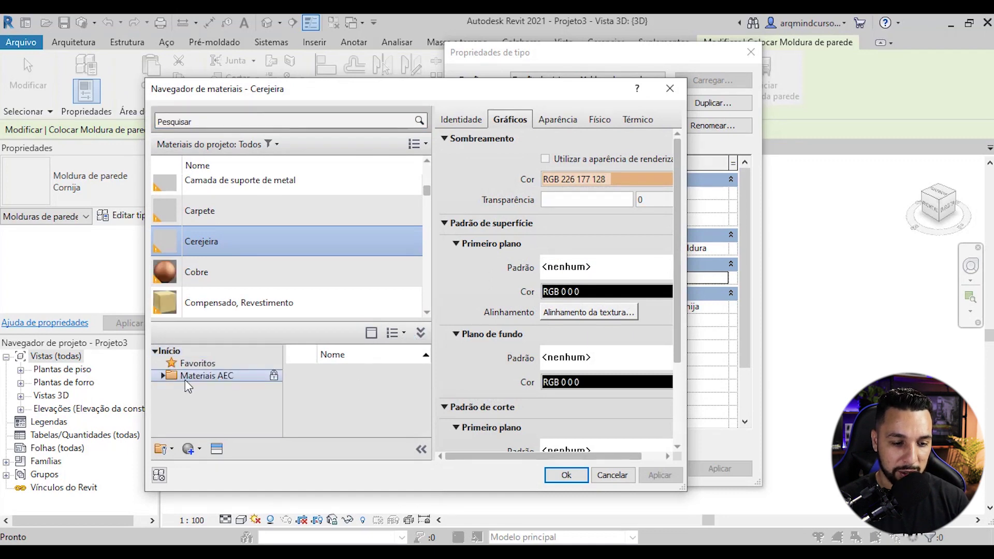
click(162, 375)
scroll(210, 397, down, 2)
click(199, 399)
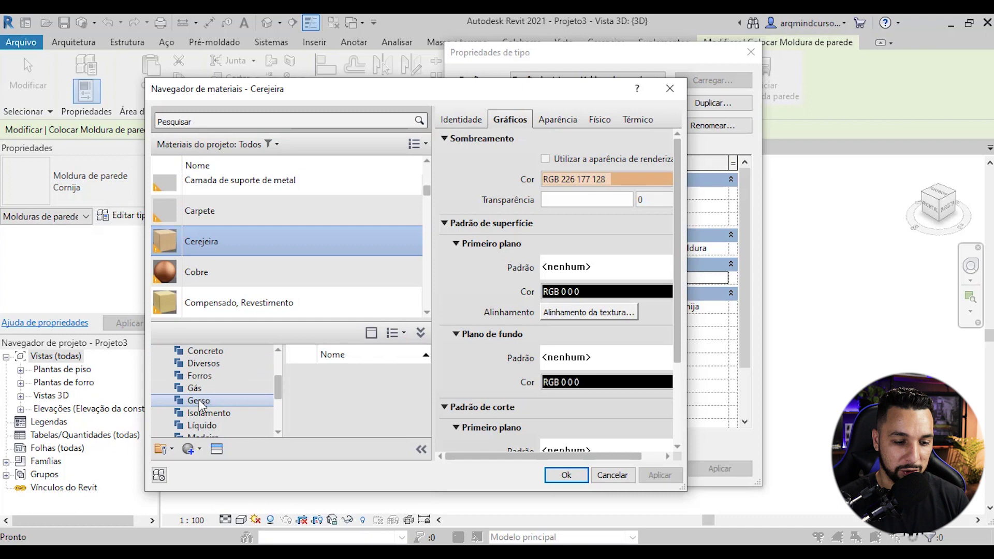
click(398, 379)
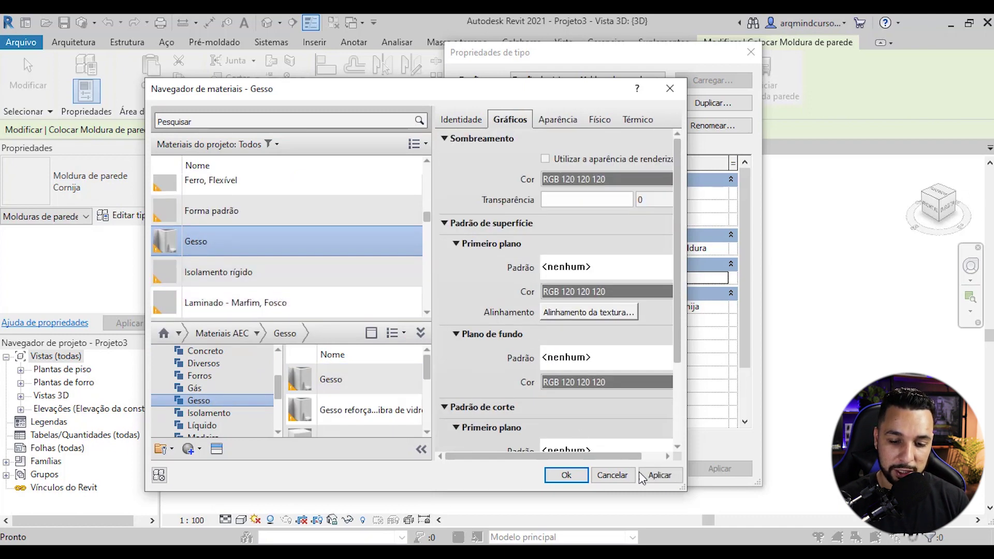
click(658, 477)
click(566, 475)
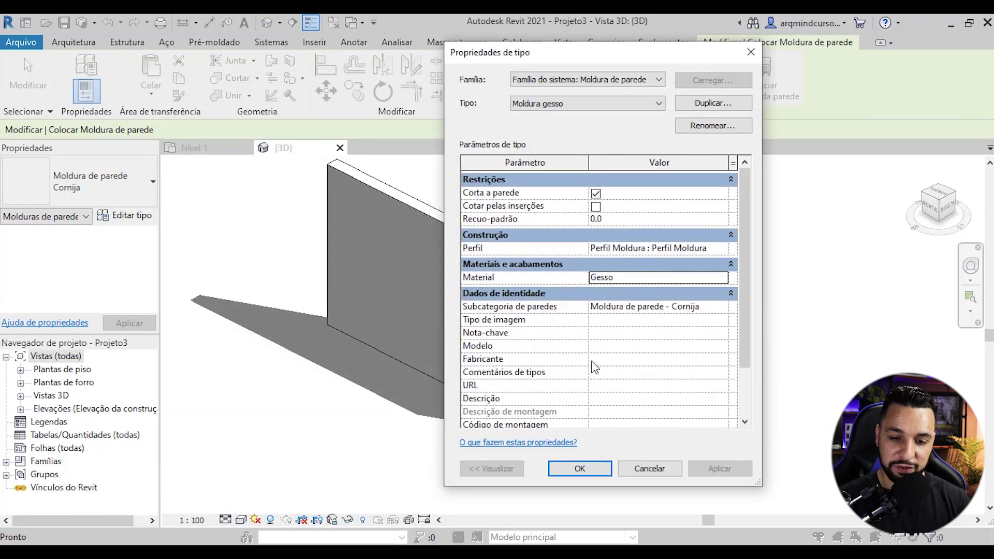
click(586, 468)
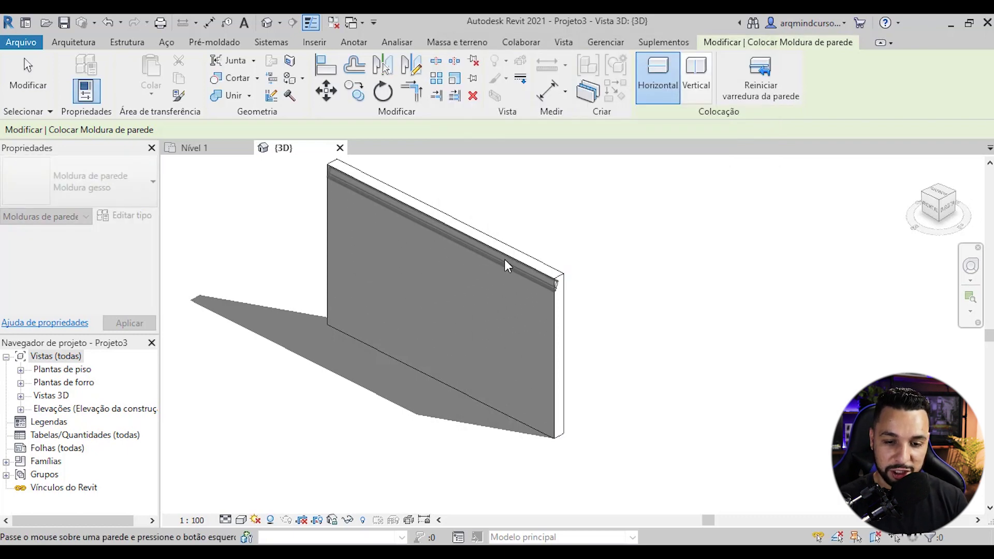
Place the Moldura gesso sweep horizontally along the wall's upper edge and inspect its end at the wall corner.
scroll(505, 258, up, 5)
click(511, 253)
key(Escape)
key(Escape)
shift+middle_drag(643, 340, 553, 274)
scroll(551, 270, down, 2)
scroll(567, 288, up, 2)
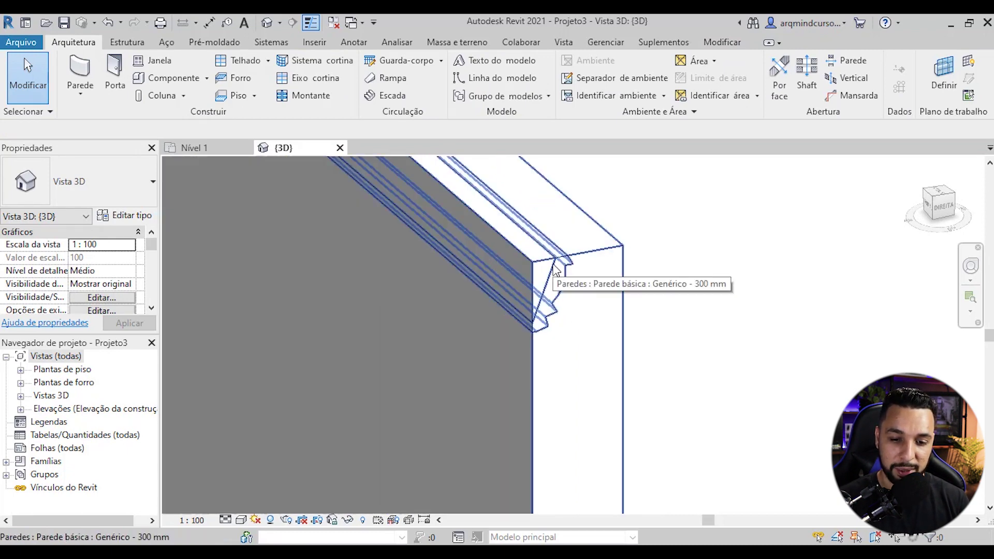
scroll(555, 269, up, 1)
scroll(548, 275, down, 1)
Open the Perfil Moldura family file from the desktop for editing.
click(21, 42)
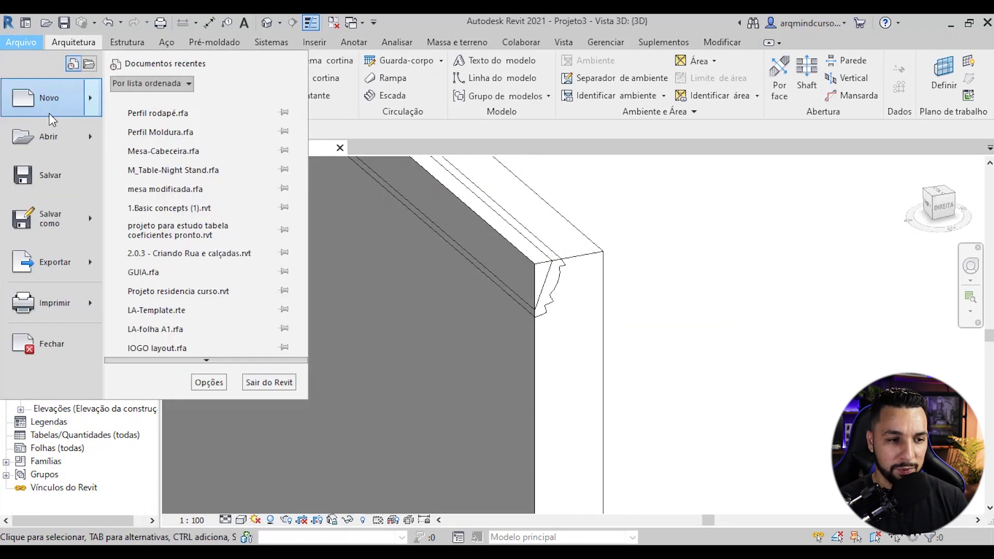
click(509, 333)
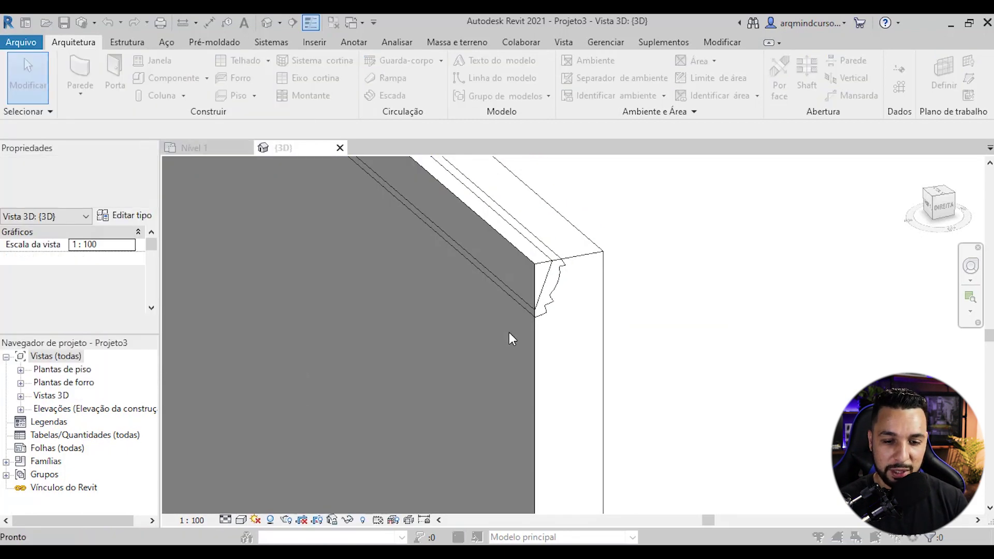
click(133, 282)
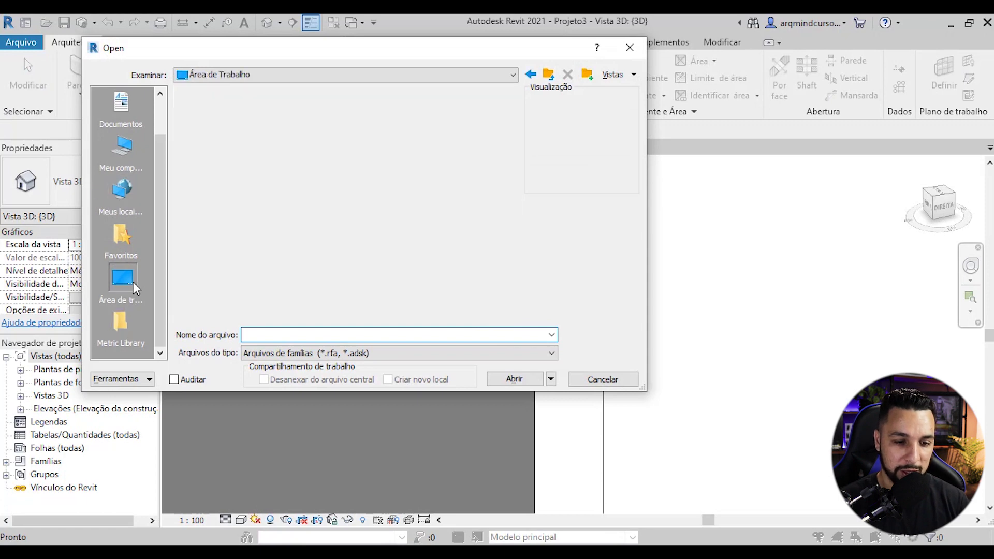
scroll(347, 217, down, 1)
click(475, 222)
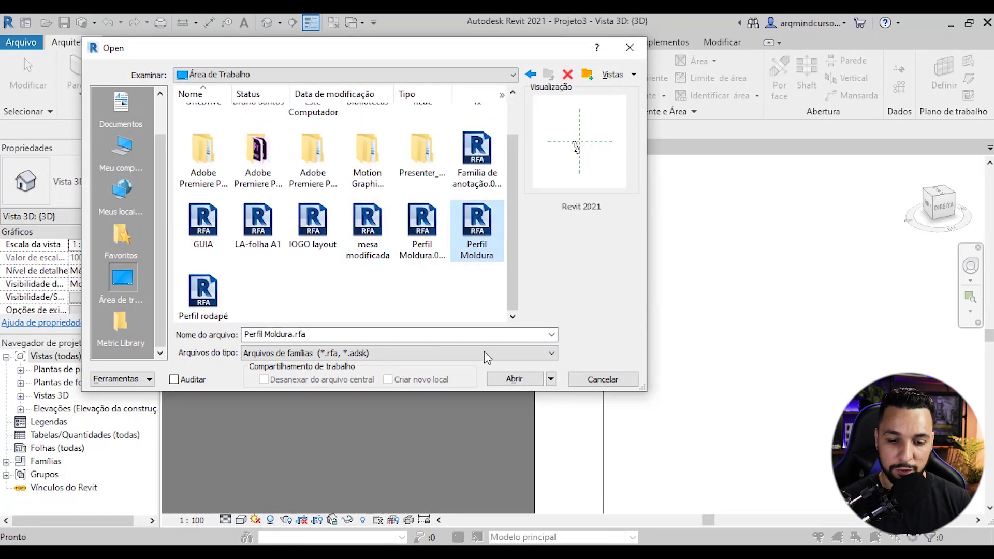
click(515, 380)
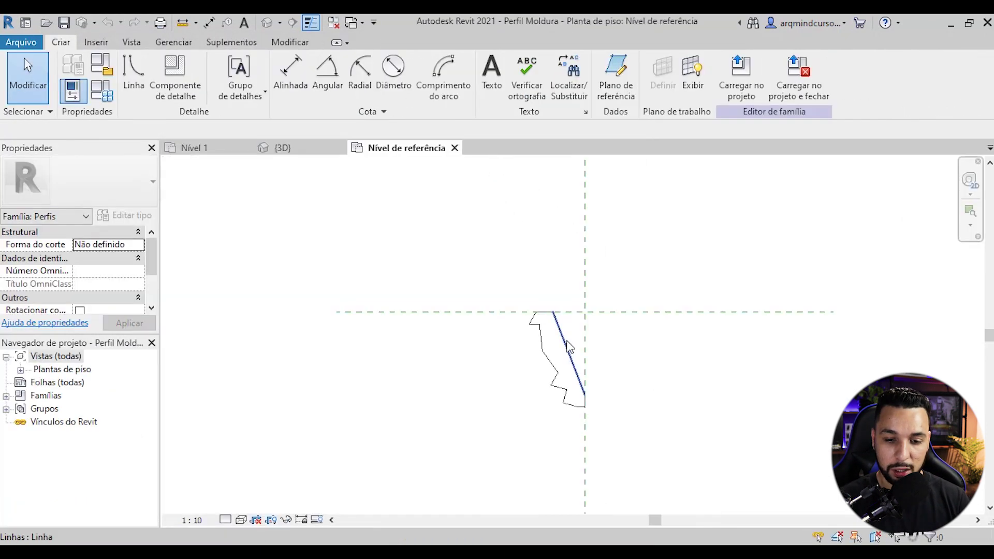
Mirror the whole moulding profile loop about the vertical reference plane without keeping a copy.
middle_drag(566, 341, 449, 333)
scroll(484, 342, down, 1)
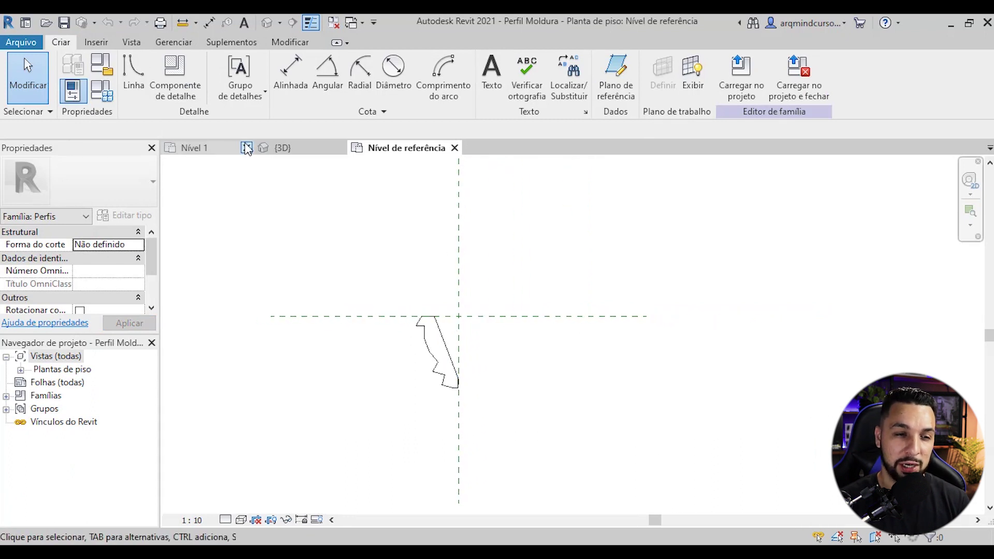
key(Tab)
click(443, 338)
key(Escape)
scroll(440, 331, up, 2)
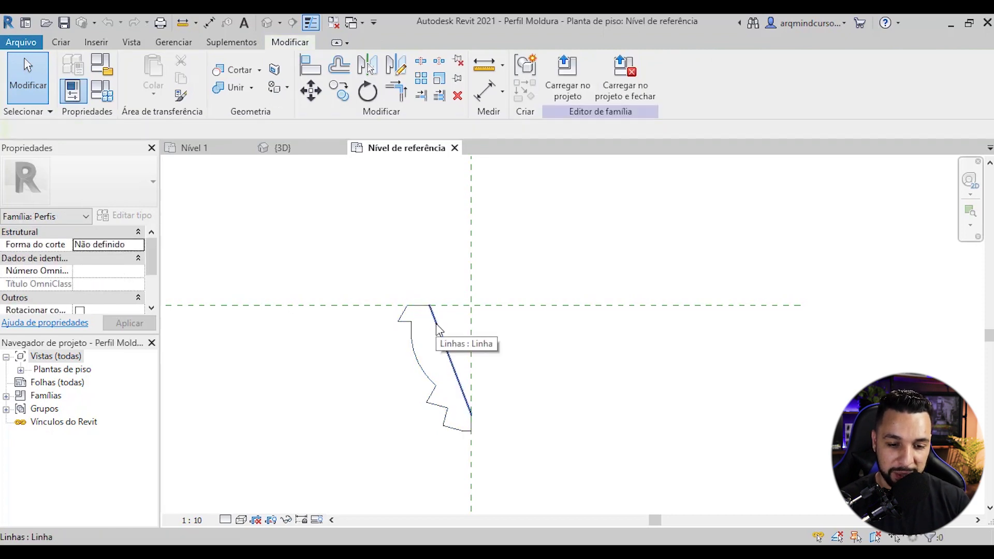
key(Tab)
click(437, 329)
middle_drag(434, 333, 402, 285)
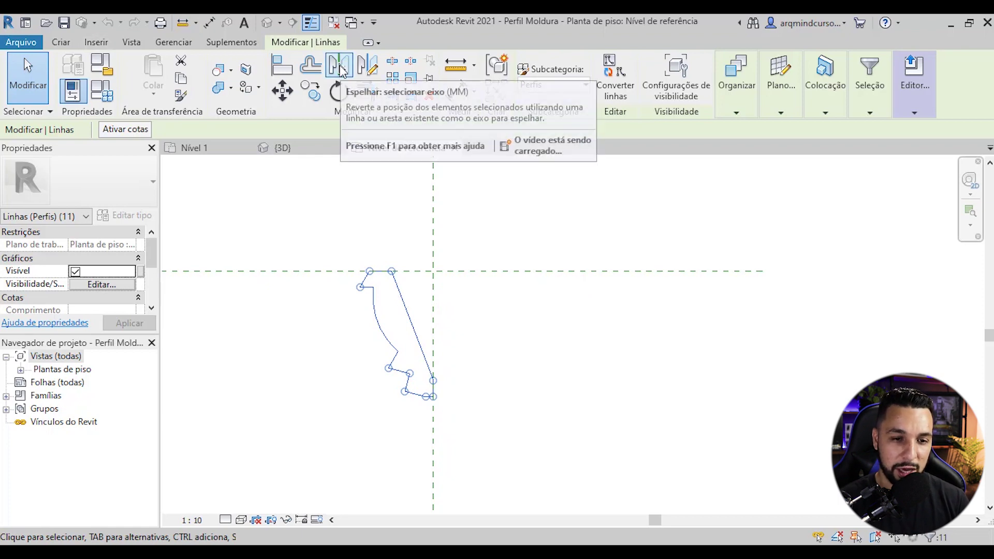
click(340, 69)
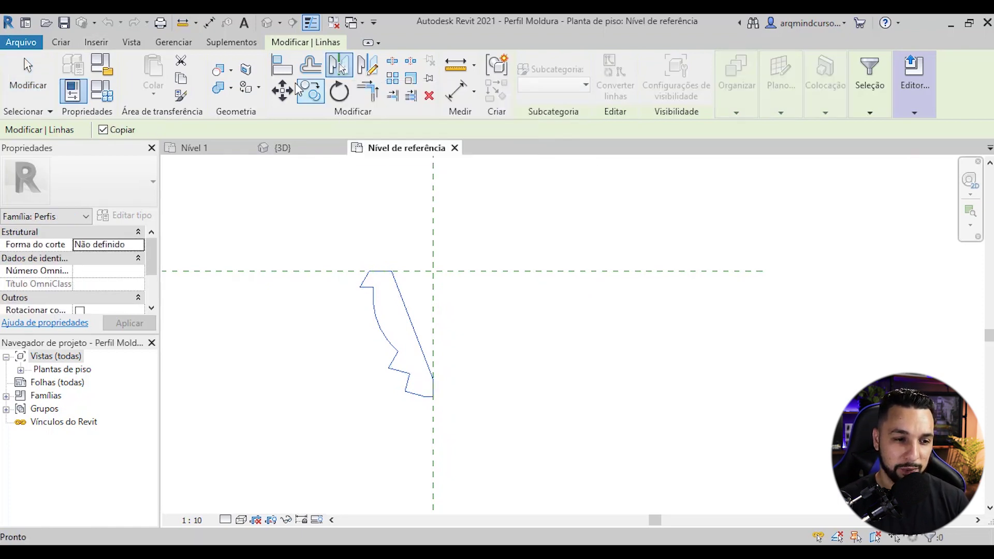
click(115, 130)
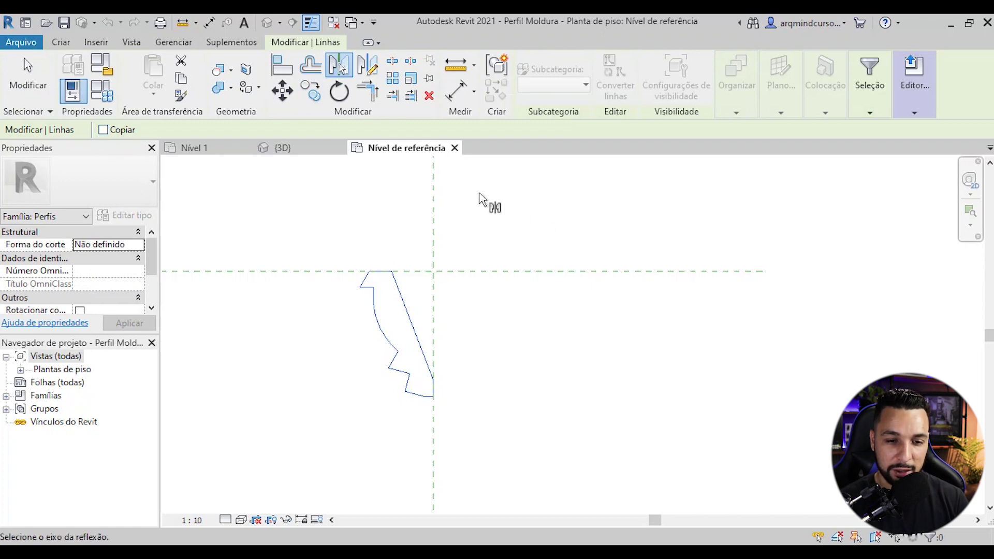
click(433, 192)
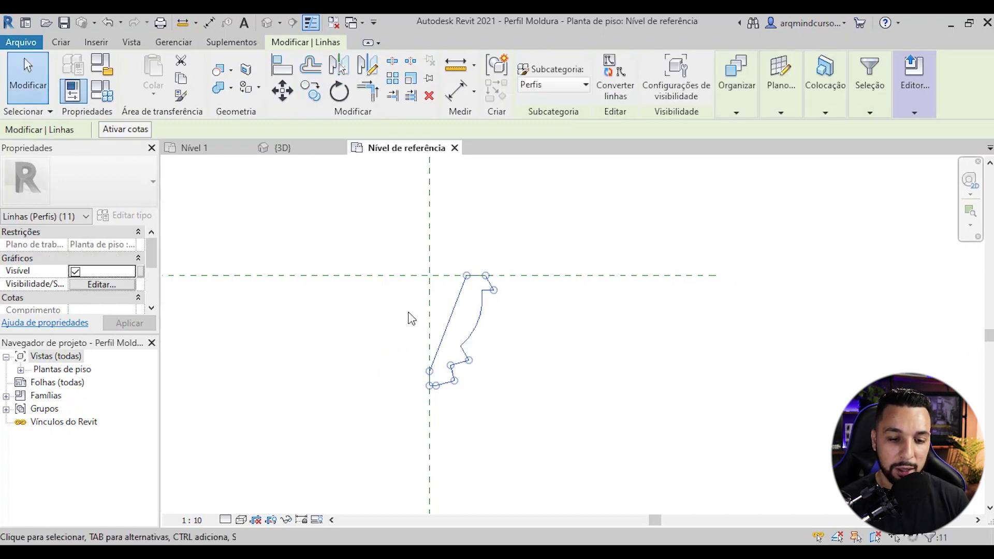
click(554, 326)
scroll(471, 321, down, 2)
middle_drag(479, 327, 479, 308)
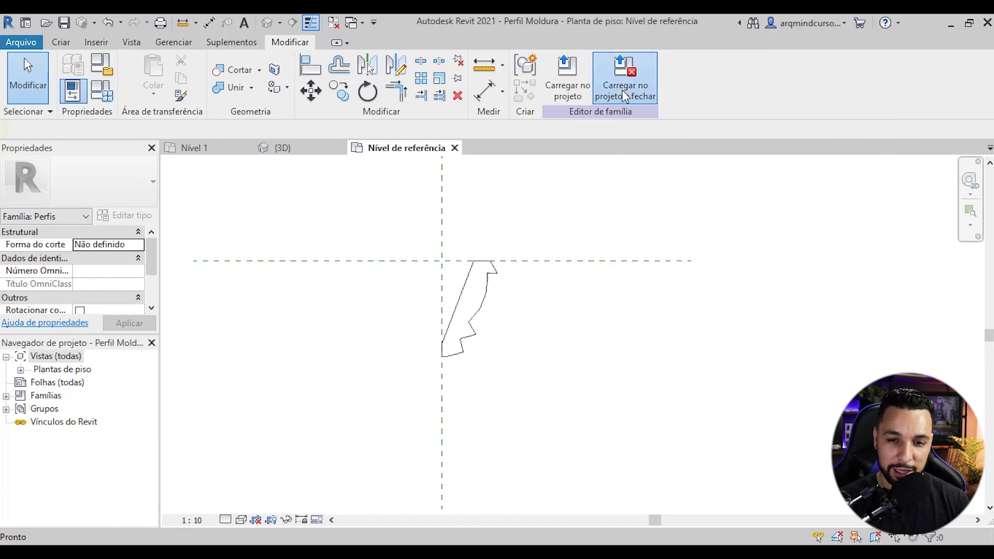
Save the changes to Perfil Moldura, reload it into the project while closing the family, and return to the 3D view.
click(622, 89)
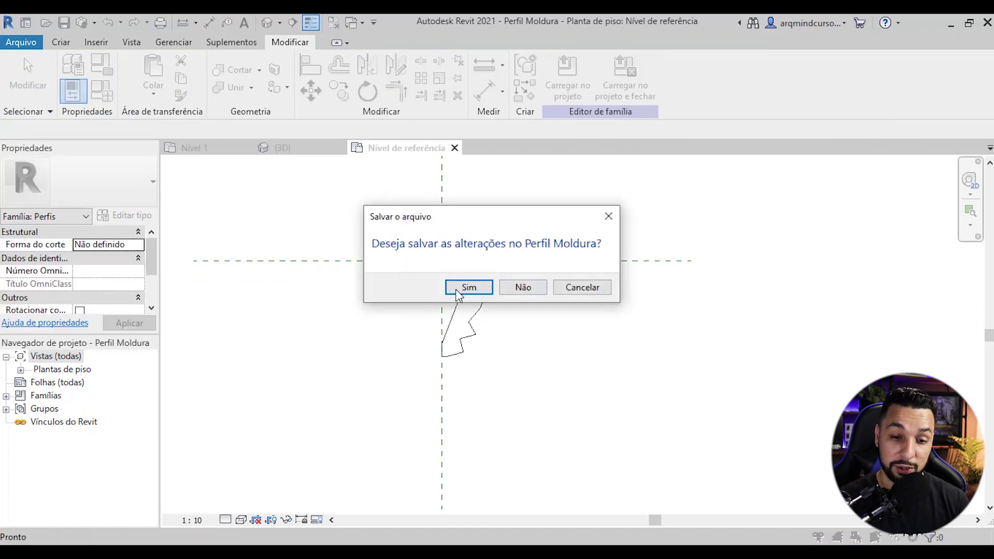
click(469, 288)
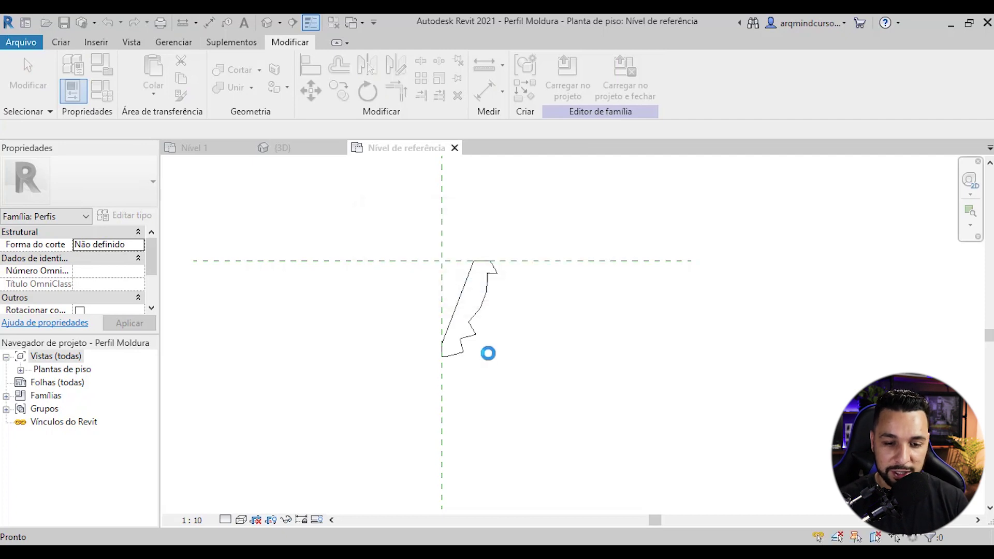
click(408, 243)
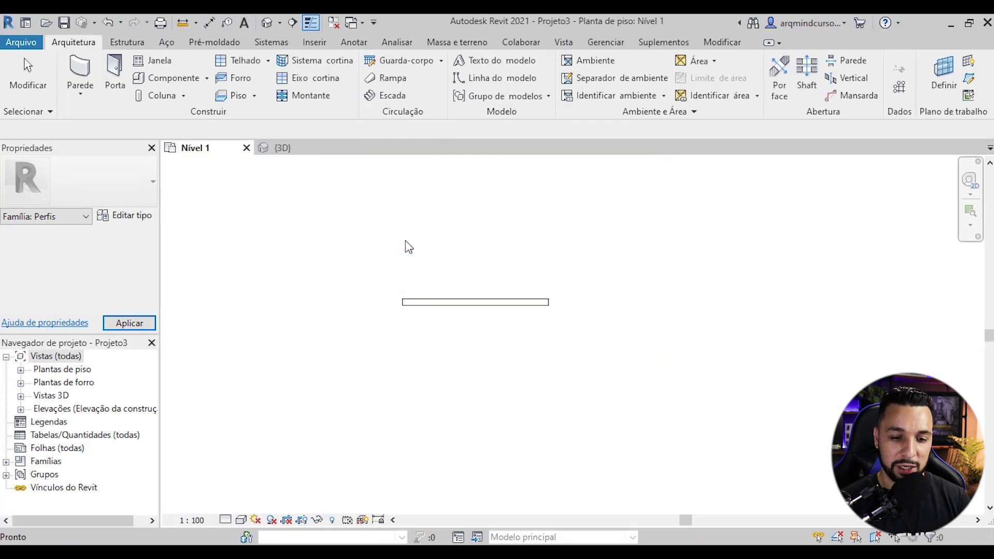
click(285, 155)
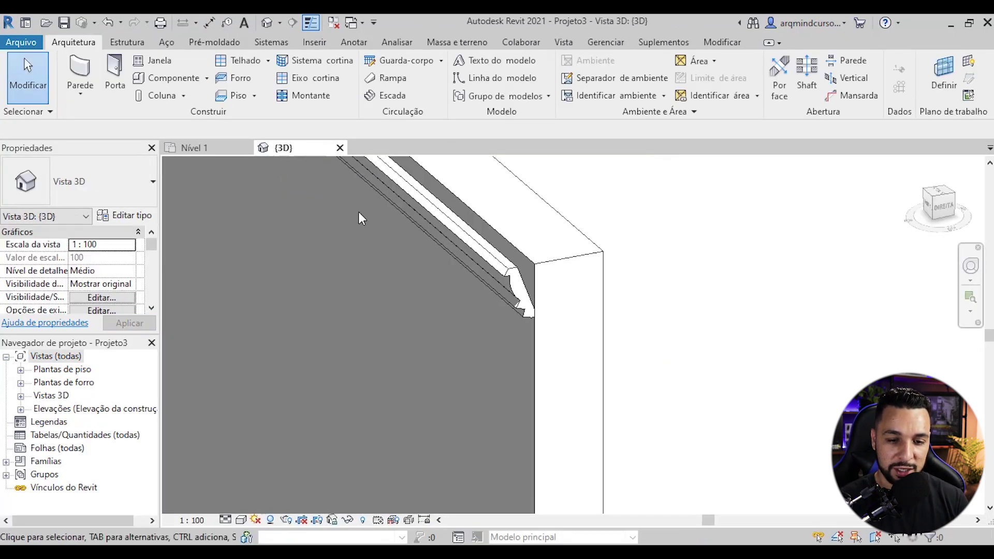
Duplicate the Moldura gesso wall sweep type as a new type named Rodapé.
shift+middle_drag(424, 267, 551, 235)
scroll(550, 215, up, 2)
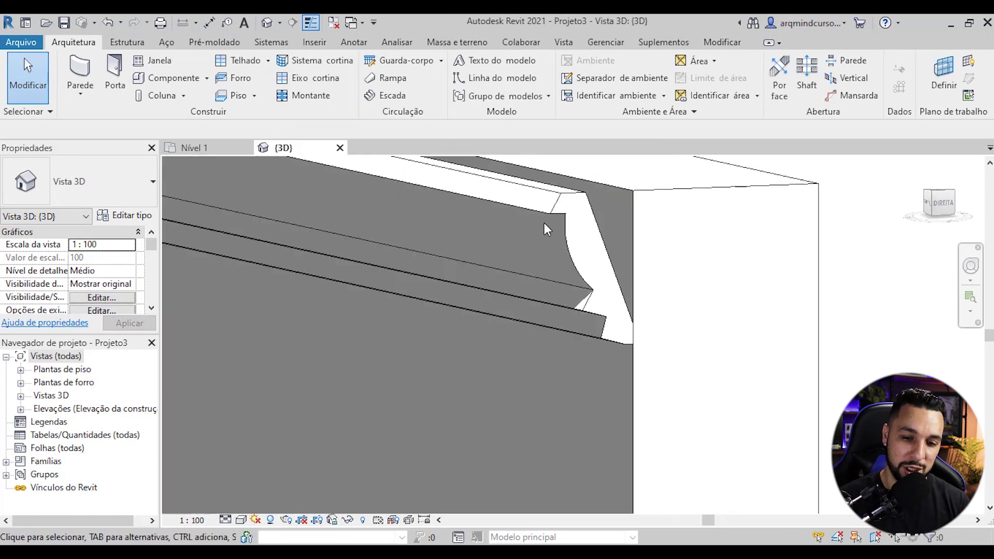
scroll(550, 222, down, 6)
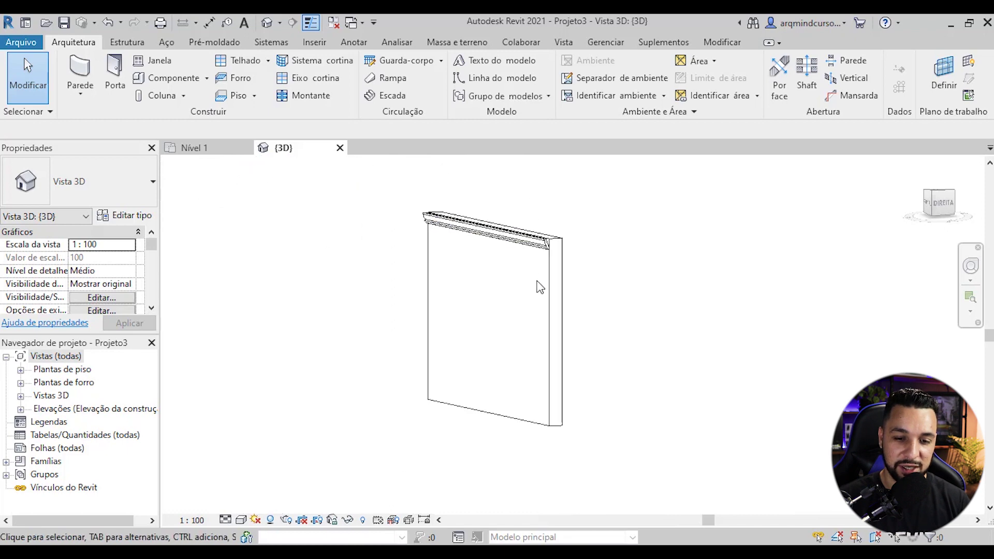
middle_drag(544, 289, 452, 283)
scroll(443, 260, up, 1)
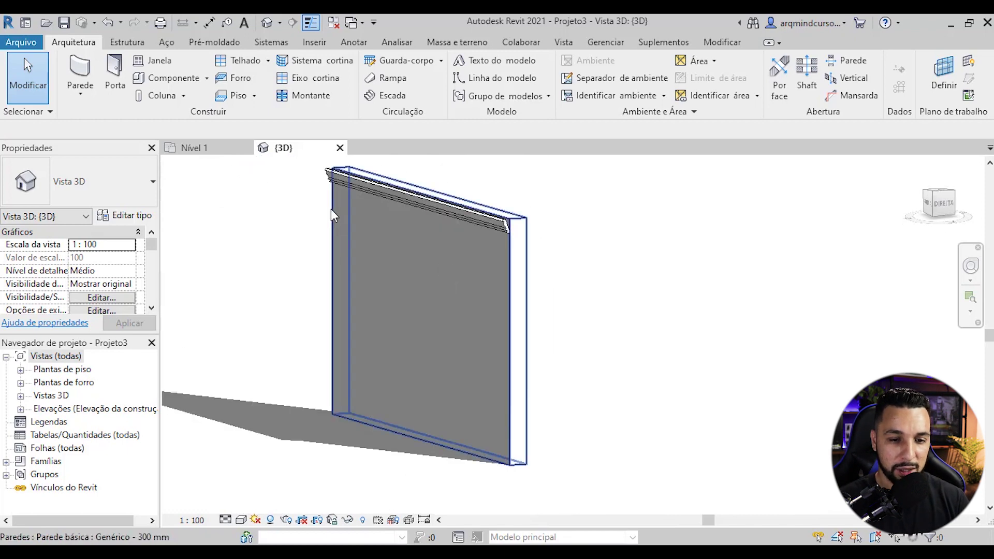
click(81, 95)
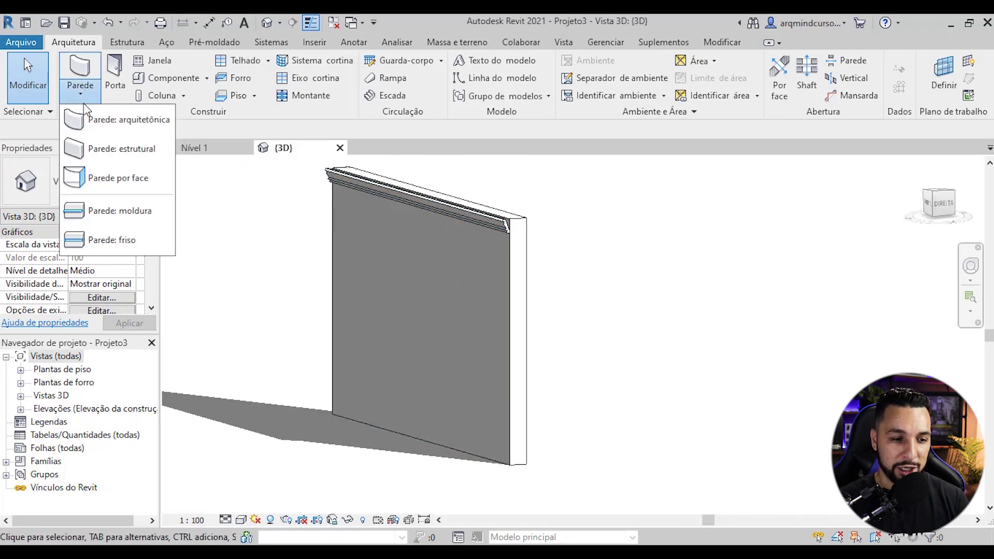
click(83, 212)
click(101, 176)
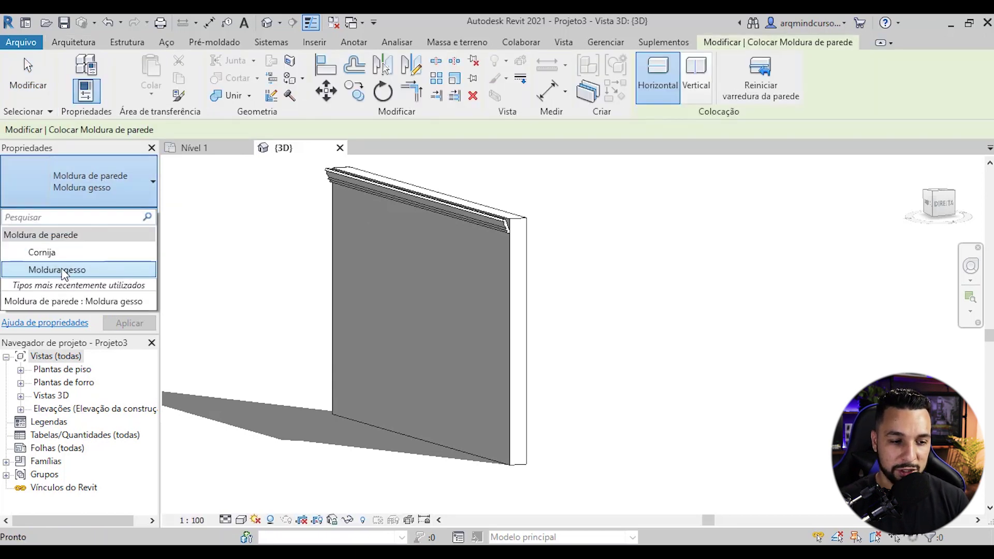
click(61, 270)
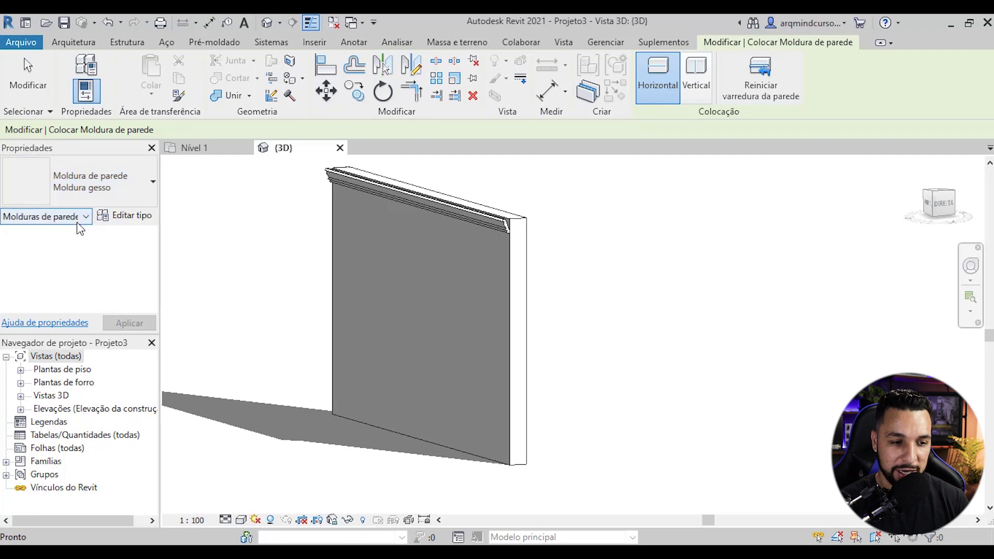
click(132, 216)
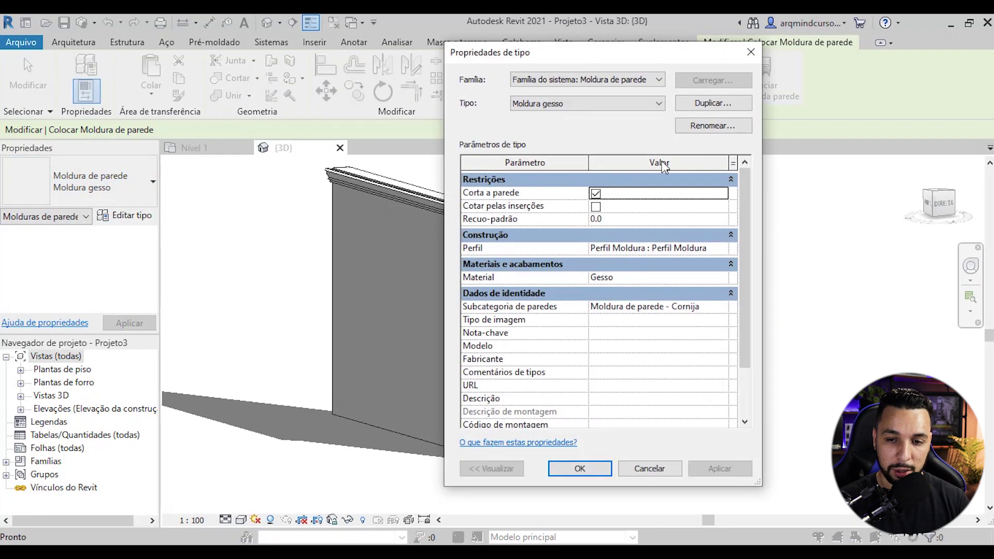
click(682, 103)
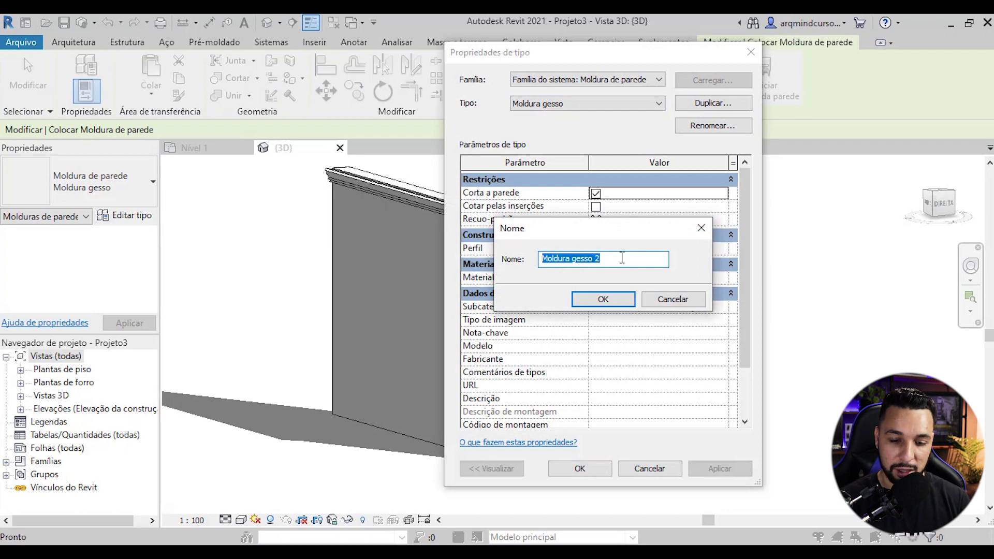
text(Rodapé)
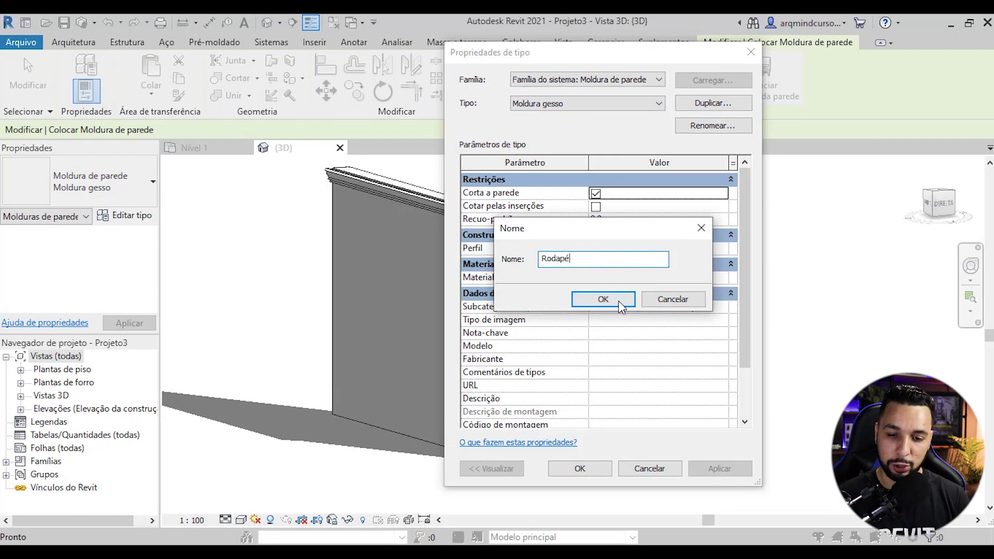
click(620, 302)
Assign the Cerejeira material to the Rodapé wall sweep type.
click(667, 277)
click(722, 278)
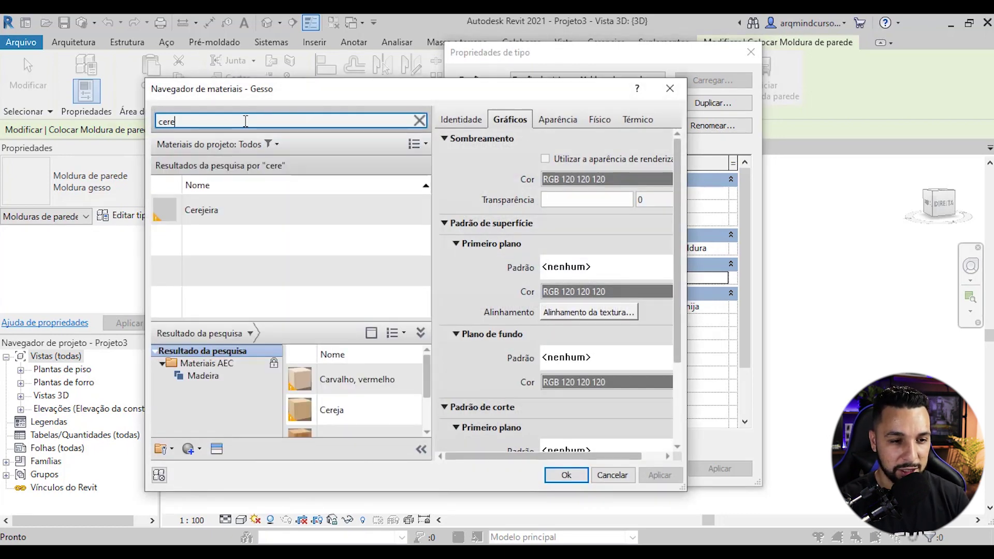
click(321, 220)
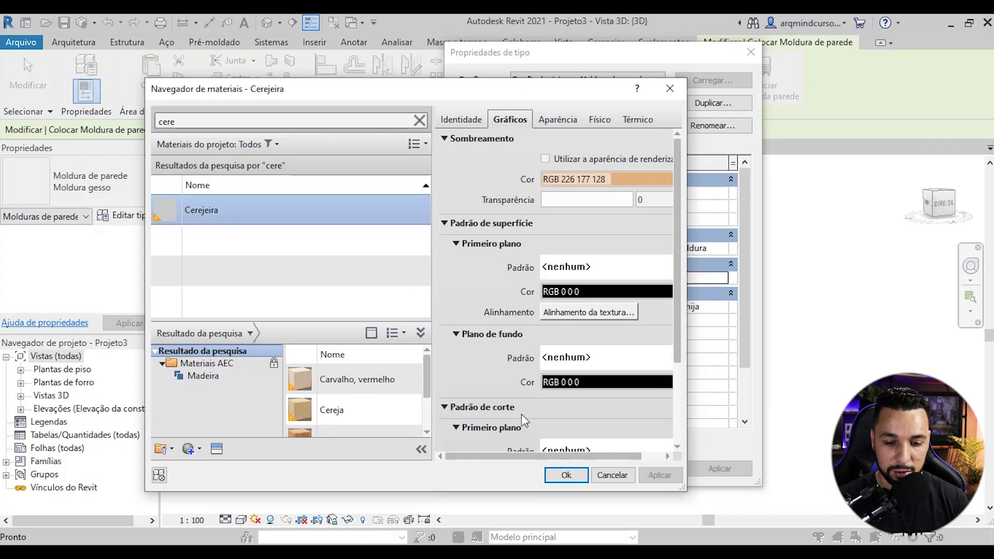
click(566, 474)
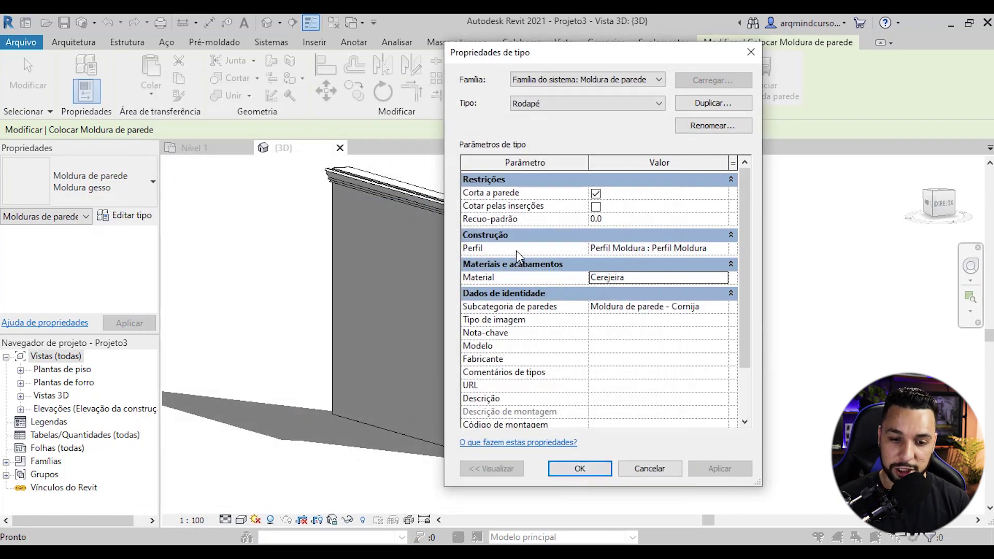
Set the Rodapé type's profile to Perfil rodapé : Perfil rodapé and accept the type properties.
click(643, 250)
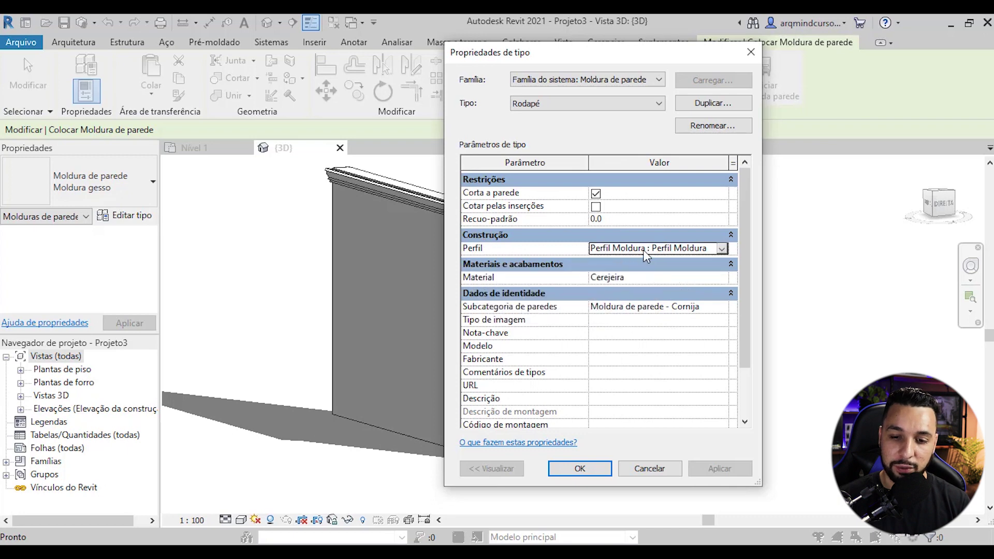
click(722, 249)
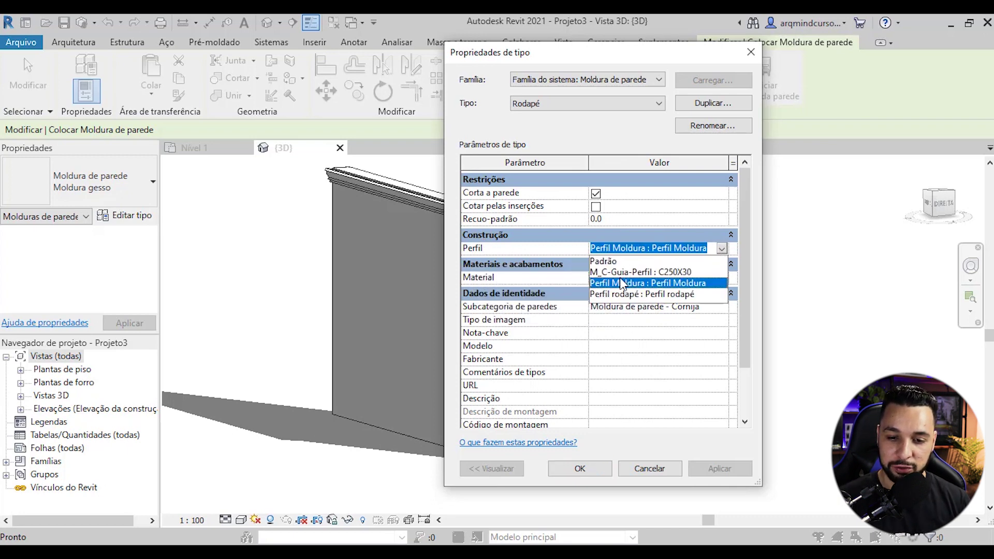
click(644, 294)
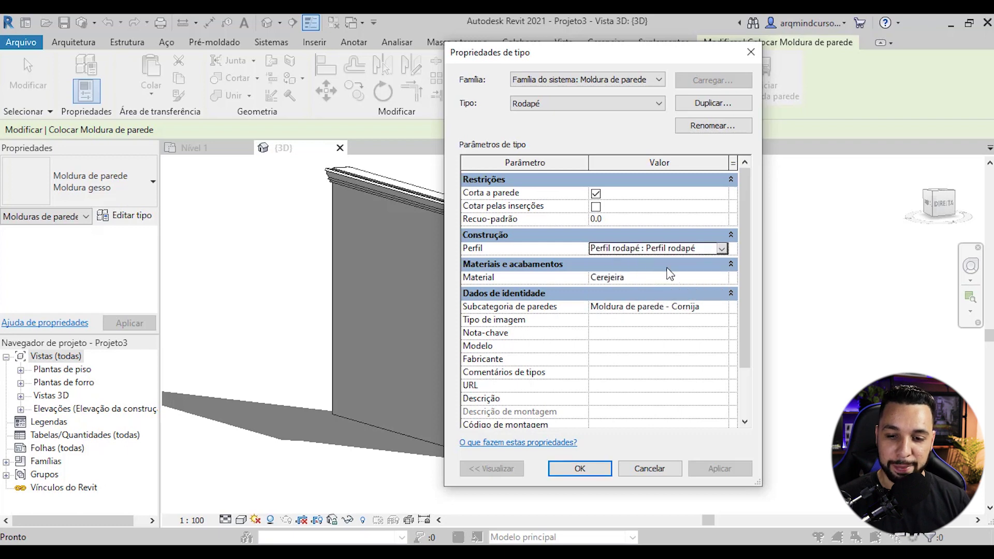
click(566, 469)
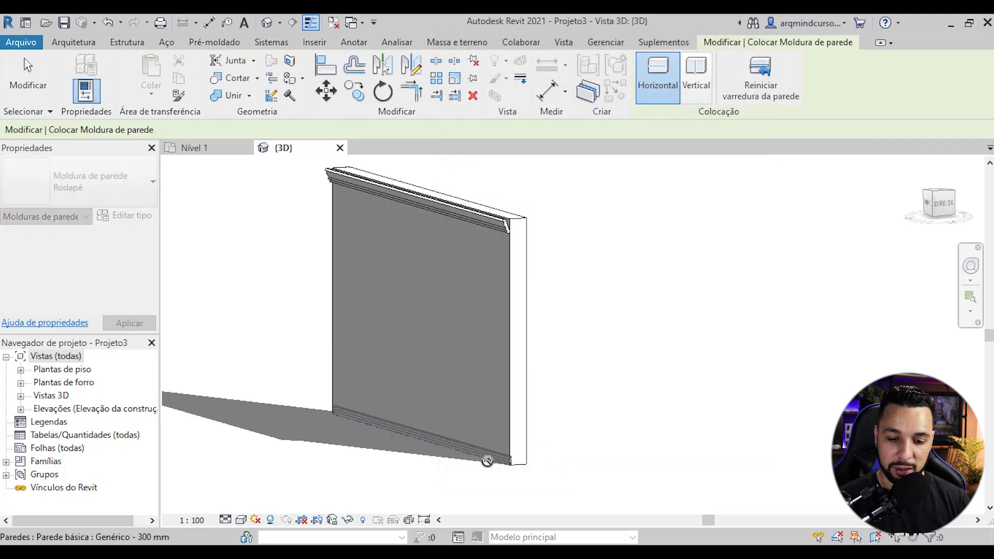
Place the Rodapé sweep horizontally along the wall's bottom edge and inspect its end at the wall corner.
click(467, 452)
key(Escape)
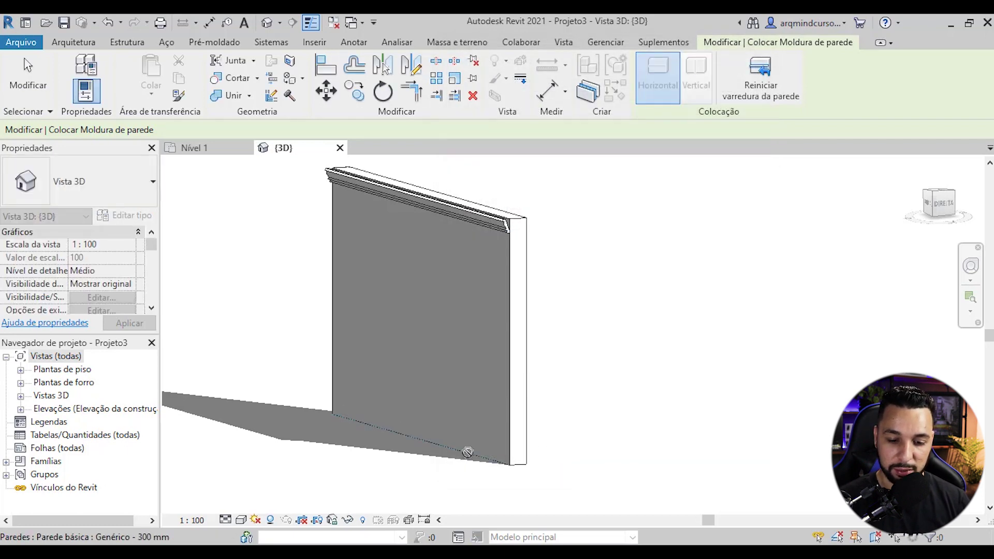
key(Escape)
scroll(501, 433, up, 8)
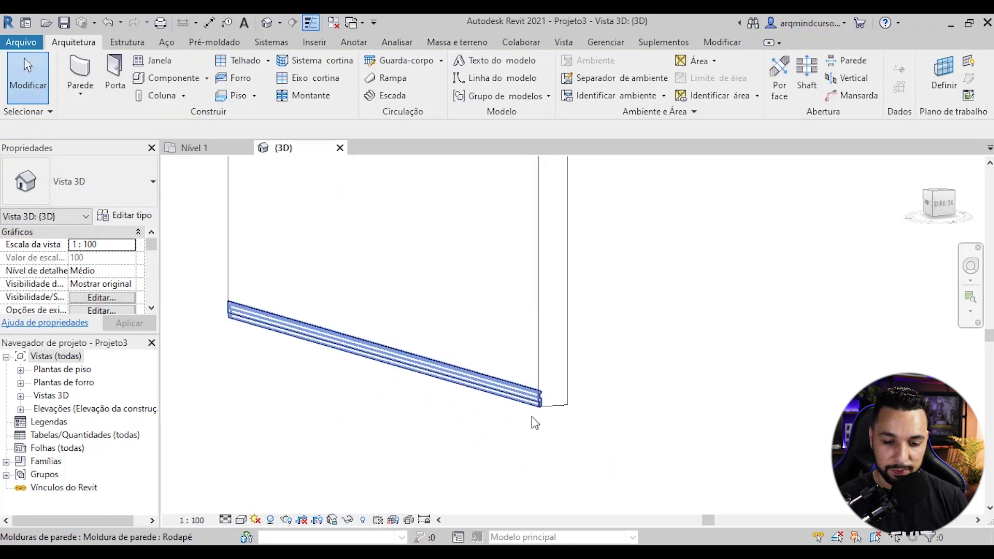
middle_drag(557, 361, 538, 347)
scroll(539, 347, up, 3)
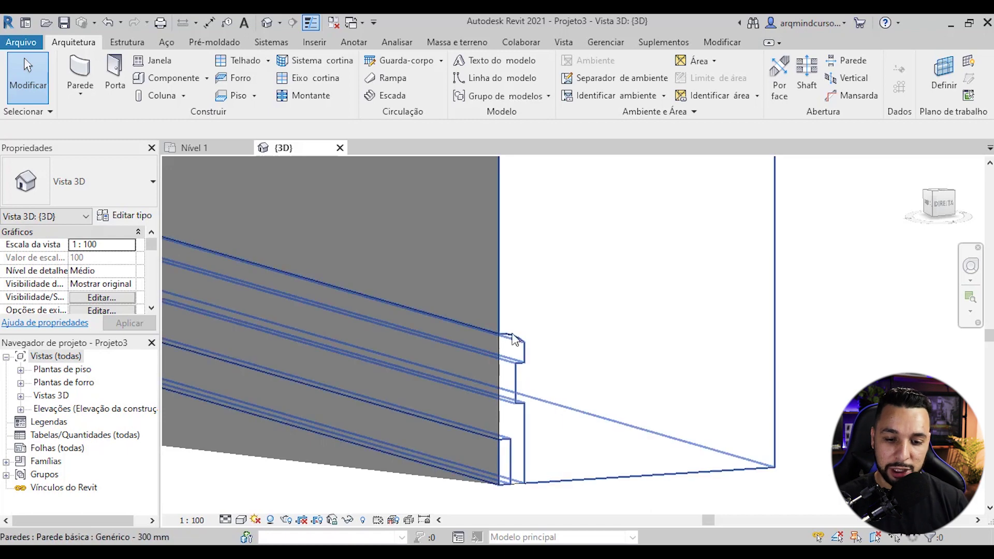
scroll(532, 350, down, 2)
mouse_move(532, 350)
middle_down()
mouse_move(522, 318)
mouse_move(507, 365)
middle_up()
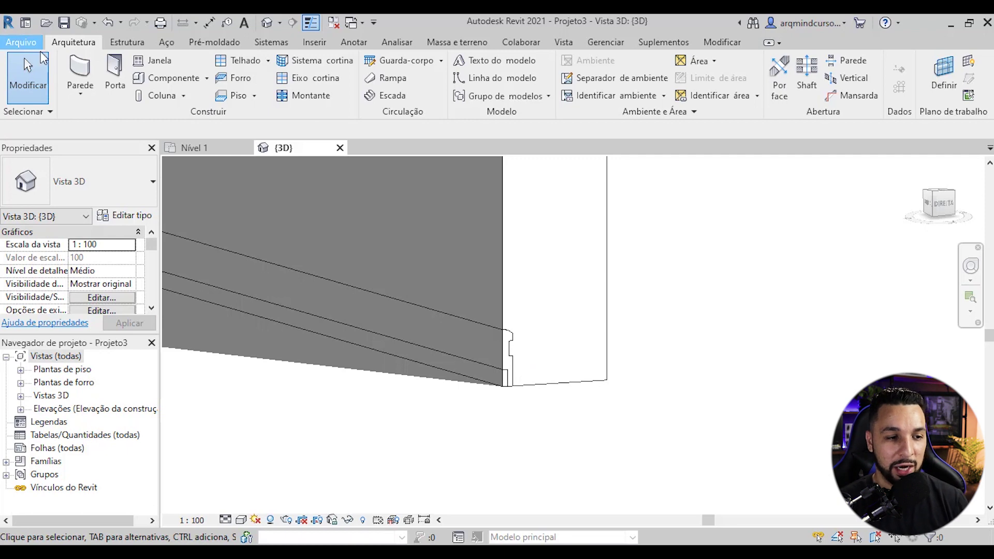
Open the Perfil rodapé family file from the desktop for editing.
click(20, 42)
mouse_move(94, 144)
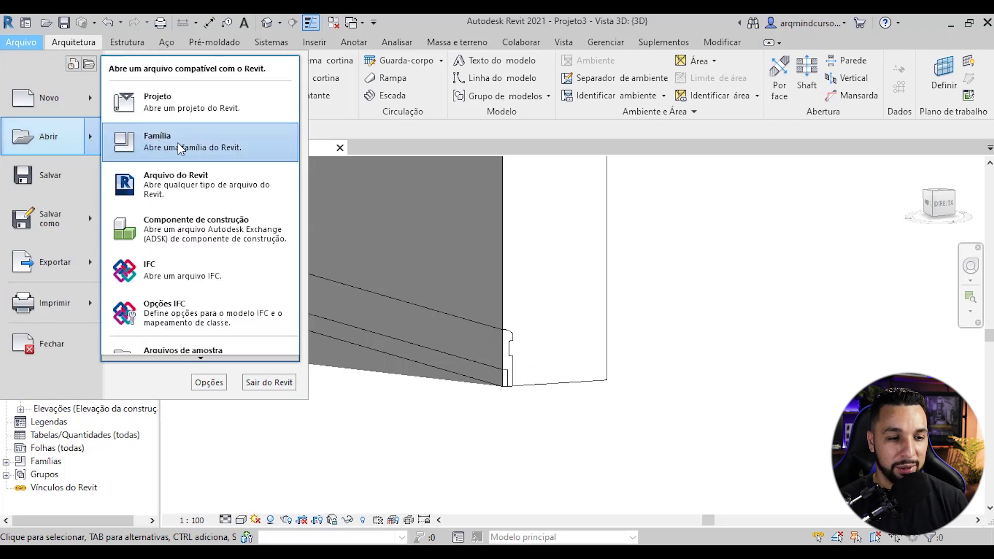
click(178, 142)
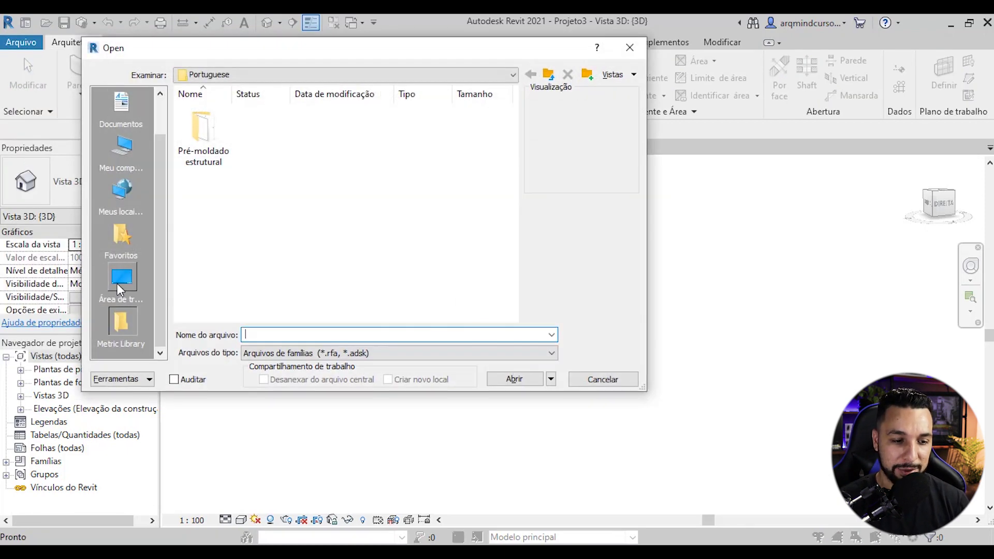
click(117, 285)
click(257, 282)
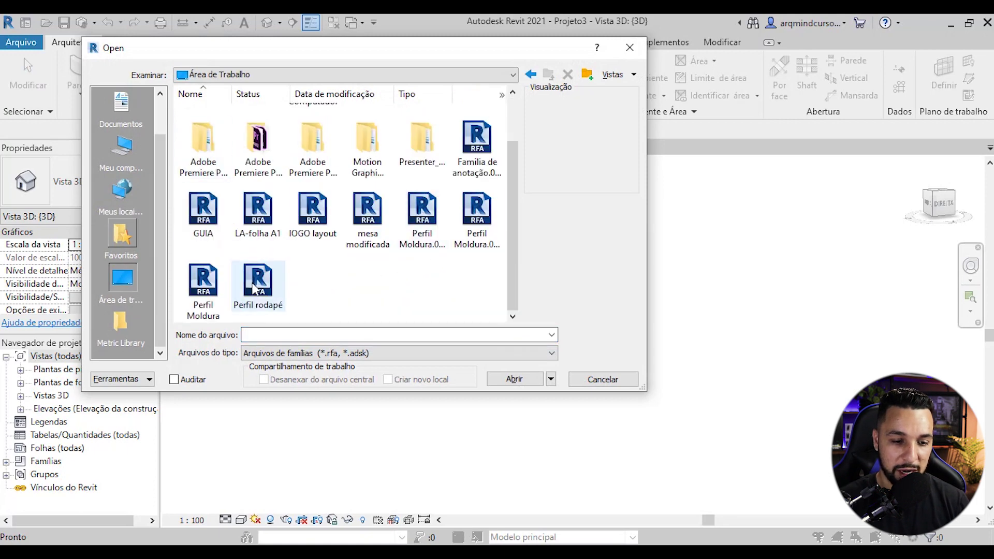
click(518, 380)
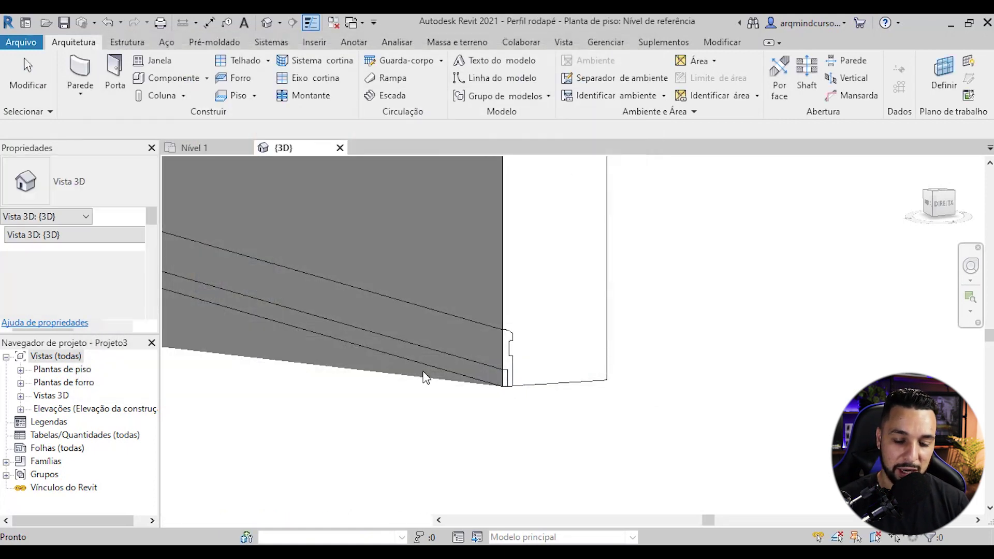
Mirror the whole baseboard profile loop about the vertical reference plane without keeping a copy.
scroll(547, 312, up, 3)
middle_drag(600, 297, 408, 342)
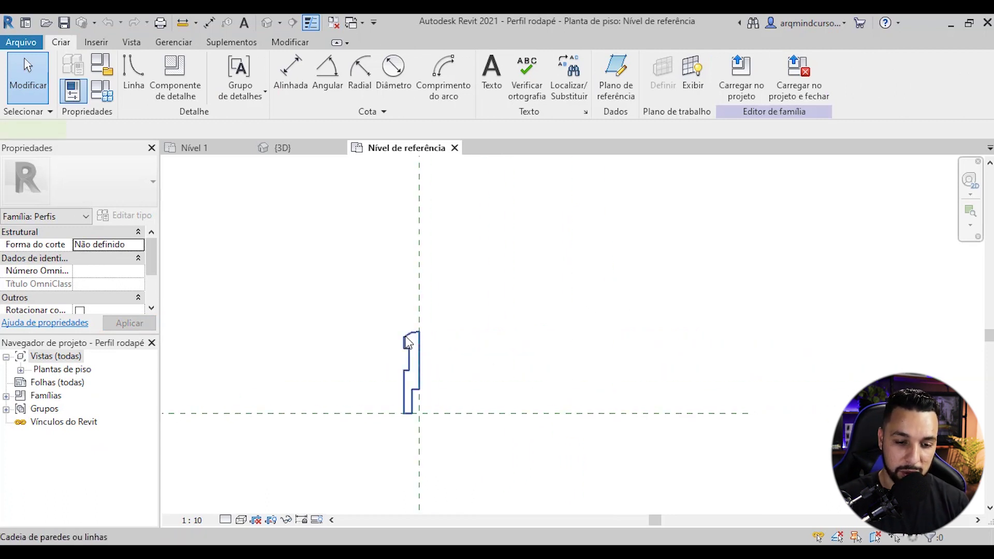
click(408, 341)
click(340, 66)
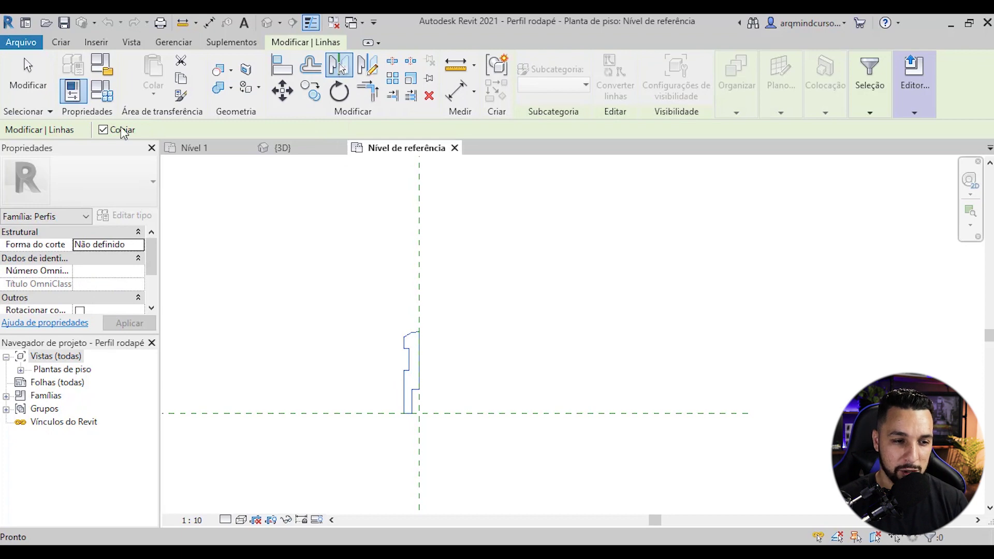
click(103, 130)
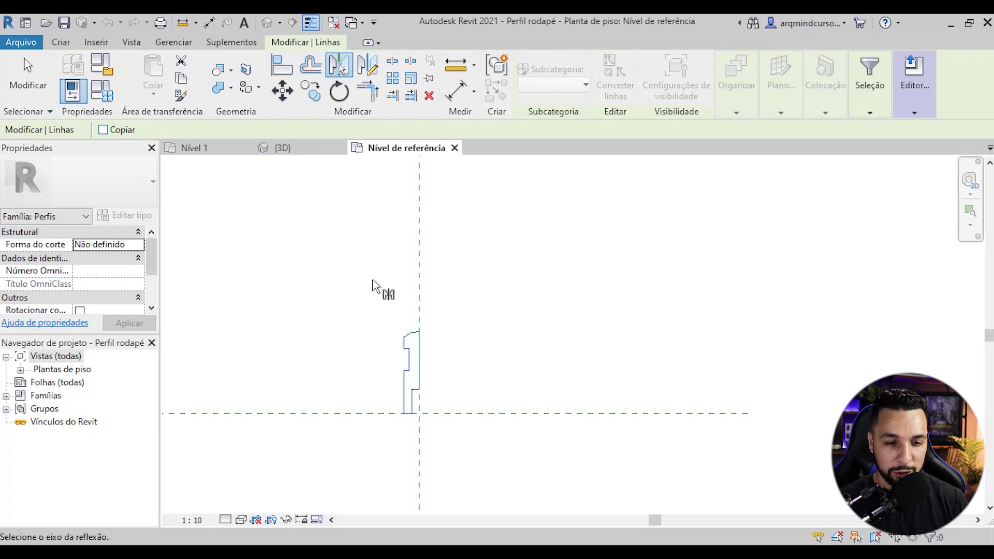
click(419, 252)
click(479, 287)
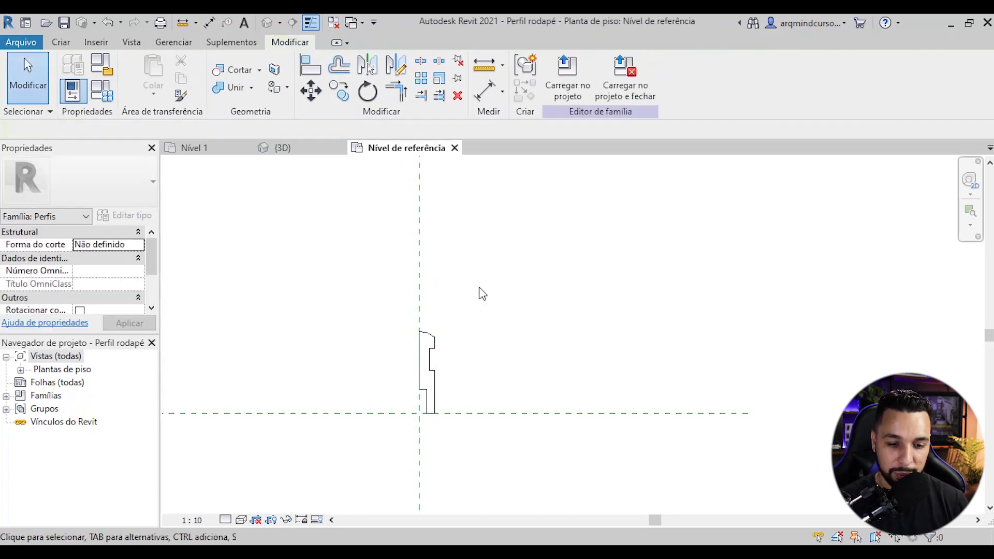
Save the changes to Perfil rodapé, reload it into the project while closing the family, and return to the 3D view.
click(626, 81)
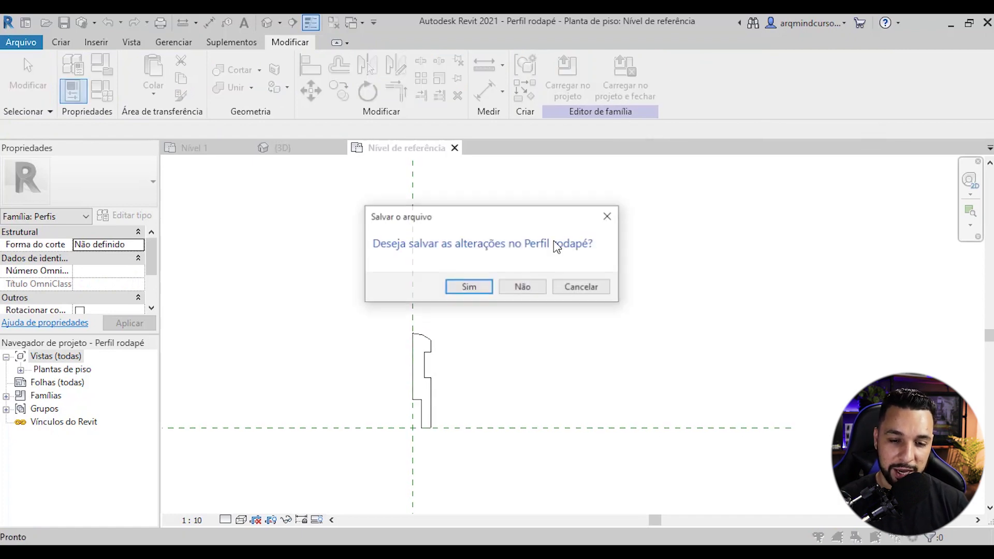
click(470, 287)
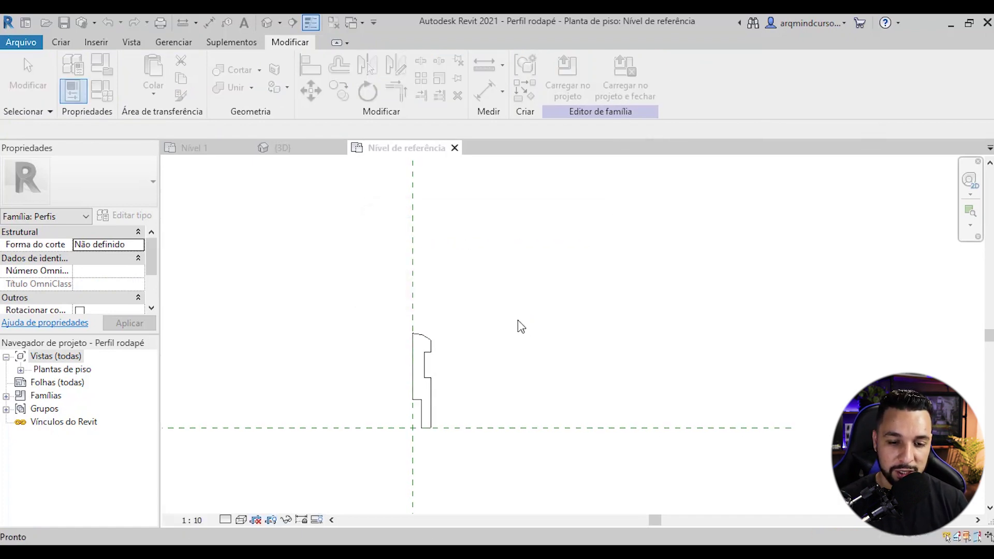
click(451, 242)
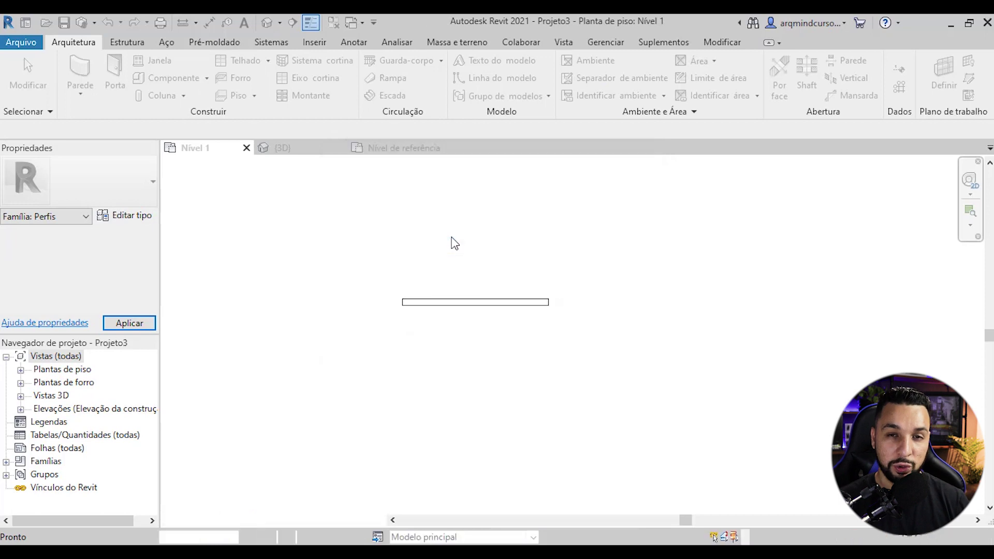
click(284, 148)
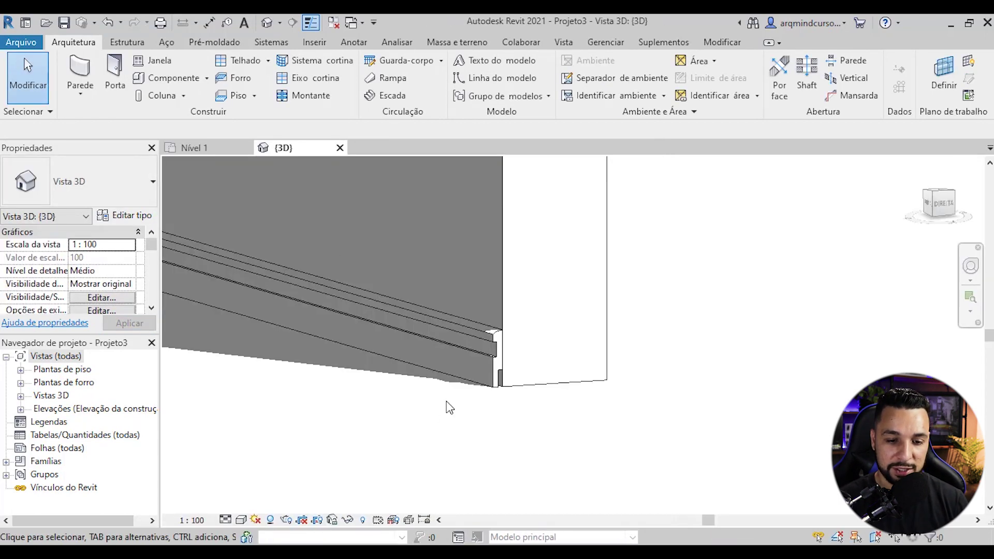
Inspect the end of the mirrored baseboard sweep at the wall corner and the whole wall.
scroll(482, 396, up, 3)
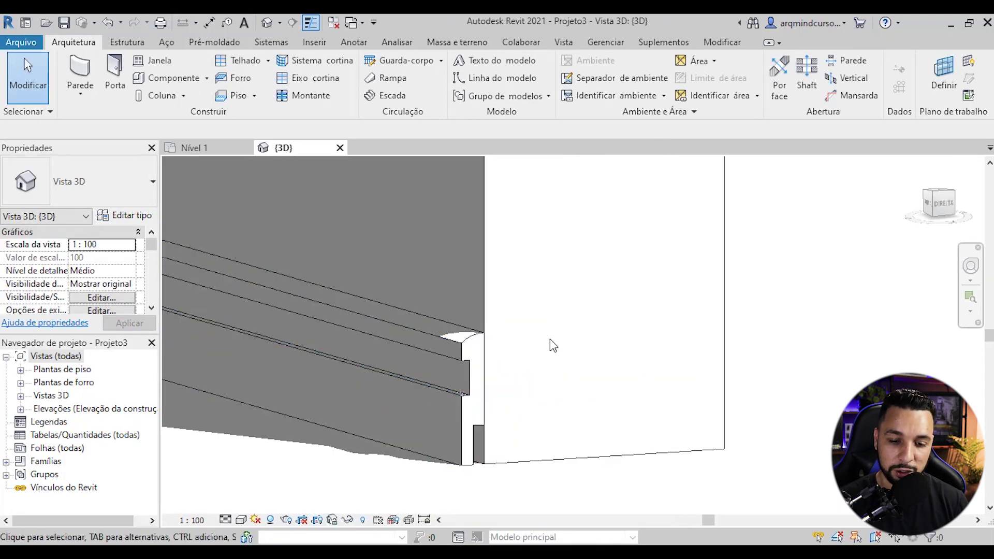
scroll(550, 349, down, 3)
mouse_move(547, 351)
shift+middle_down()
mouse_move(535, 351)
mouse_move(486, 461)
mouse_move(492, 223)
mouse_move(464, 226)
mouse_move(471, 273)
mouse_move(477, 228)
mouse_move(513, 254)
mouse_move(527, 240)
shift+middle_up()
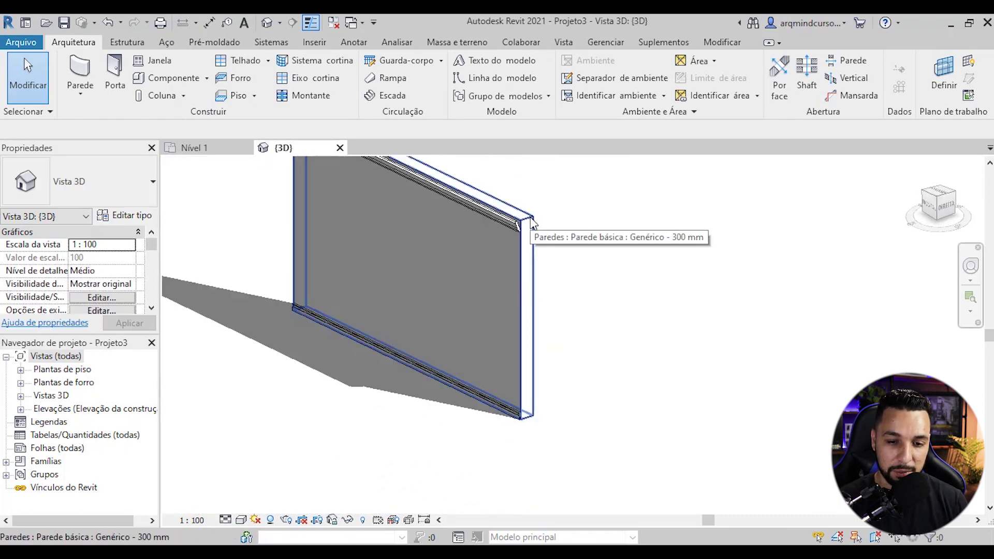
Draw a second Genérico - 300 mm wall segment in line with the existing wall, leaving a gap between them.
click(531, 224)
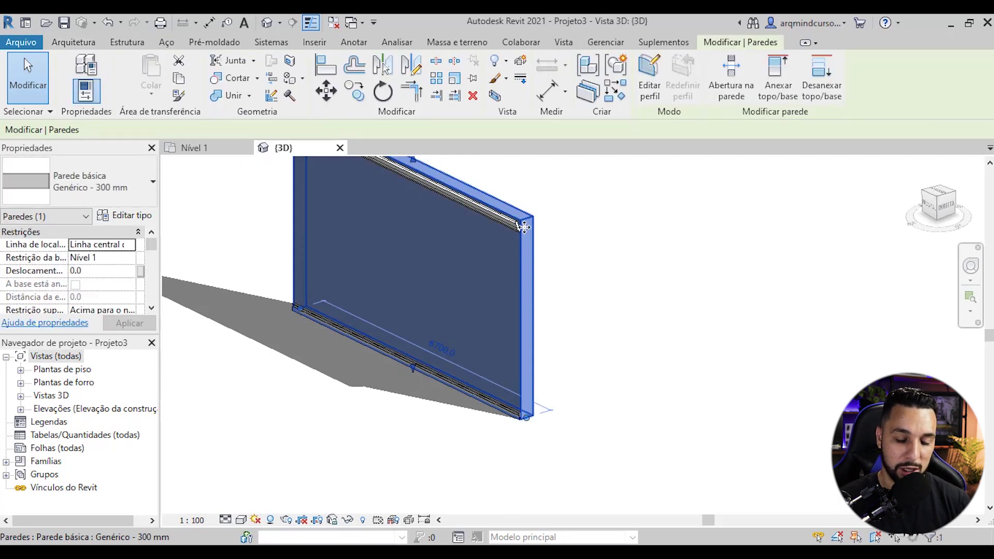
key(w)
key(a)
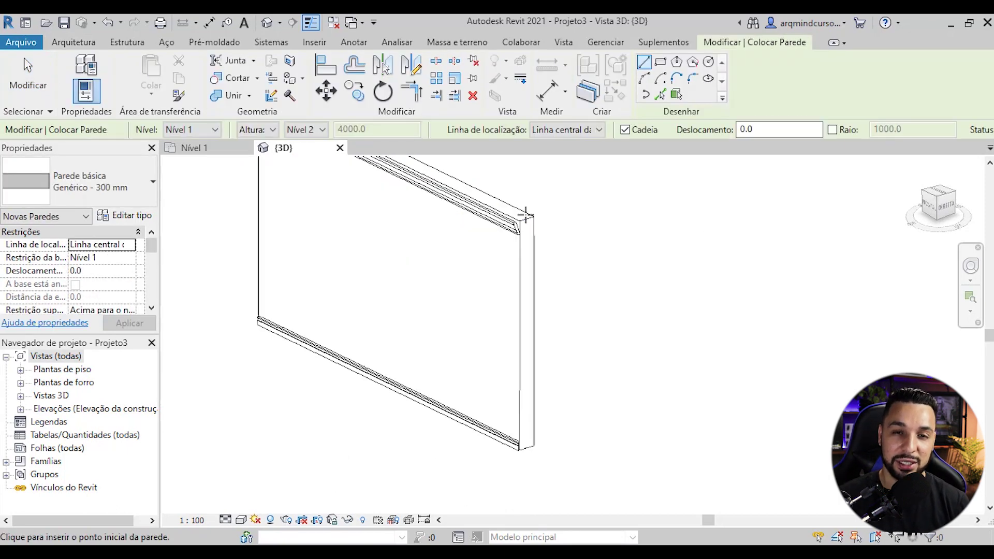
mouse_move(529, 251)
shift+middle_down()
mouse_move(391, 328)
mouse_move(523, 337)
shift+middle_up()
click(572, 357)
click(763, 398)
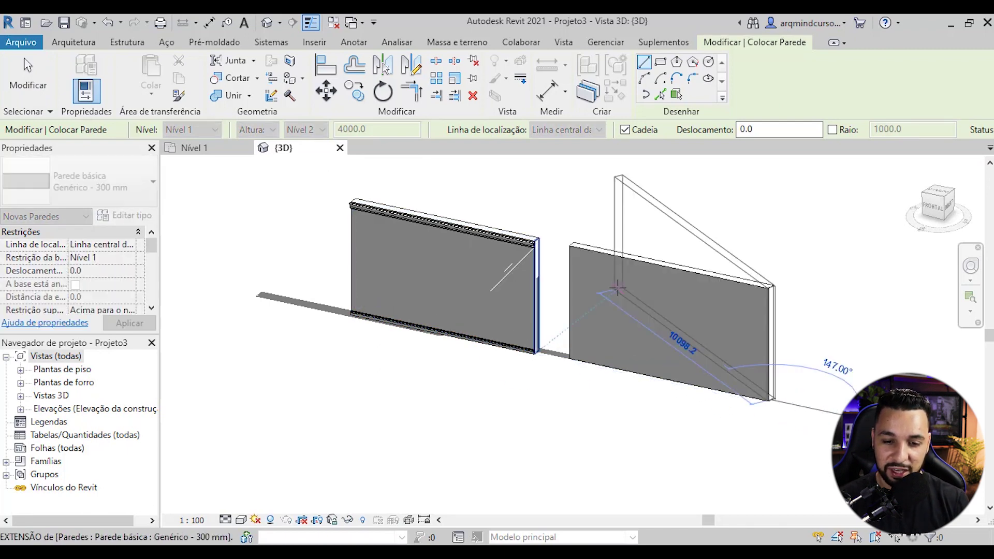
key(Escape)
key(Escape)
Compare the plain second wall with the one carrying the sweeps, and delete the plain wall.
scroll(553, 262, up, 3)
scroll(465, 241, up, 1)
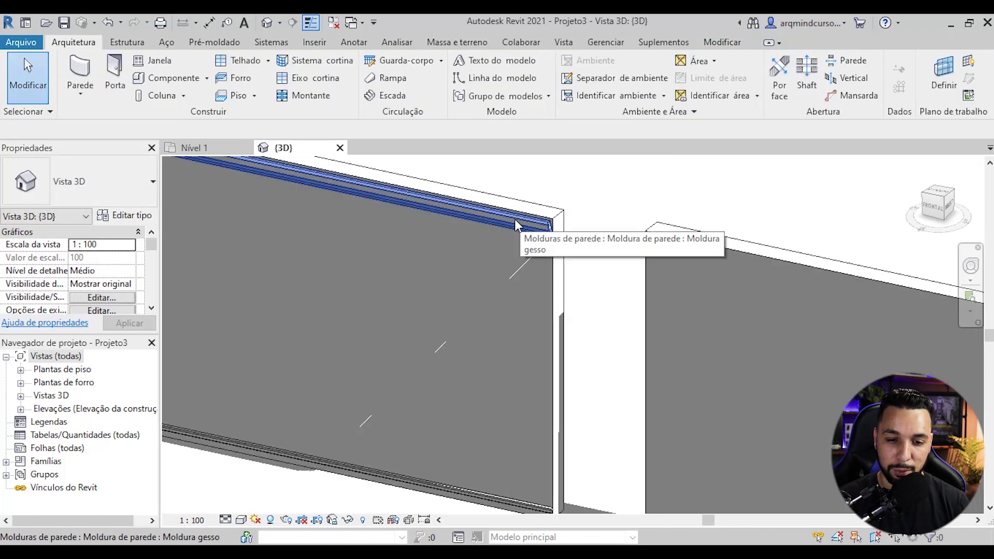
scroll(487, 445, down, 1)
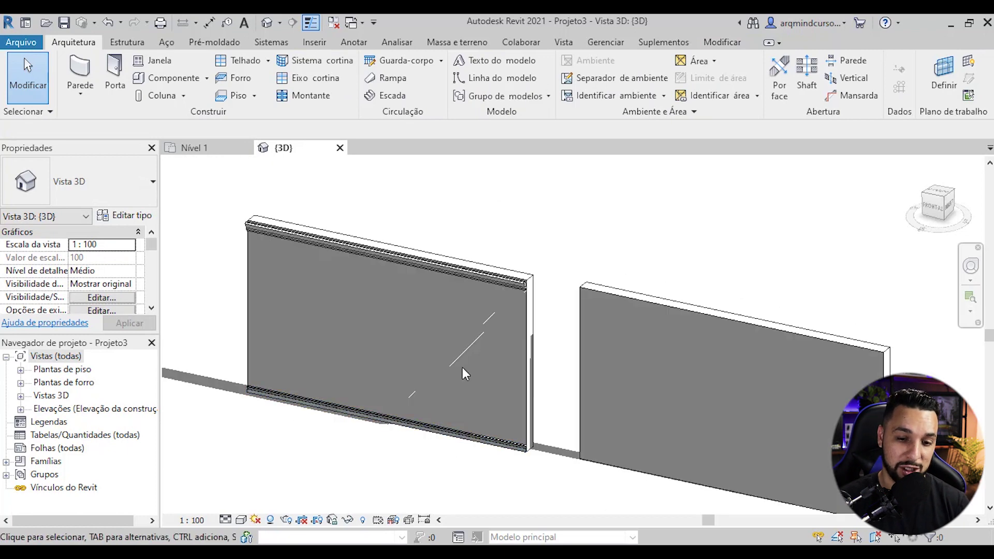
middle_drag(468, 376, 406, 373)
scroll(383, 378, down, 1)
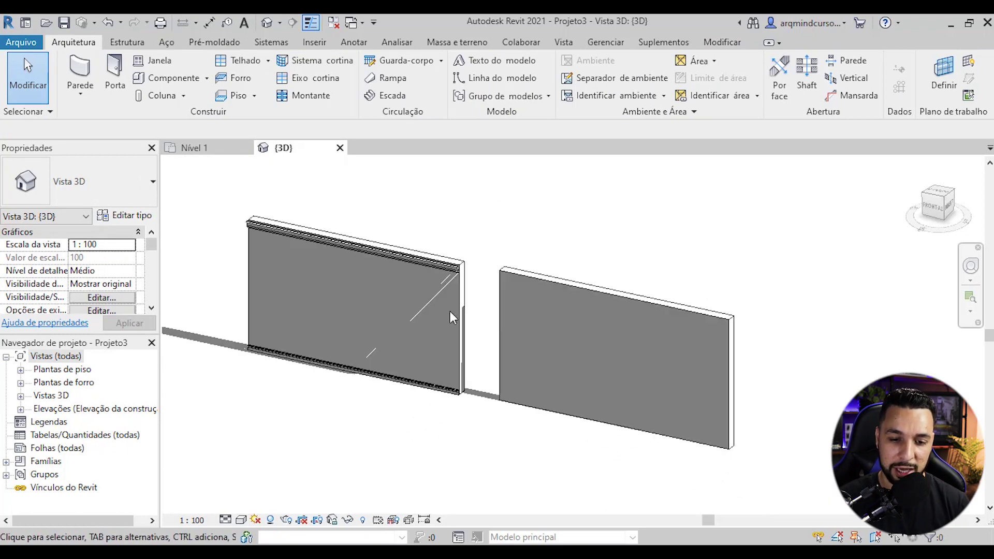
scroll(466, 306, up, 1)
click(514, 270)
key(Delete)
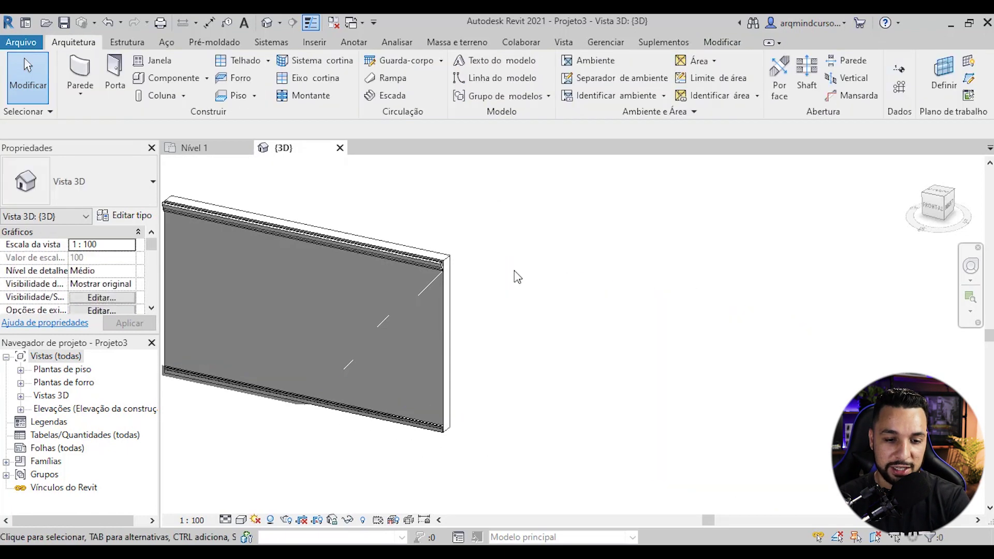
scroll(339, 281, down, 2)
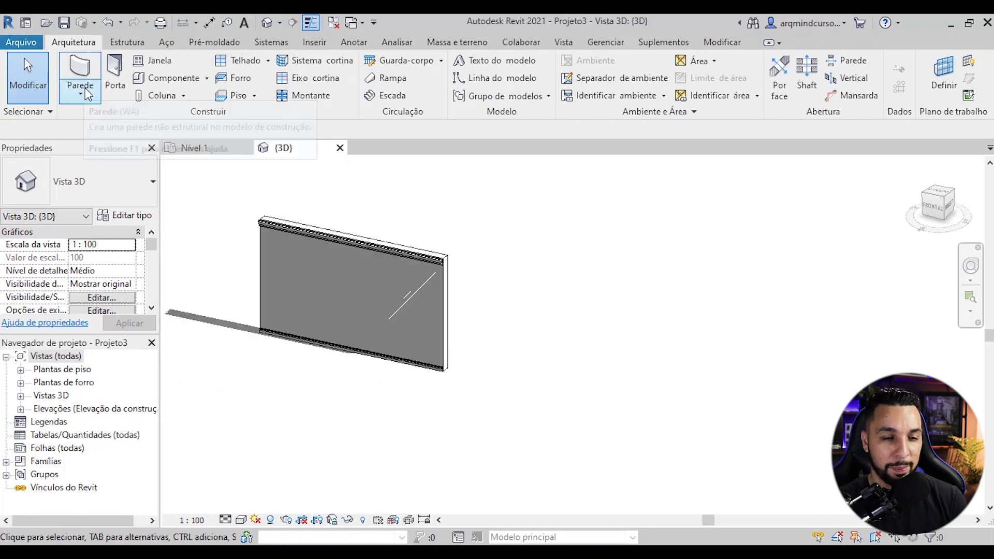
Start a new wall from Genérico - 200 mm and duplicate its type as "Parede com Moldura e rodapé".
click(87, 63)
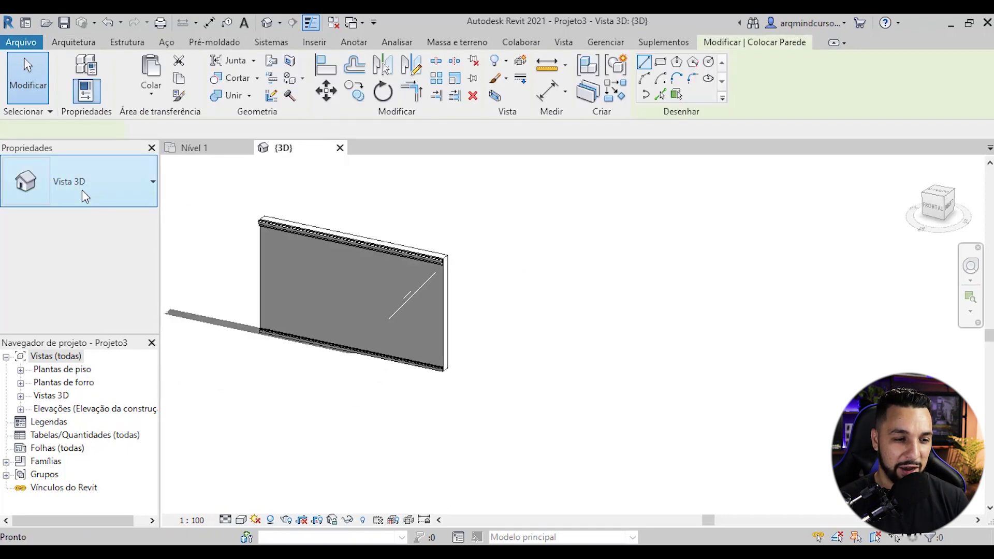
click(115, 183)
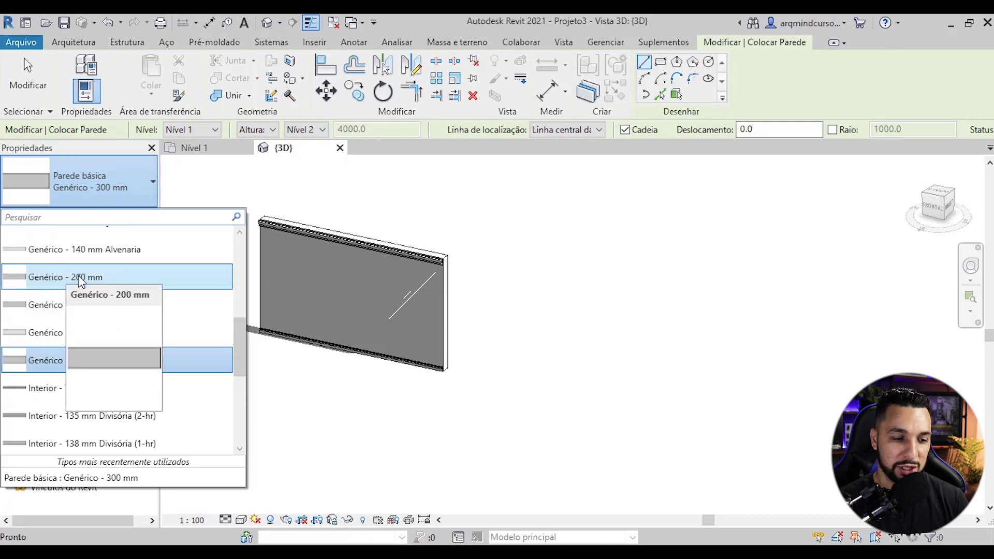
click(77, 280)
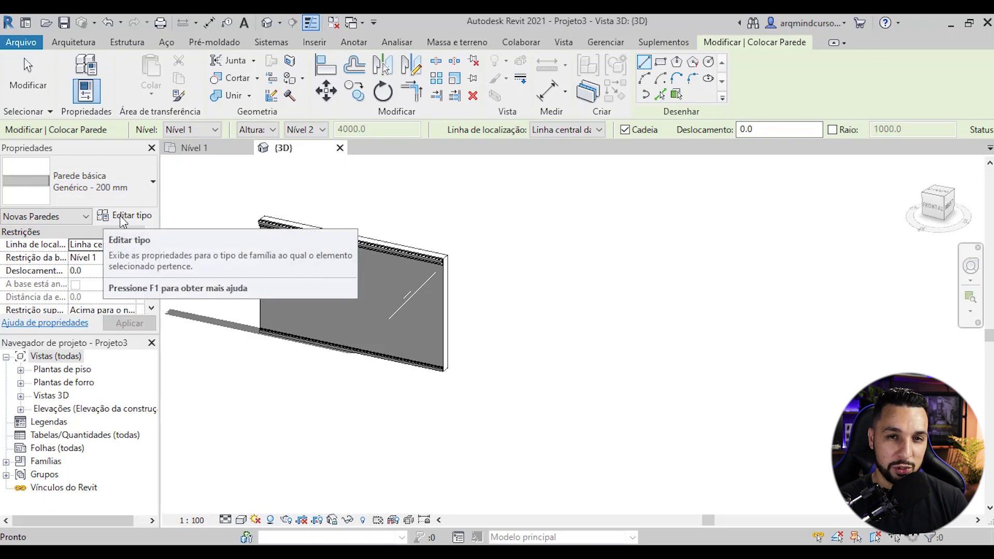
click(102, 217)
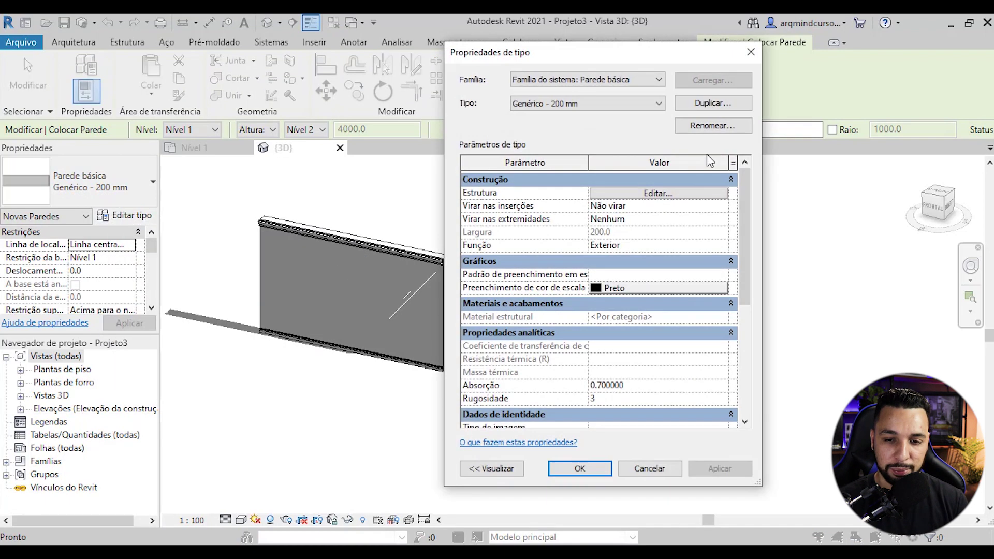
click(710, 104)
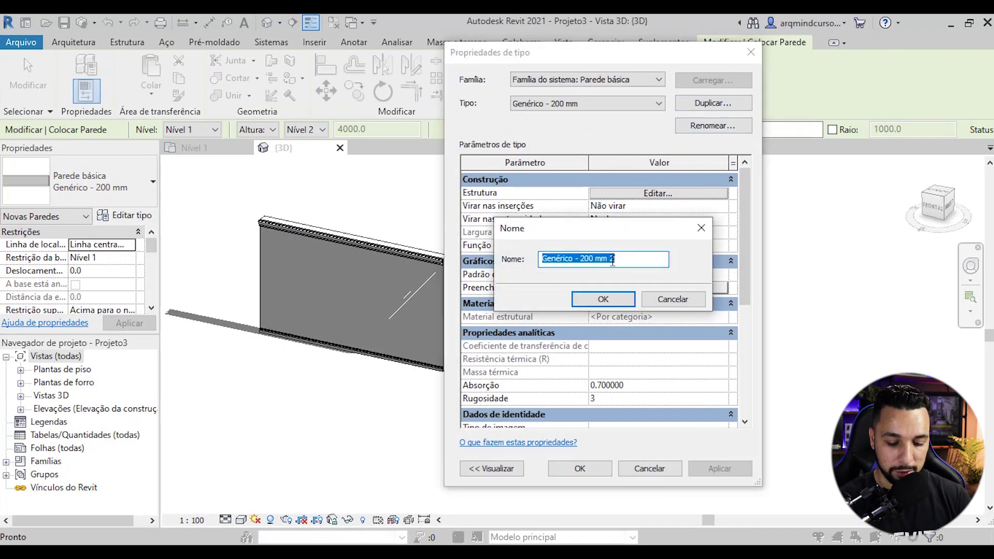
text(Parede com Mol)
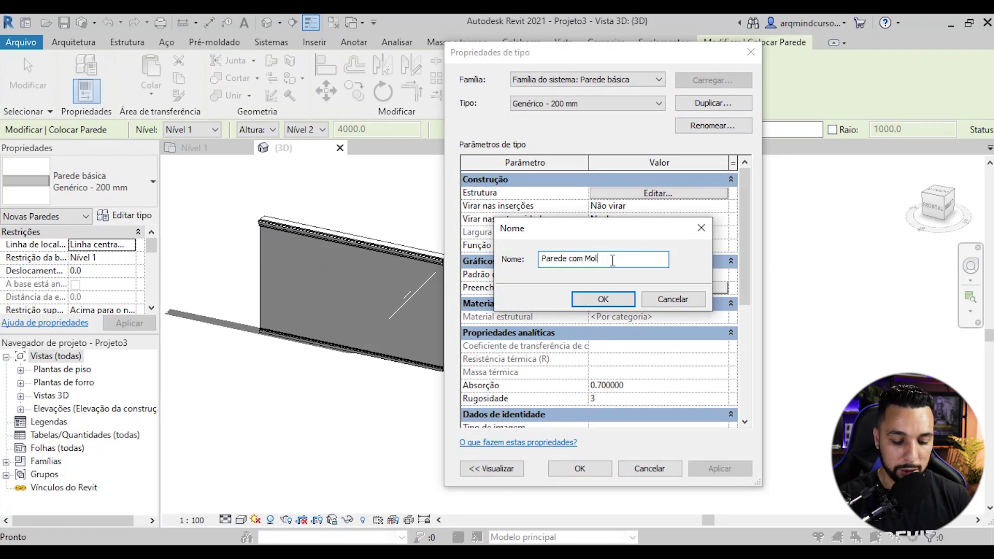
text(dura e rodapé)
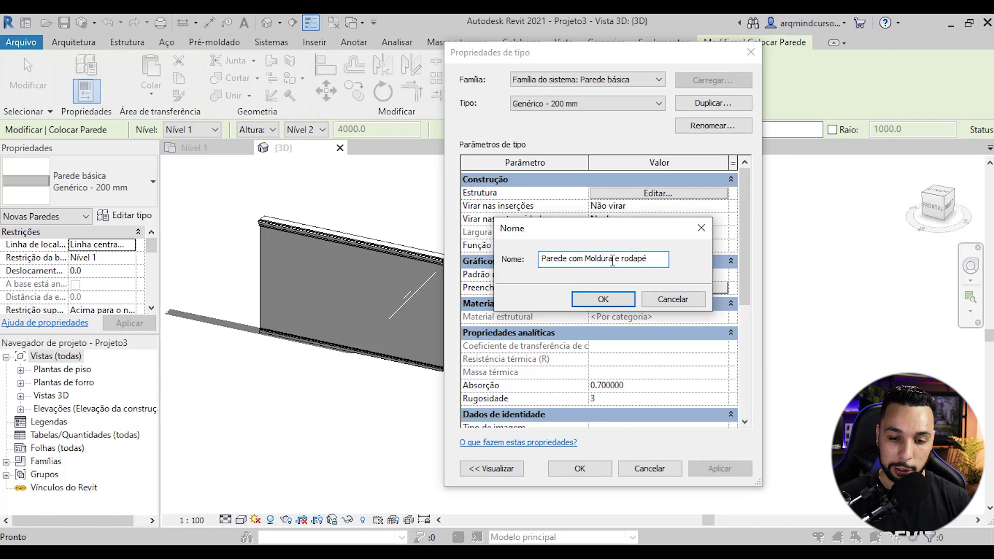
click(602, 299)
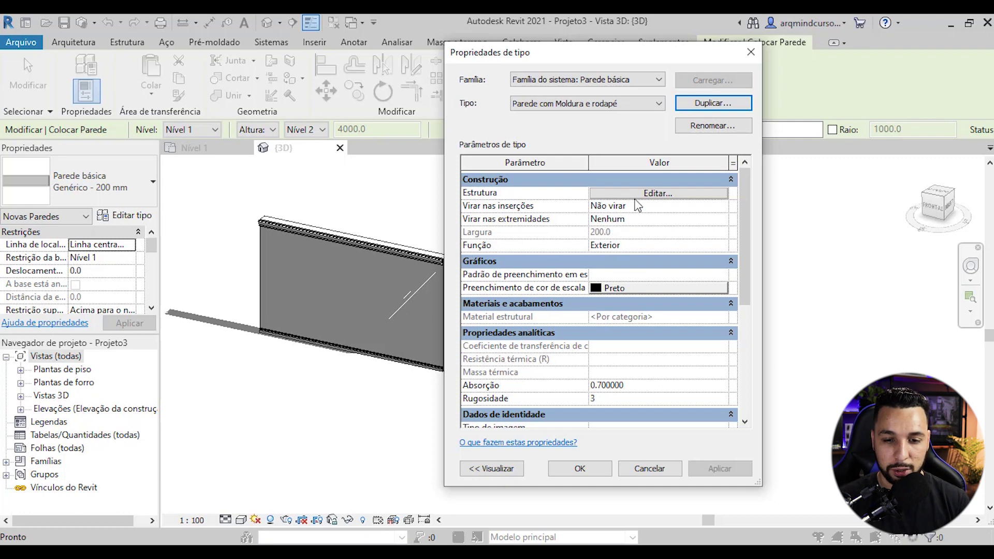
Open the new wall type's structure for editing and show its preview in the section view "Corte: Modificar atributos do tipo".
click(651, 194)
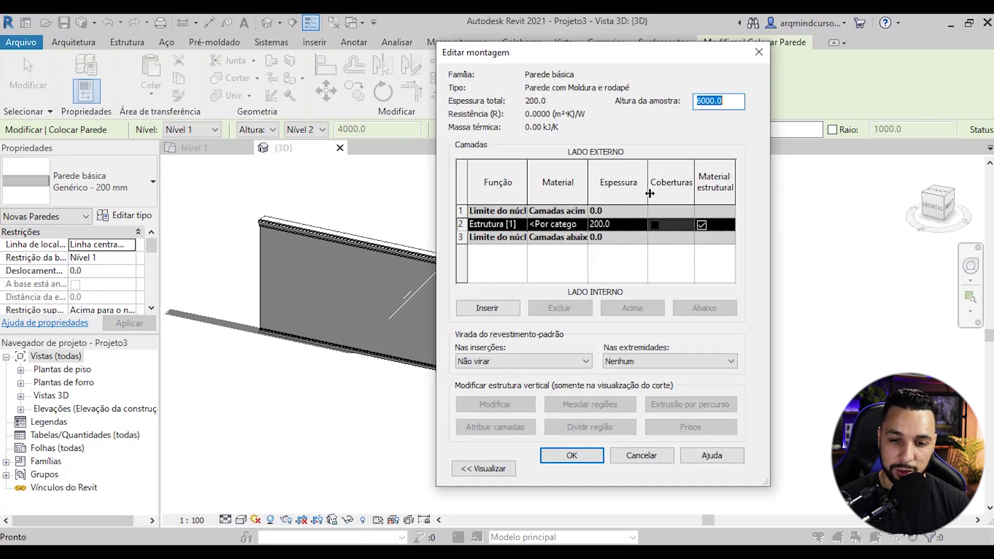
click(484, 468)
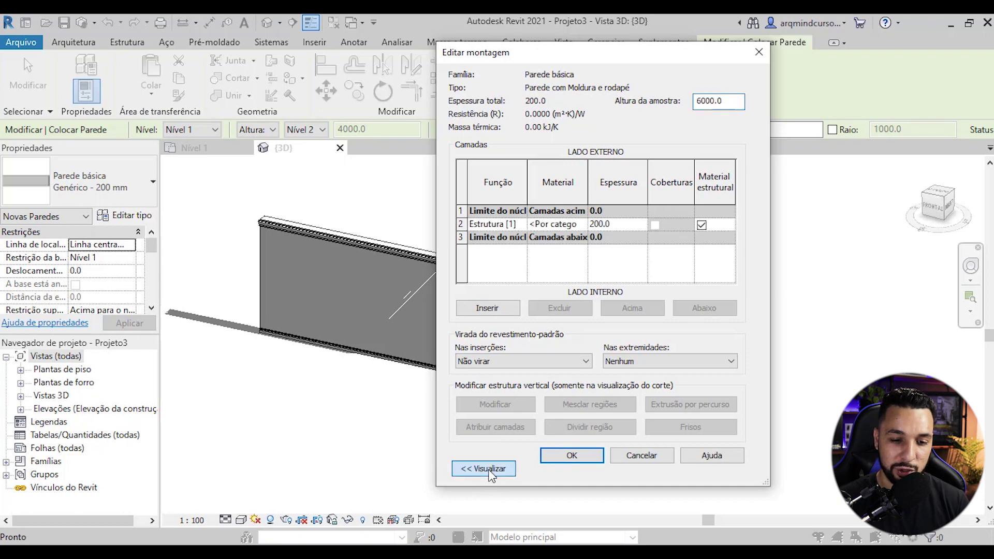
click(506, 472)
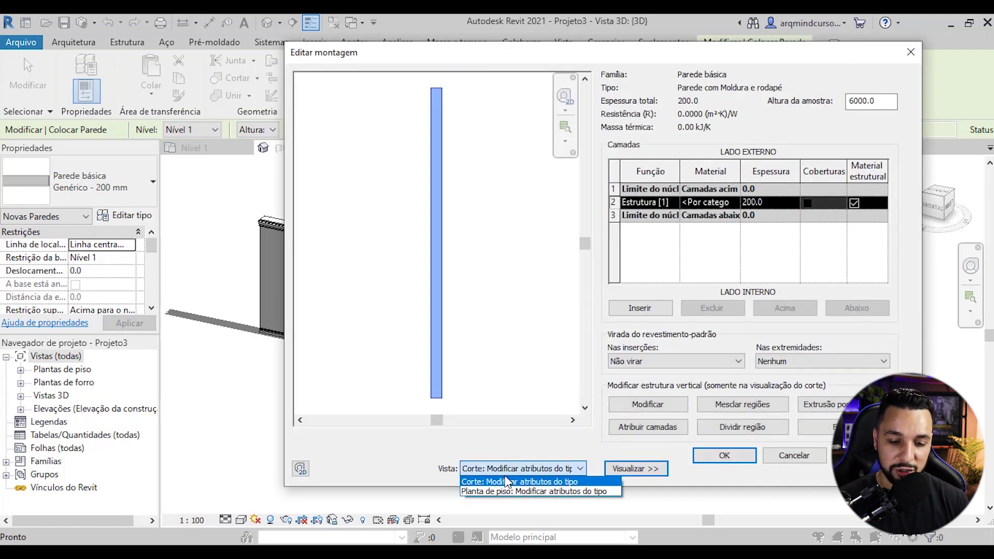
click(487, 471)
click(487, 472)
click(493, 491)
click(502, 471)
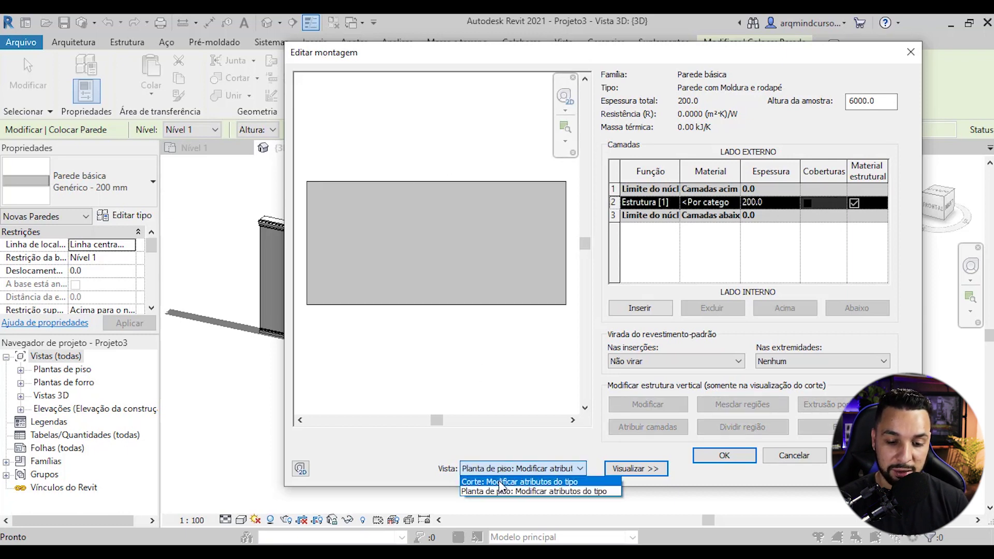
click(492, 481)
scroll(469, 140, up, 1)
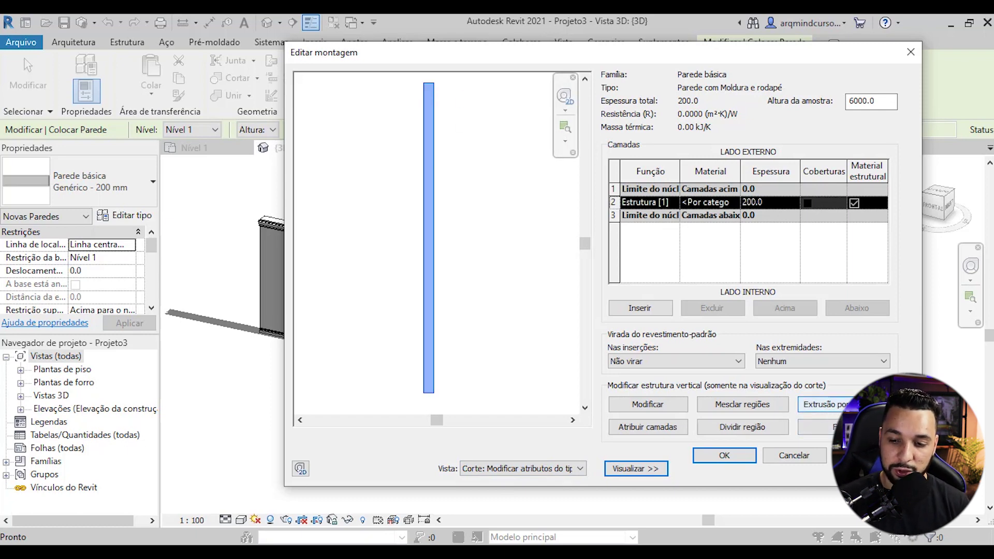
Open the wall type's sweep settings and load the Perfil Moldura family from the desktop.
click(818, 426)
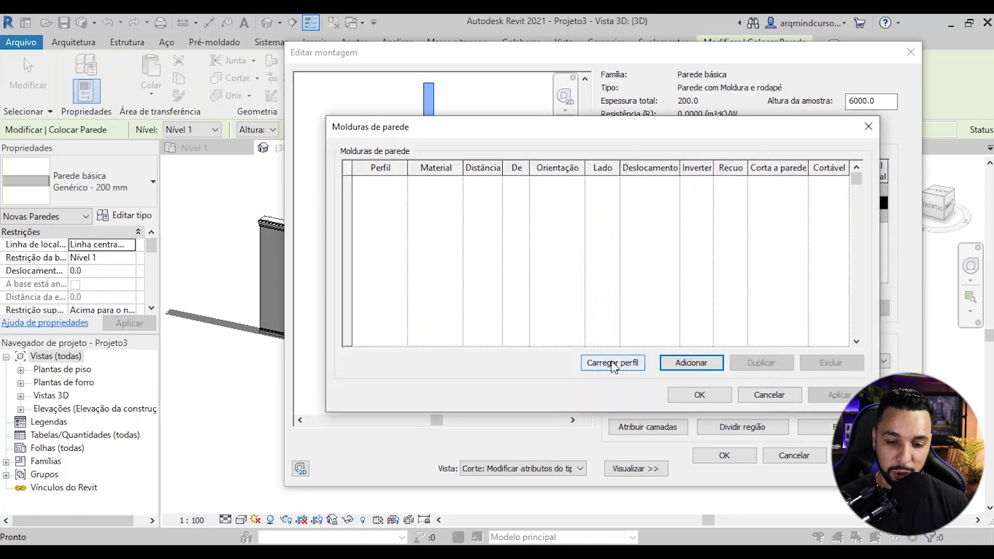
click(612, 363)
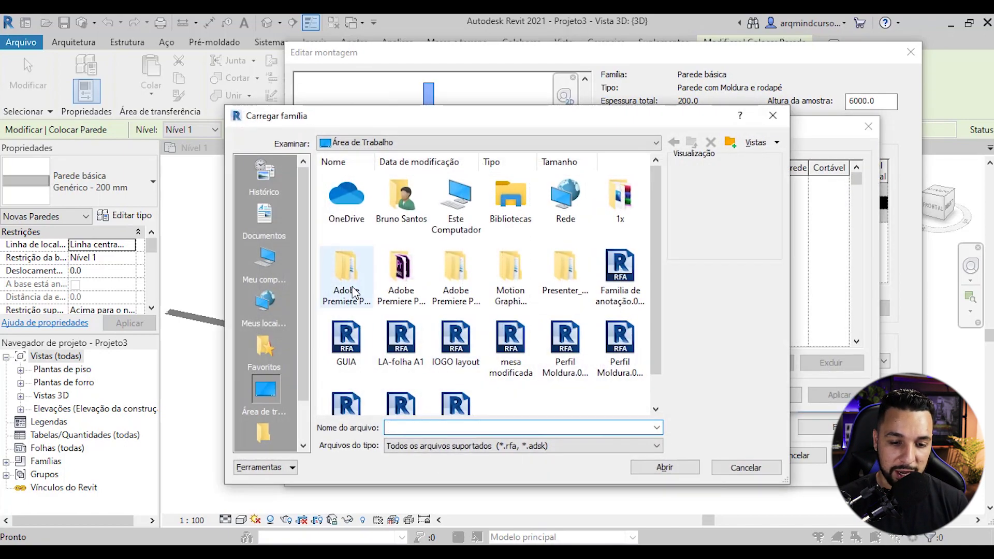
drag(655, 271, 651, 303)
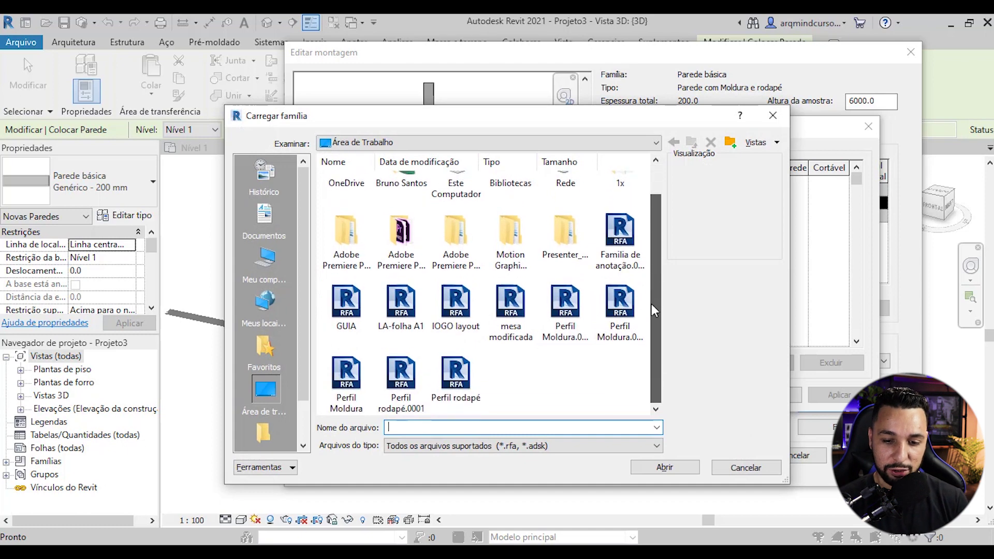
click(346, 376)
click(665, 467)
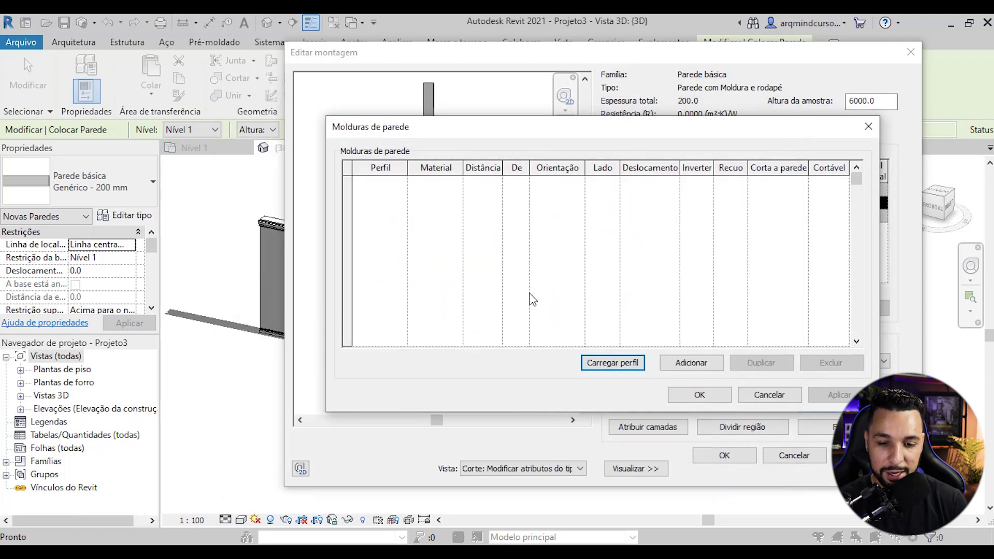
Add a wall sweep to the type and assign it the profile Perfil Moldura : Perfil Moldura.
click(688, 361)
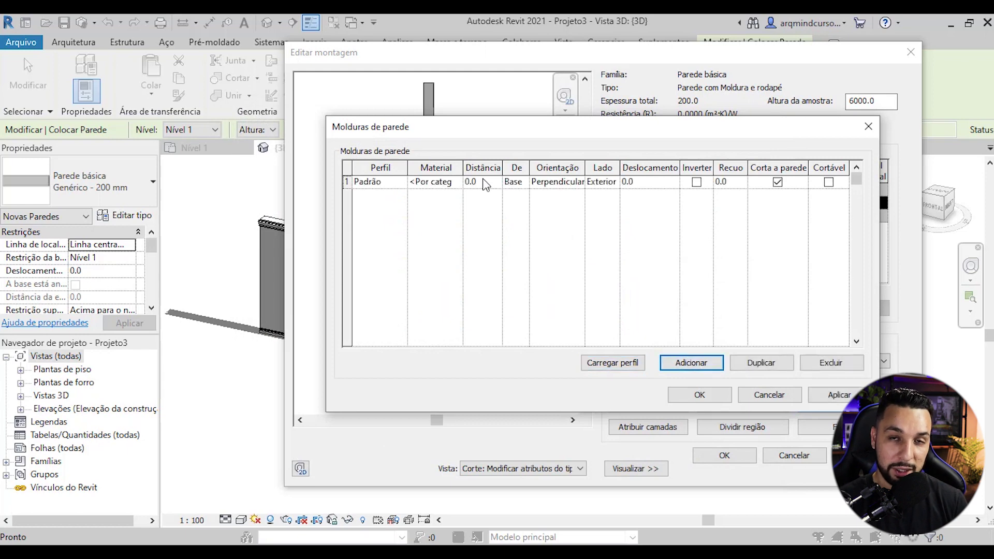
click(394, 182)
click(401, 182)
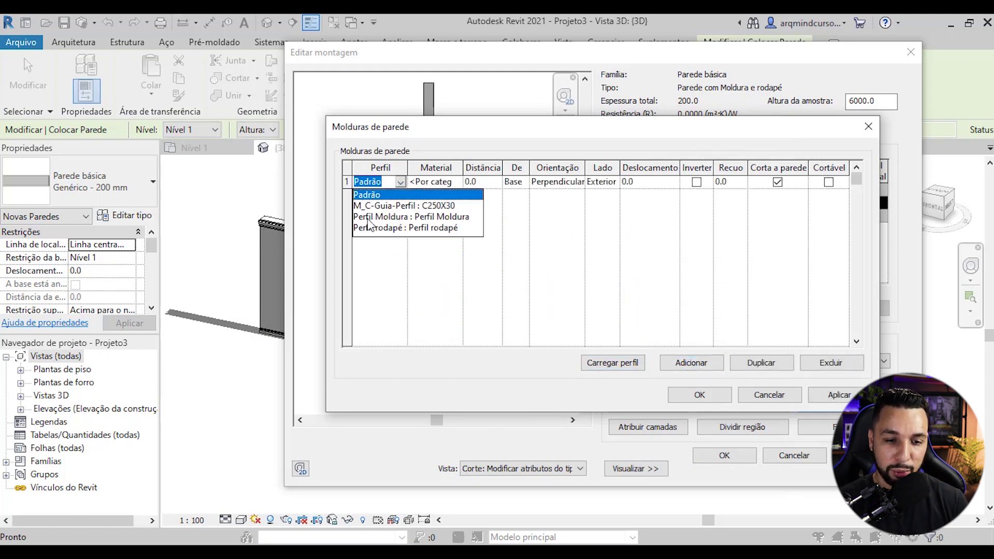
click(429, 217)
Search the materials for "gesso" and assign Gesso to the moulding sweep.
click(445, 182)
click(457, 182)
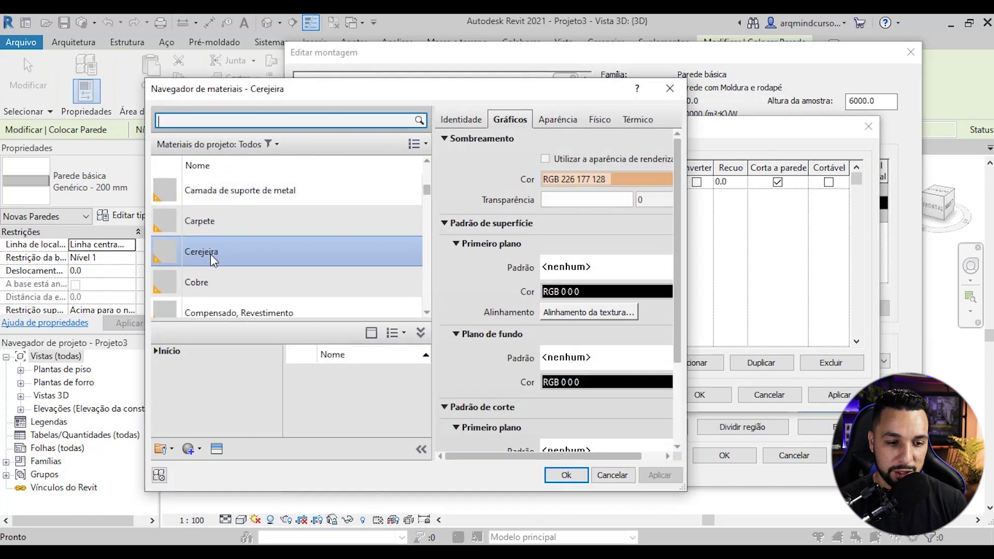
scroll(206, 255, up, 1)
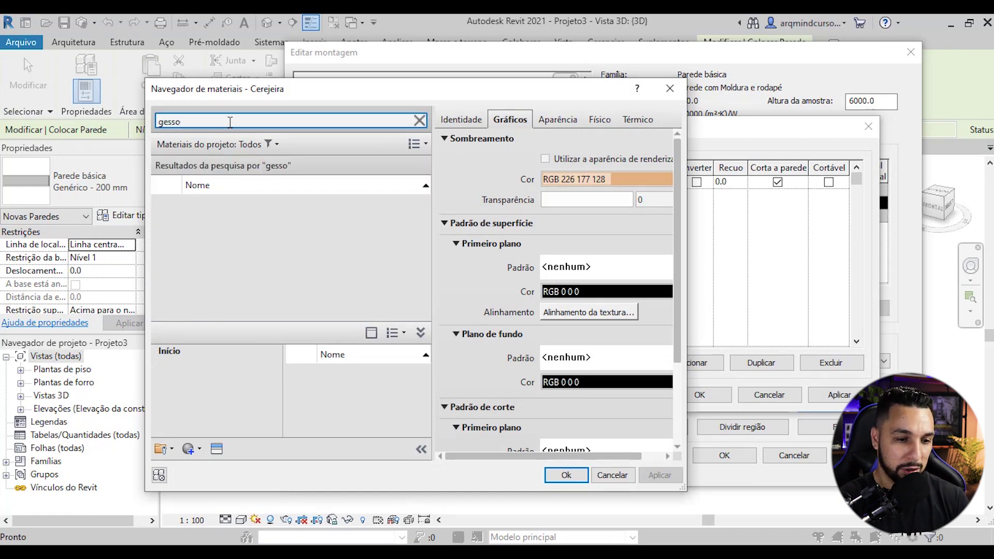
click(227, 217)
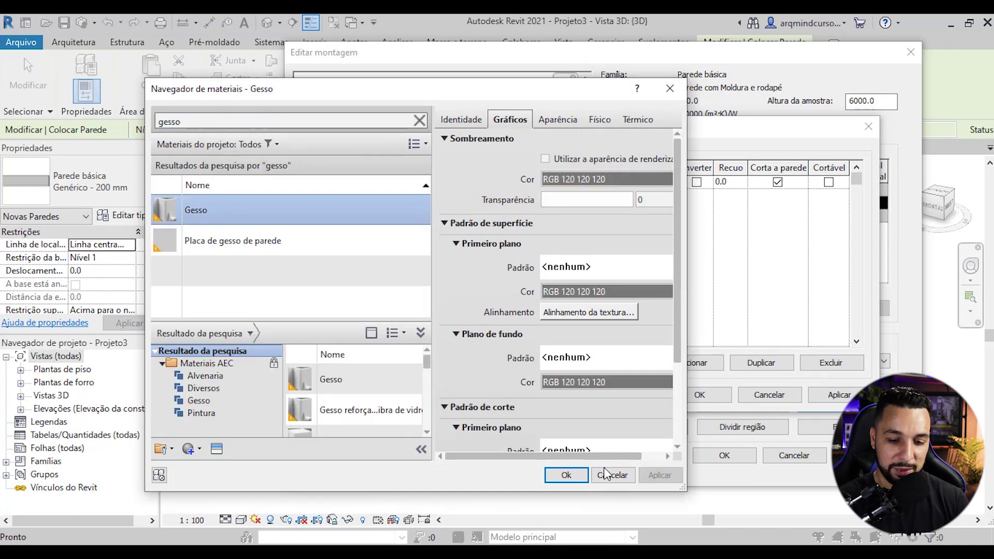
click(566, 475)
Measure the moulding sweep's distance from Topo and widen the De column.
click(525, 182)
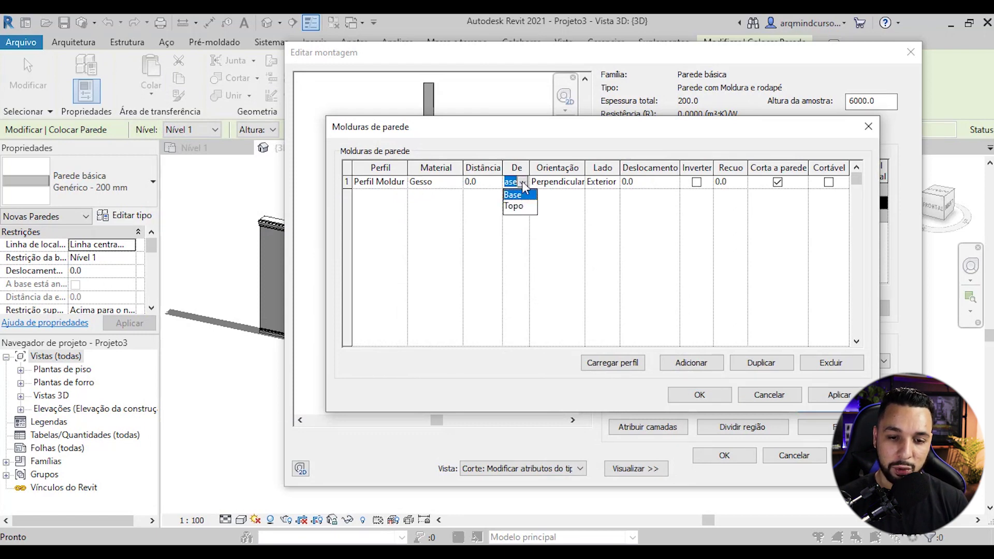
click(516, 192)
click(522, 182)
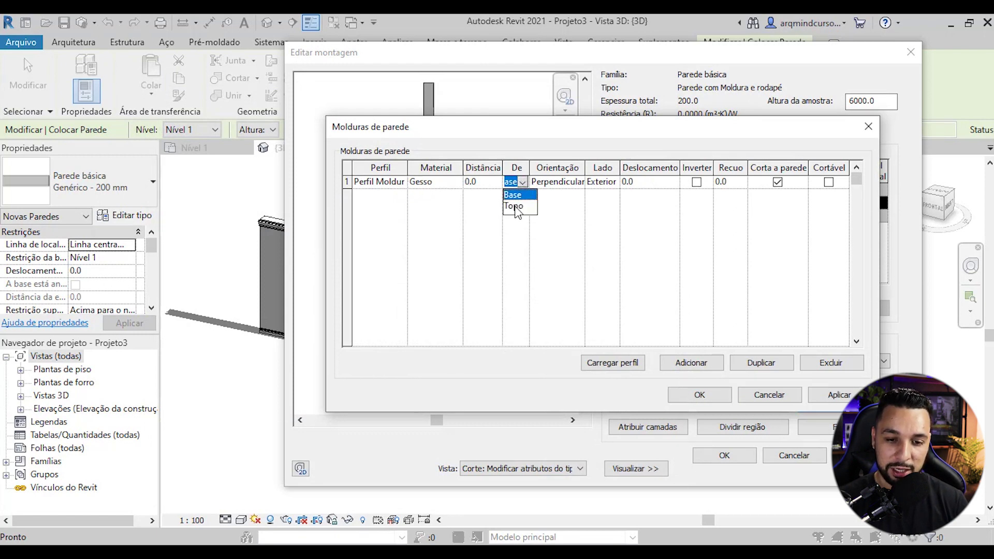
click(516, 206)
drag(530, 167, 558, 167)
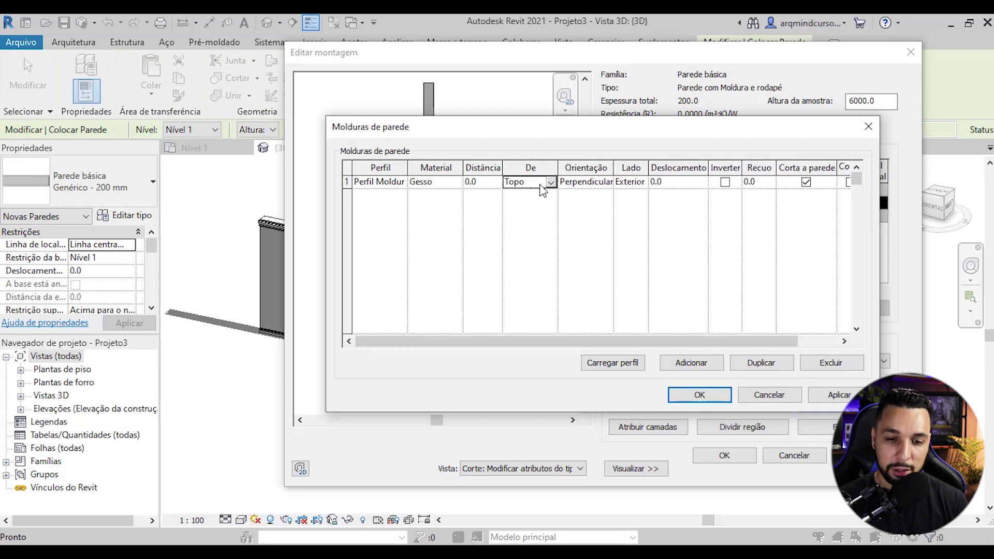
Confirm the moulding sweep with Topo as its reference and inspect both ends of the wall in the section preview.
click(550, 182)
click(525, 207)
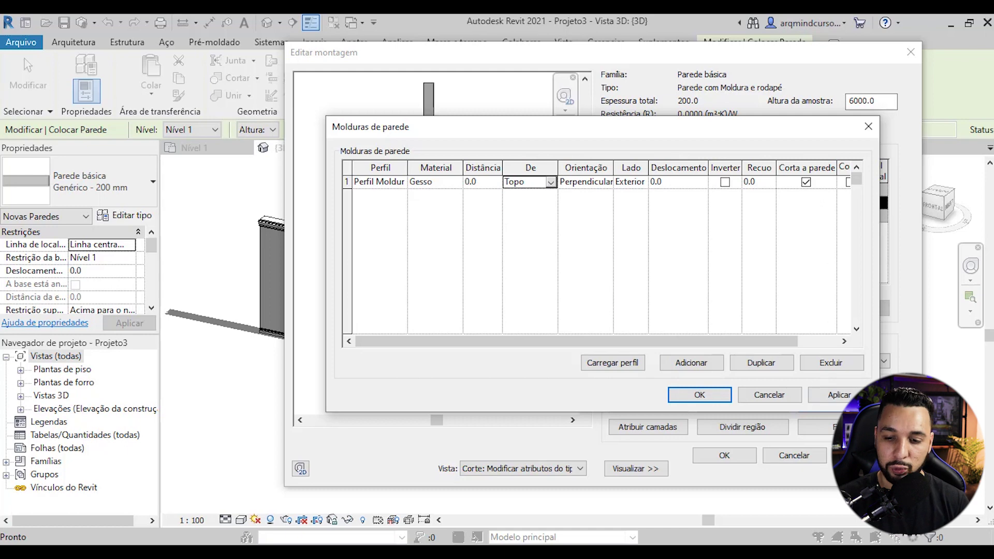
click(682, 396)
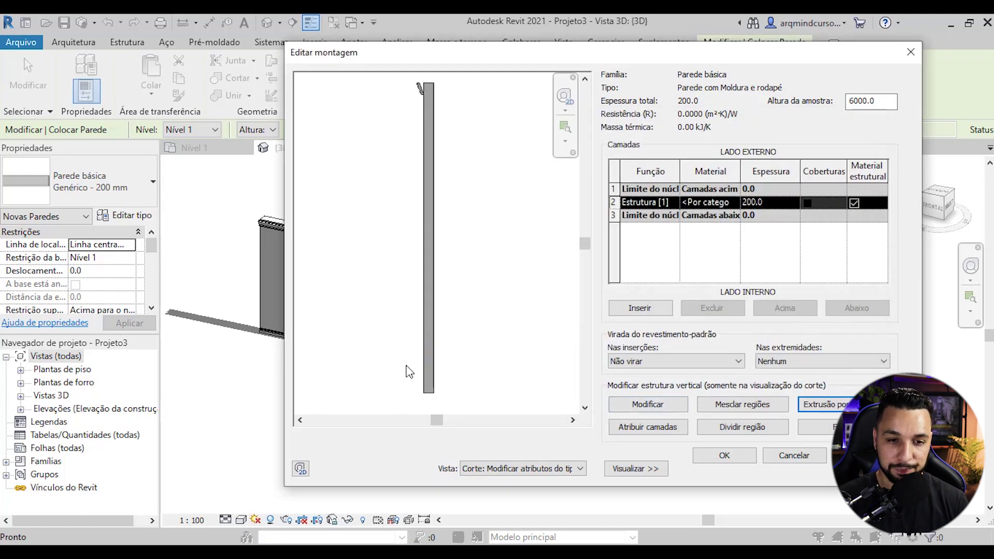
middle_drag(414, 84, 426, 163)
scroll(426, 162, up, 6)
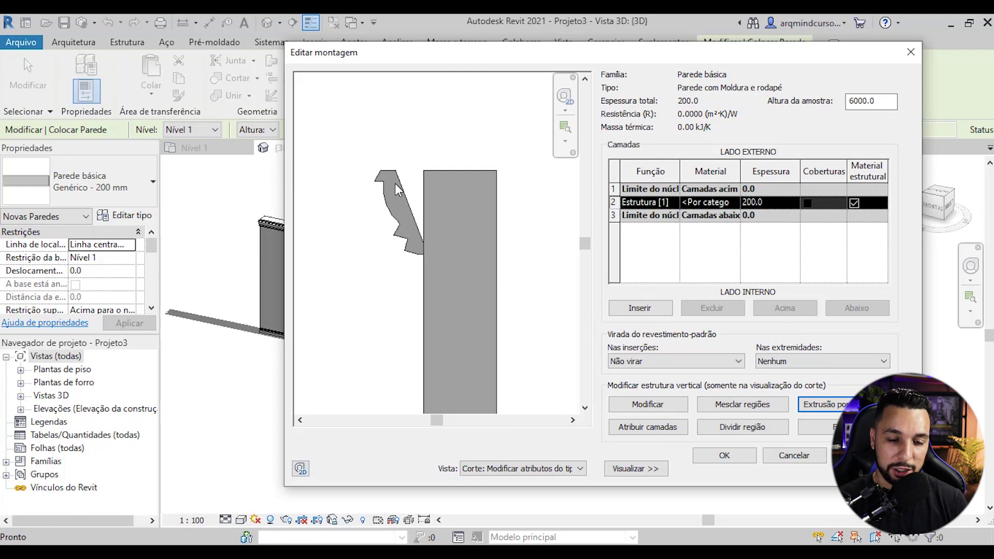
scroll(396, 185, down, 3)
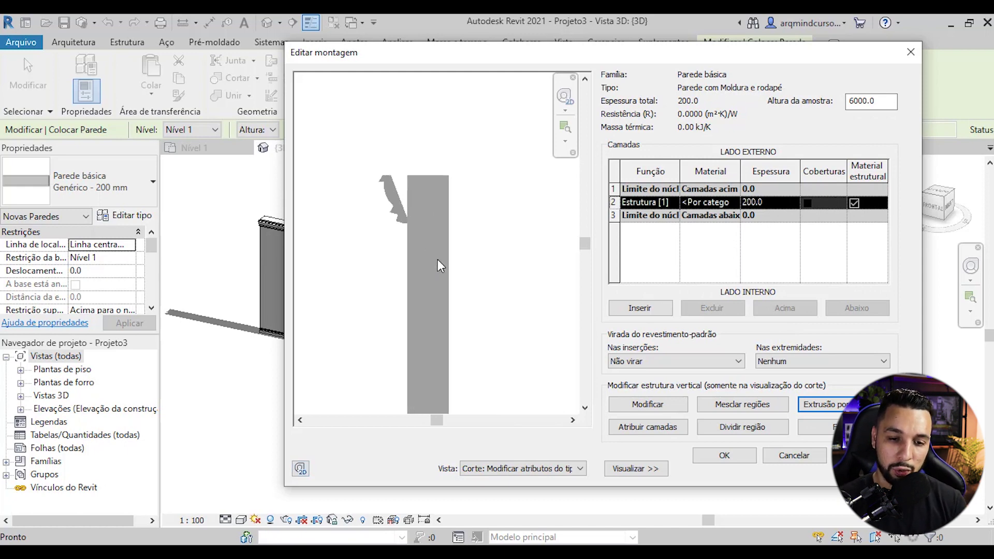
scroll(437, 259, down, 3)
middle_drag(439, 270, 464, 208)
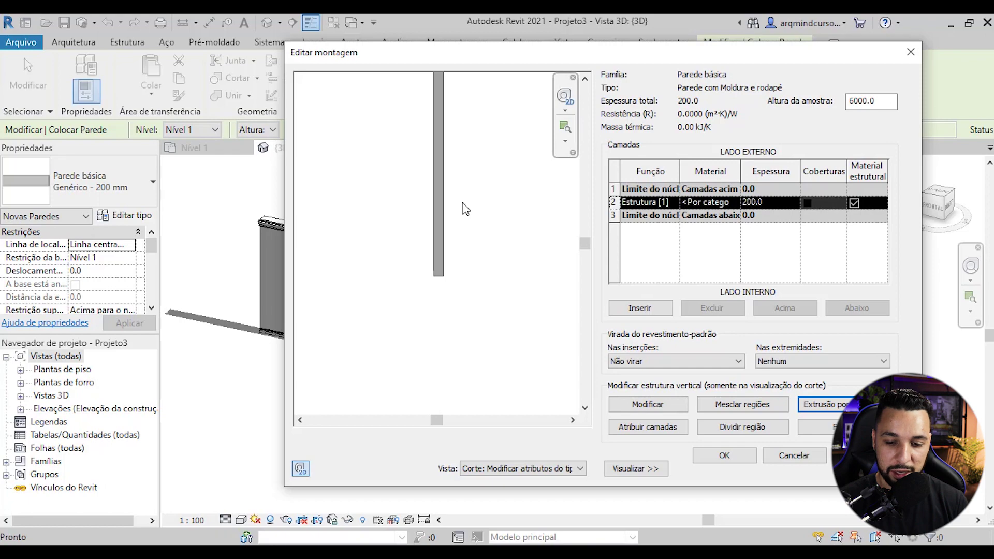
Reopen the wall type's sweep settings and load the Perfil rodapé family from the desktop.
click(823, 406)
click(610, 364)
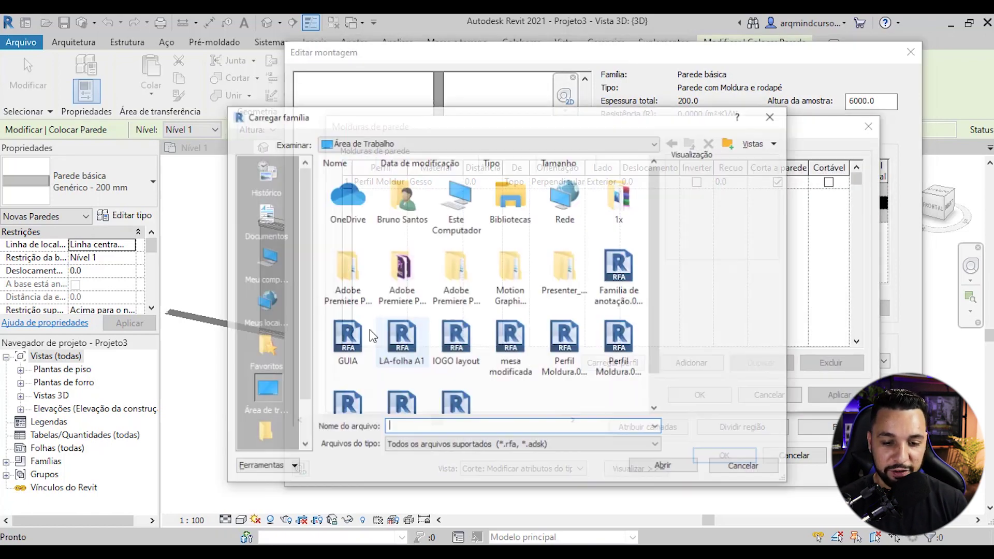
scroll(404, 346, down, 1)
click(460, 383)
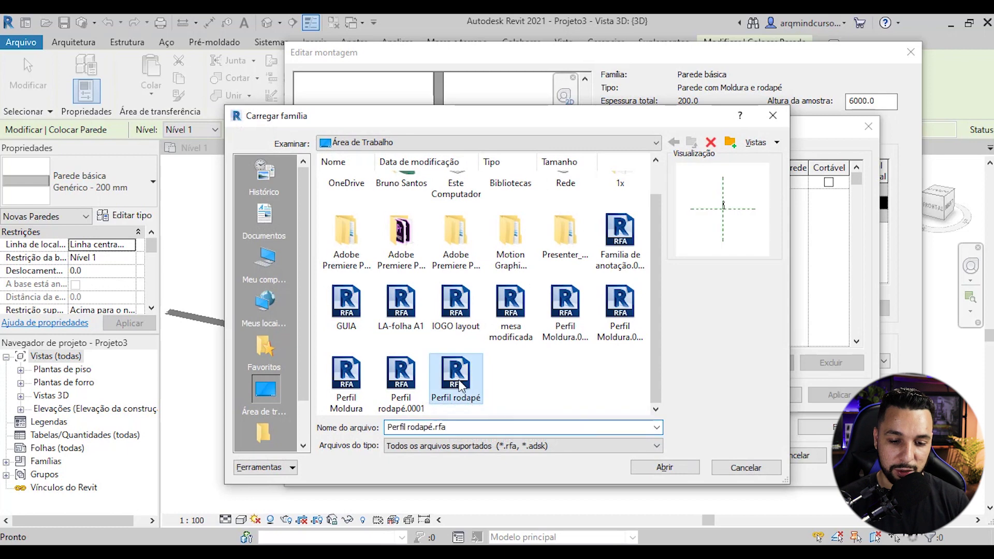
click(666, 467)
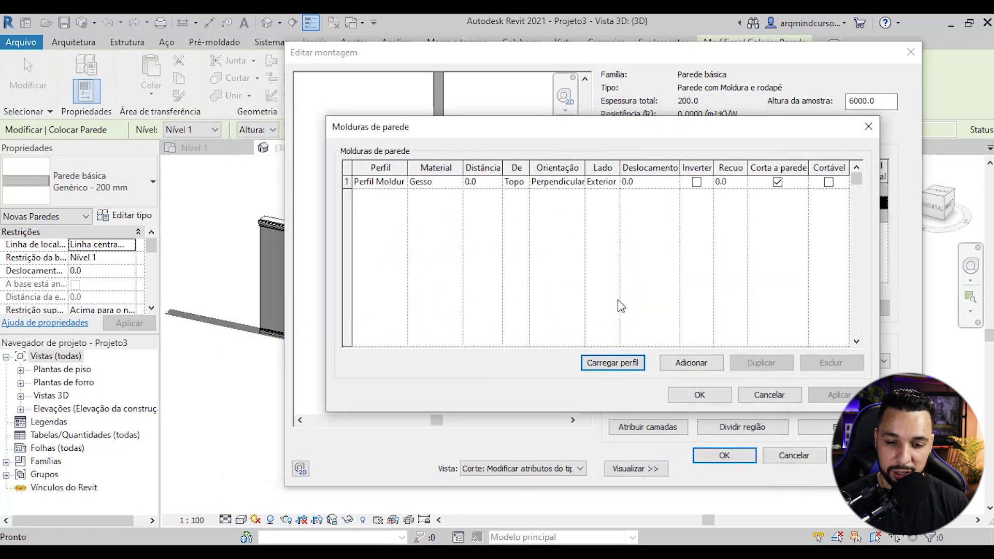
Add a second wall sweep measured from Base and assign it the profile Perfil rodapé : Perfil rodapé.
click(692, 363)
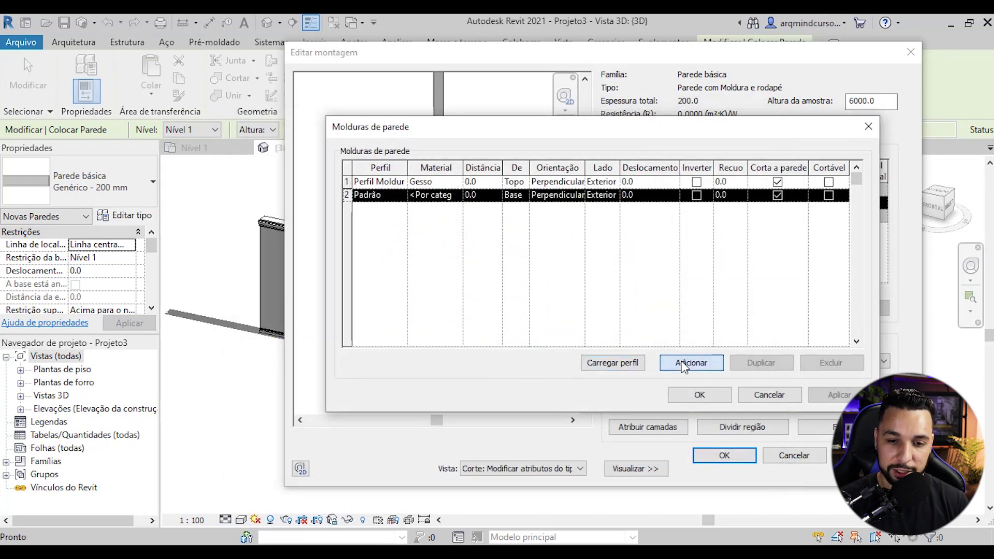
click(524, 197)
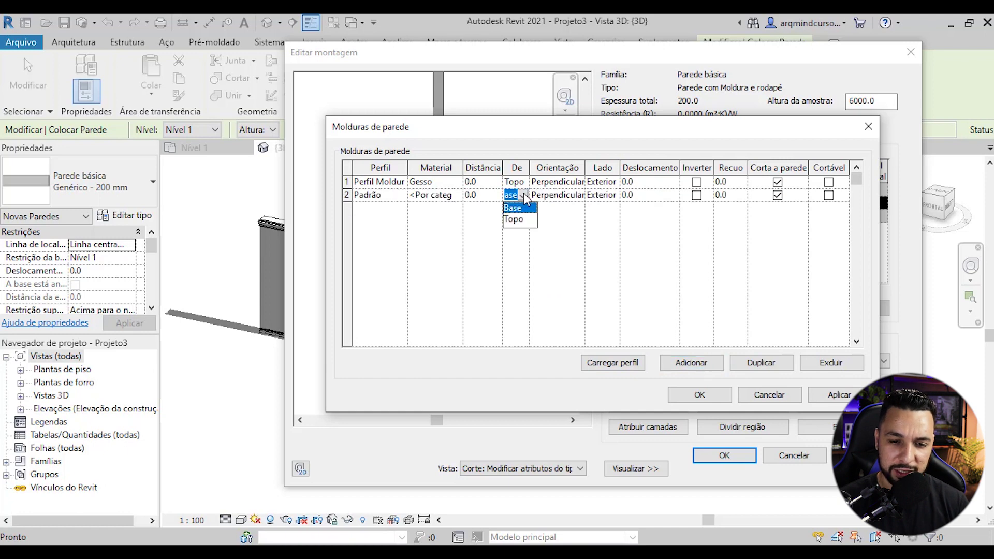
click(514, 208)
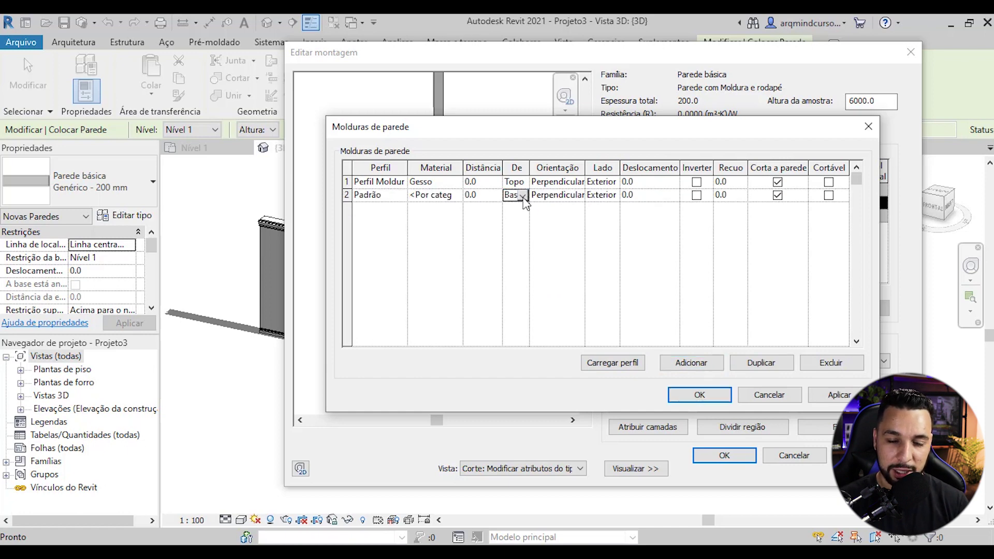
click(404, 196)
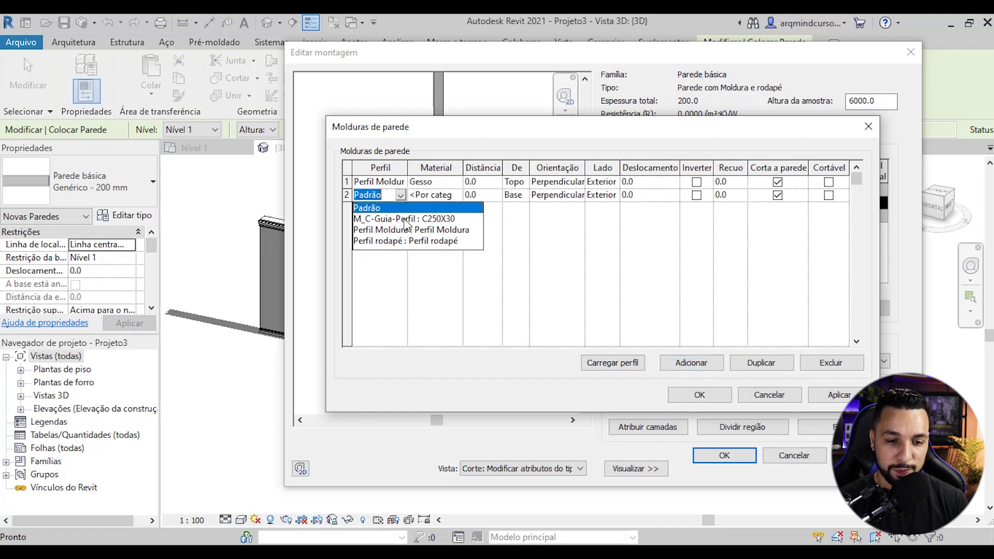
click(394, 241)
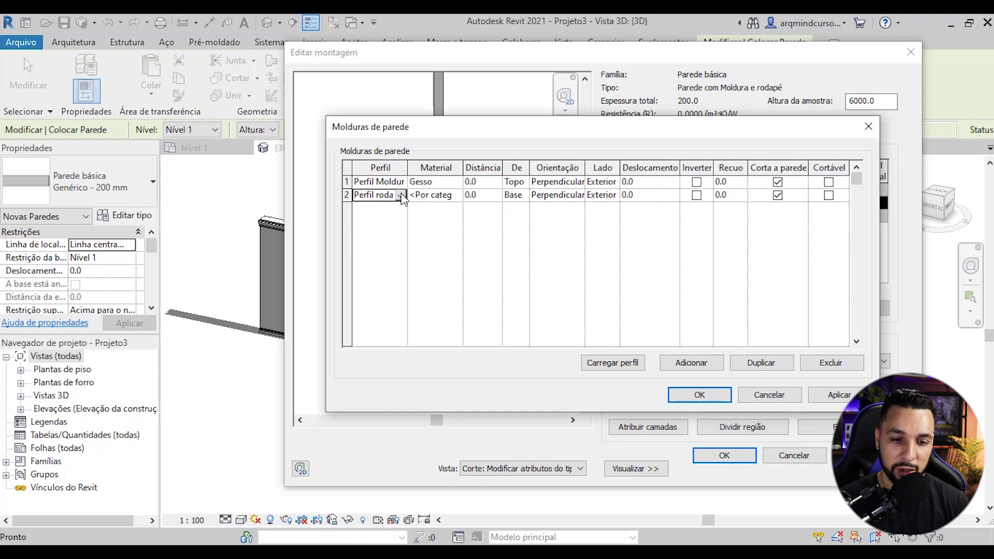
Search the materials for "cere", assign Cerejeira to the baseboard sweep and apply the sweep settings.
click(455, 198)
click(456, 196)
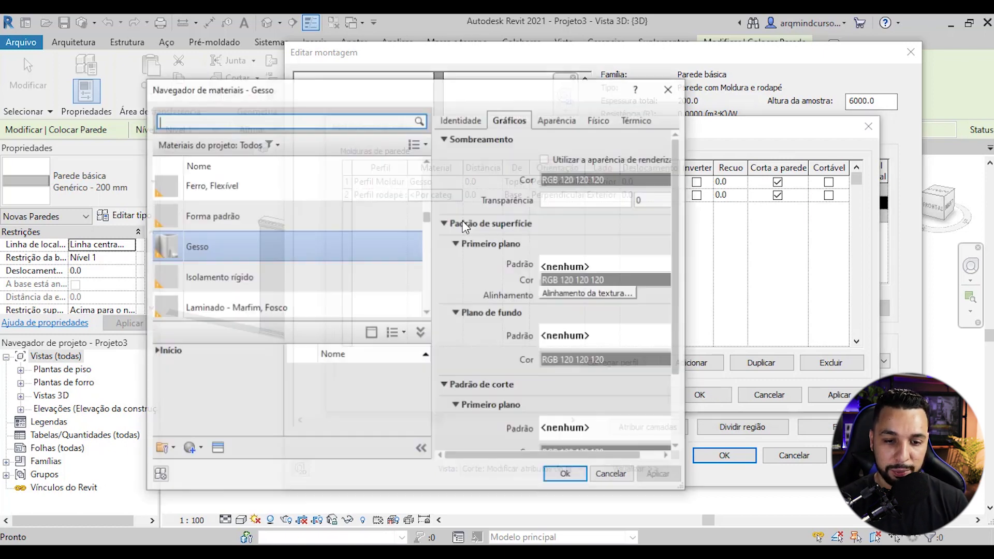
scroll(231, 232, up, 3)
text(cere)
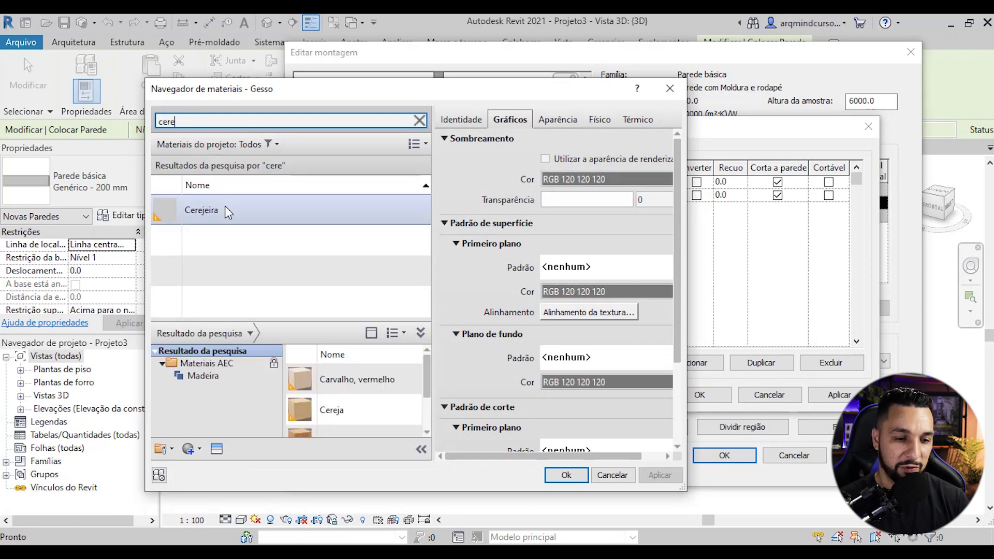
click(225, 209)
click(566, 474)
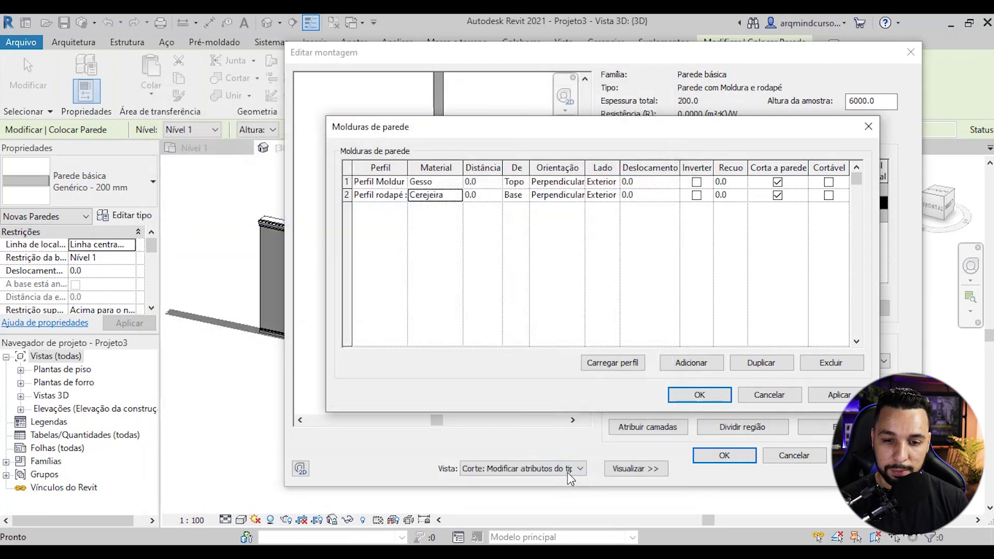
click(817, 397)
click(679, 393)
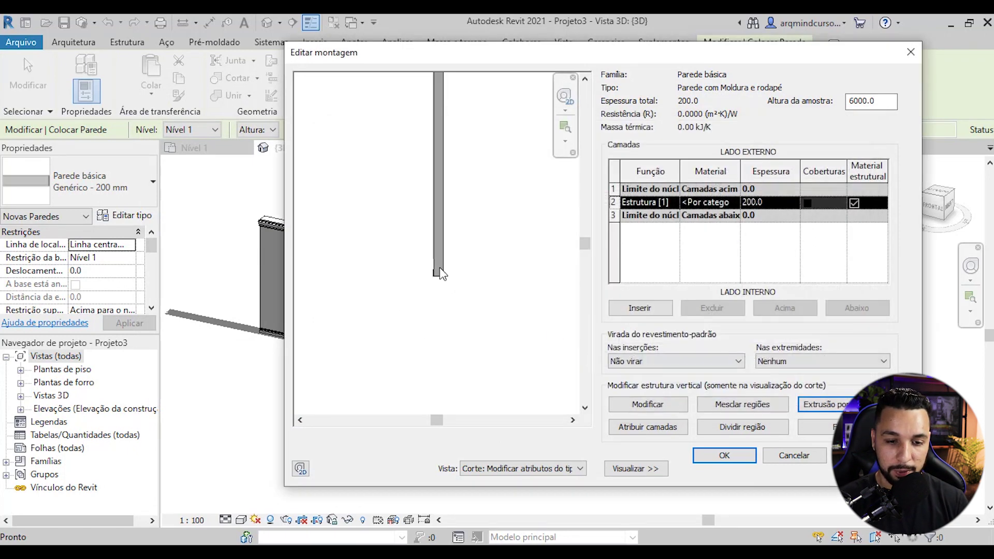
Inspect the baseboard profile at the wall's base in the section preview and accept the wall type changes.
scroll(442, 282, up, 3)
scroll(433, 233, up, 2)
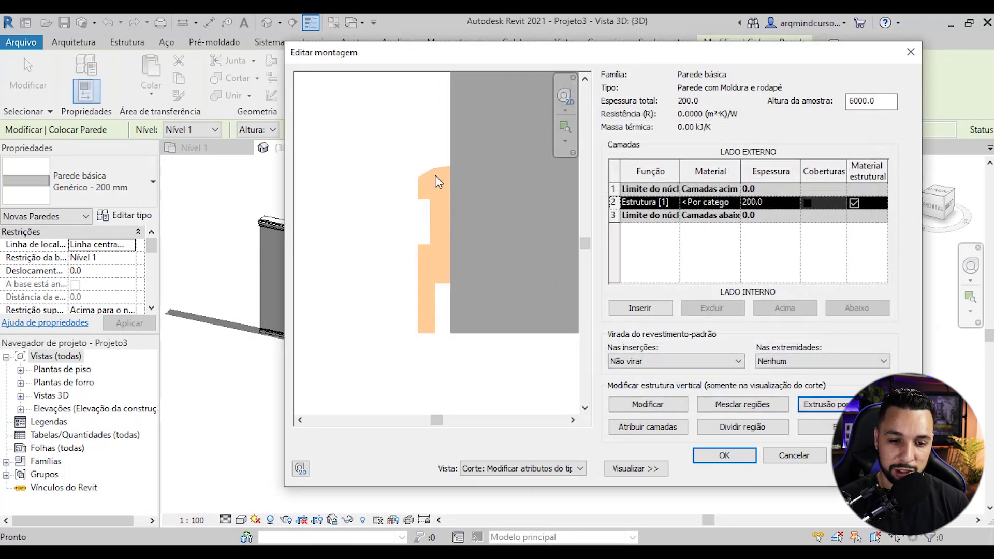
scroll(420, 300, down, 4)
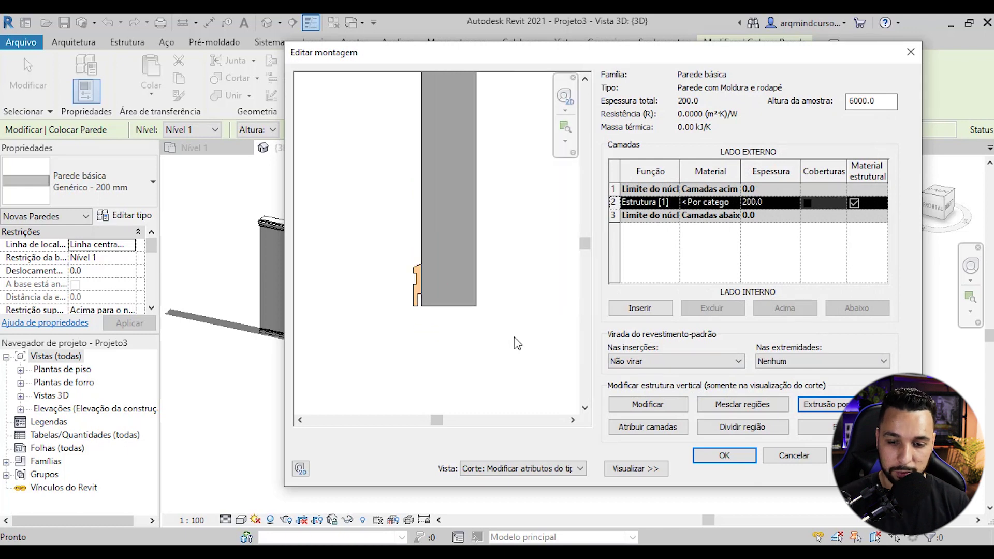
click(720, 456)
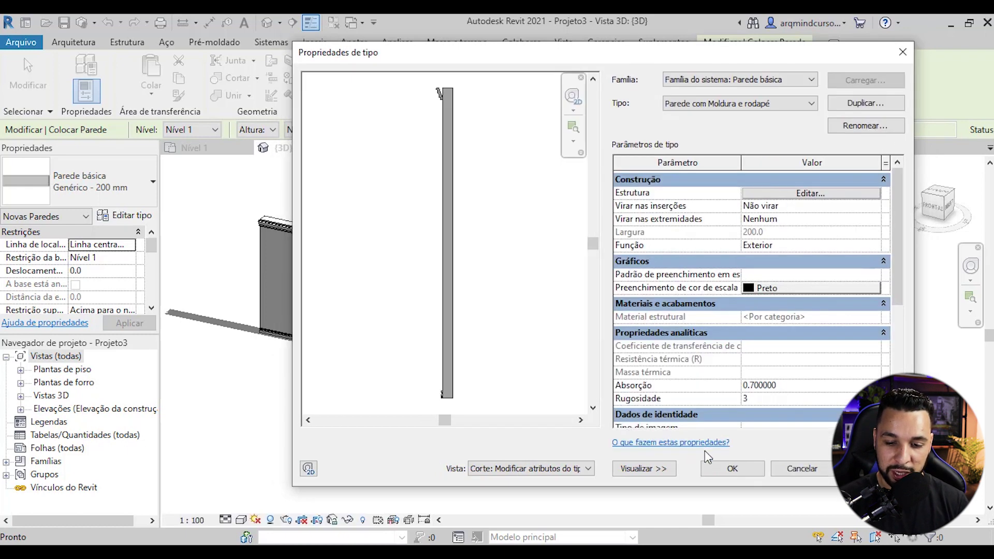
click(733, 469)
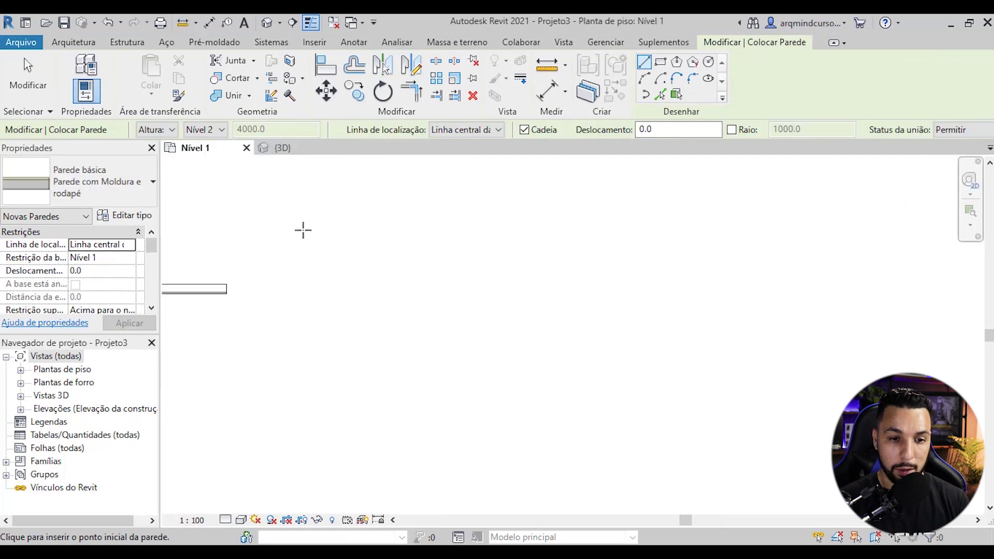
Draw three connected walls of the new type on Nível 1 as a U open on one side, the last about 6600 mm long.
scroll(333, 232, down, 4)
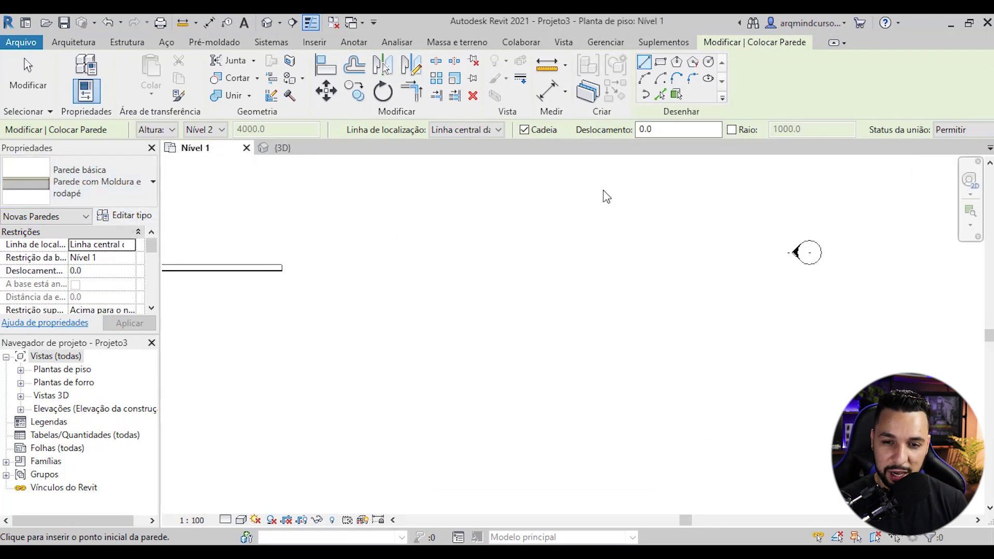
click(479, 267)
click(609, 268)
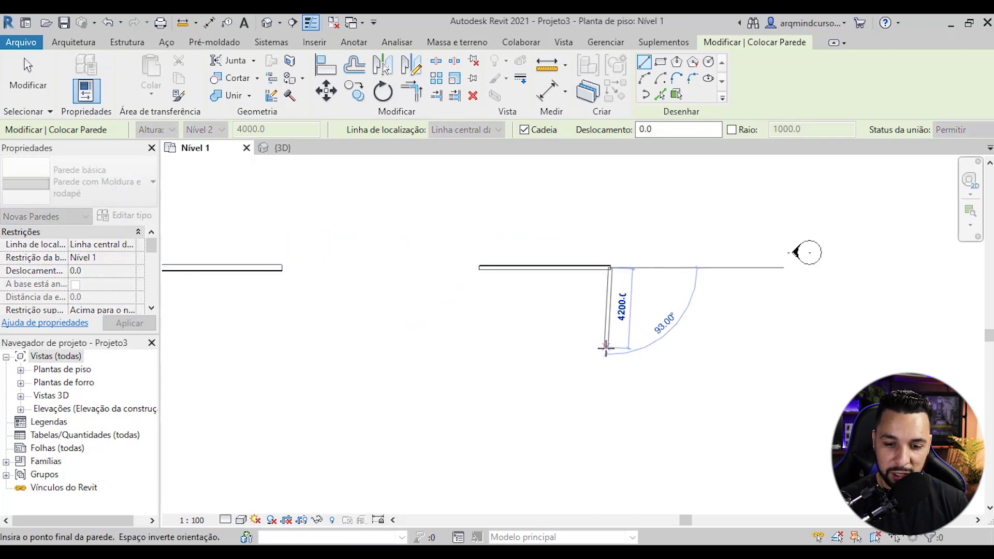
click(610, 347)
click(484, 347)
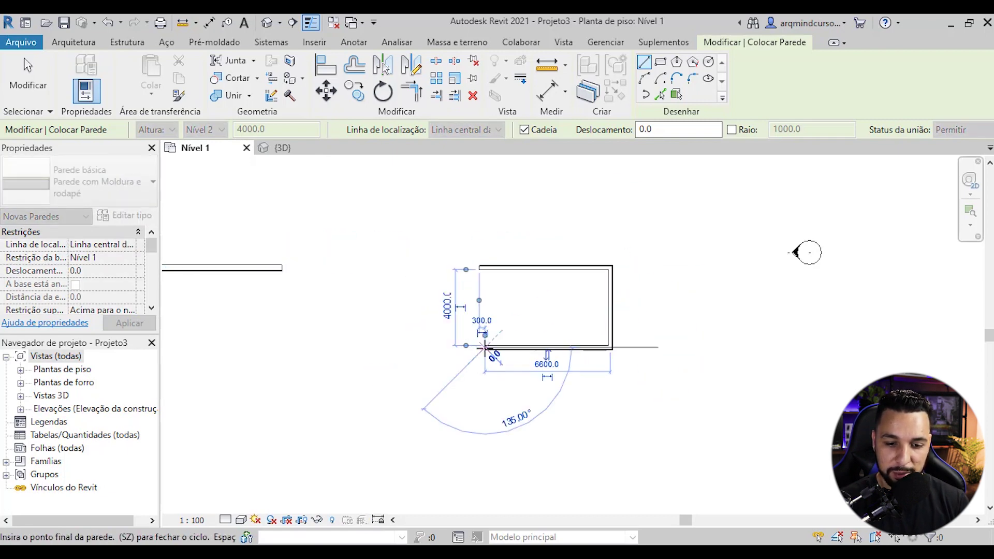
key(Escape)
key(Escape)
Examine the moulding and baseboard on the new walls in the 3D view, including the moulding at the wall corner.
click(283, 148)
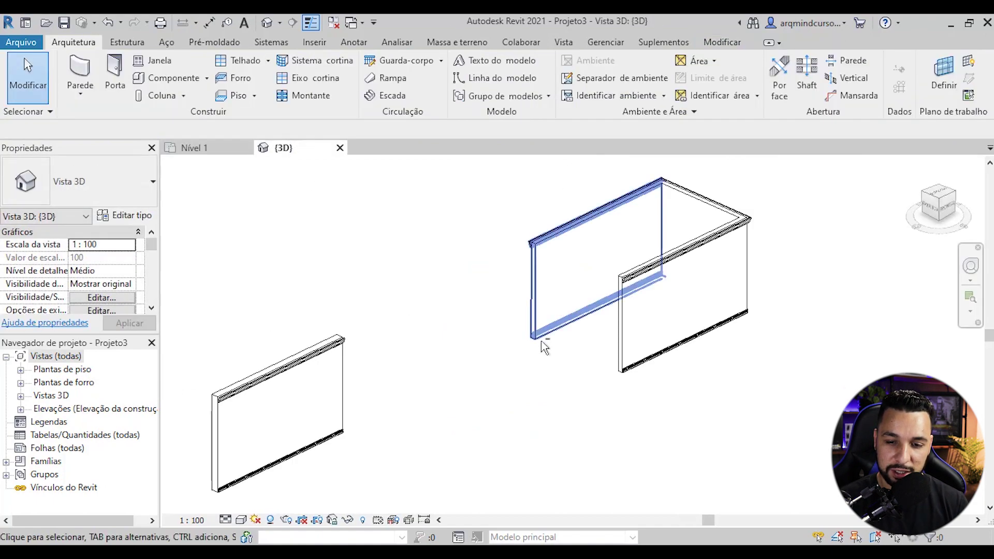
scroll(620, 274, up, 4)
middle_drag(614, 279, 537, 379)
scroll(699, 253, up, 3)
shift+middle_drag(684, 310, 642, 347)
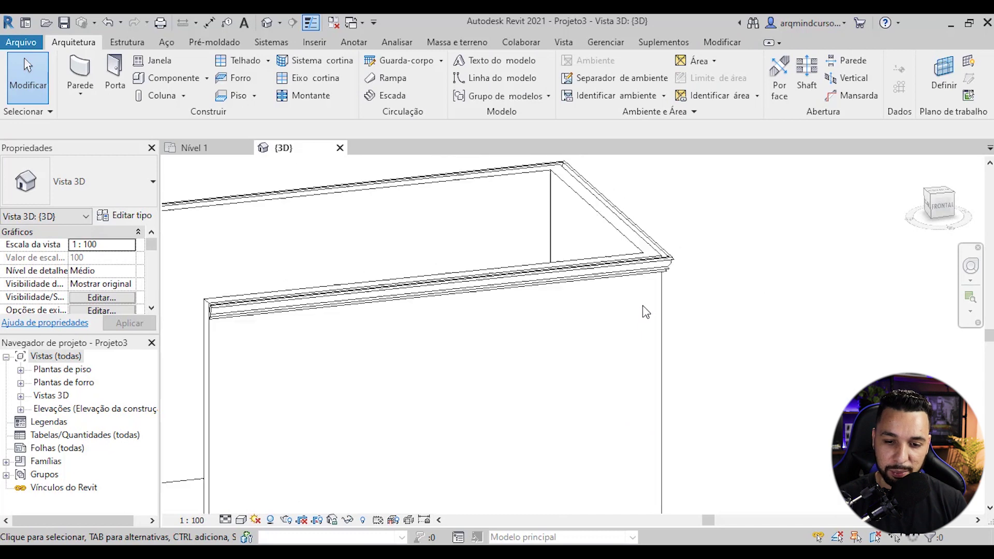
scroll(514, 330, down, 2)
shift+middle_drag(514, 330, 536, 279)
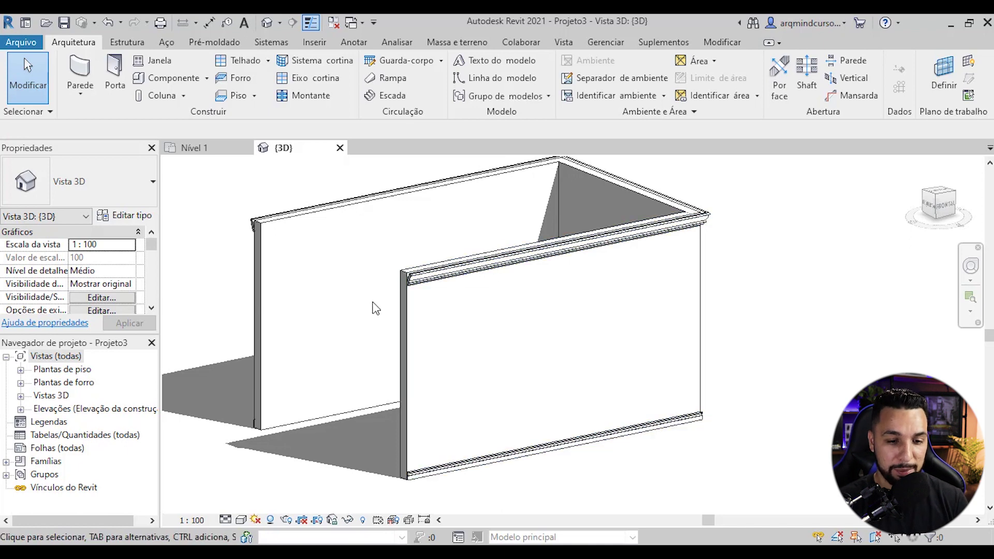
Edit the new walls' type so that both the moulding and baseboard sweeps have Lado set to Interior.
click(404, 306)
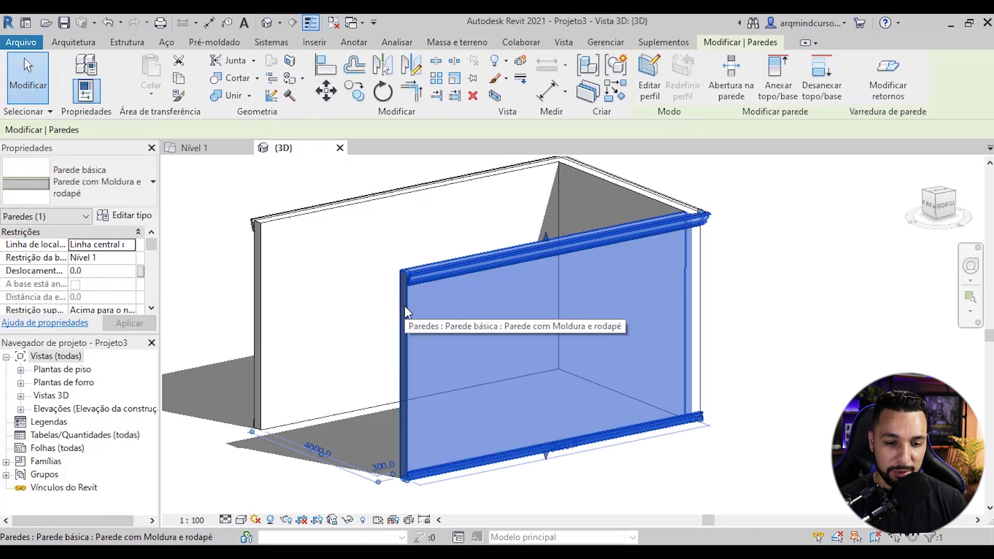
click(139, 219)
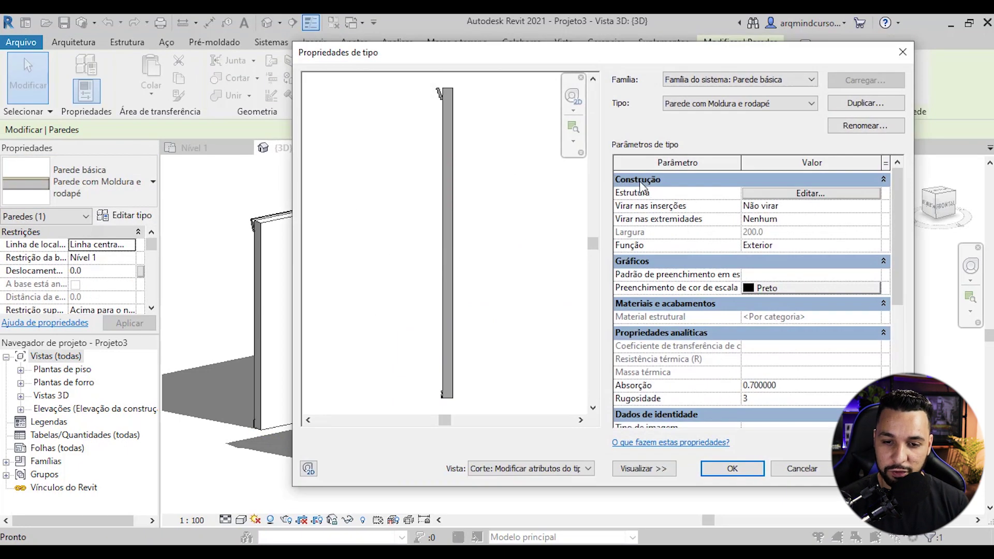
click(807, 195)
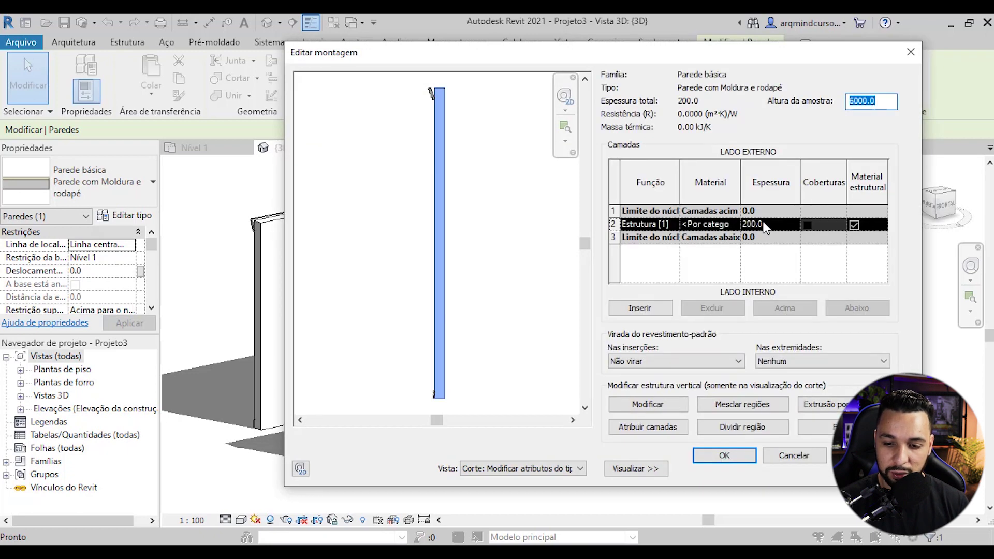
click(823, 404)
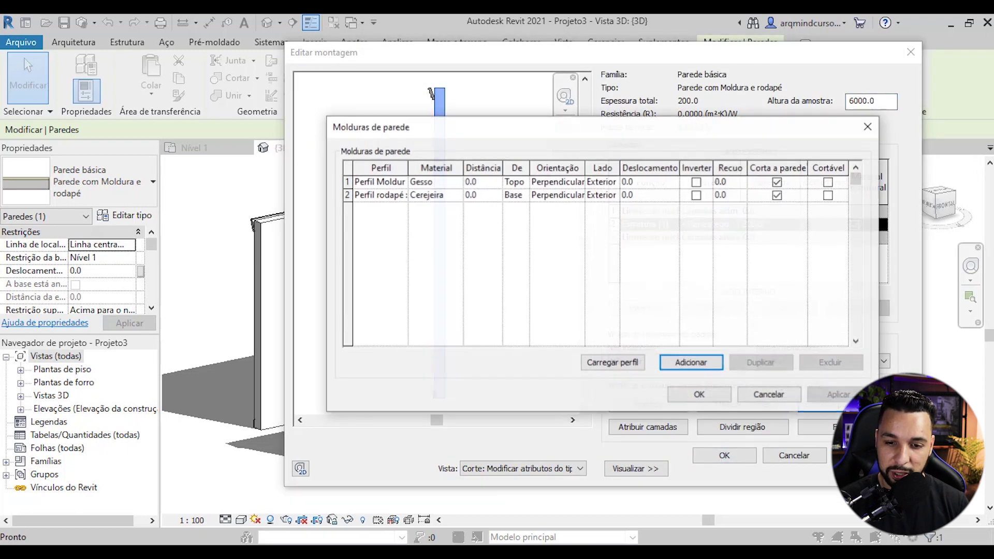
click(615, 184)
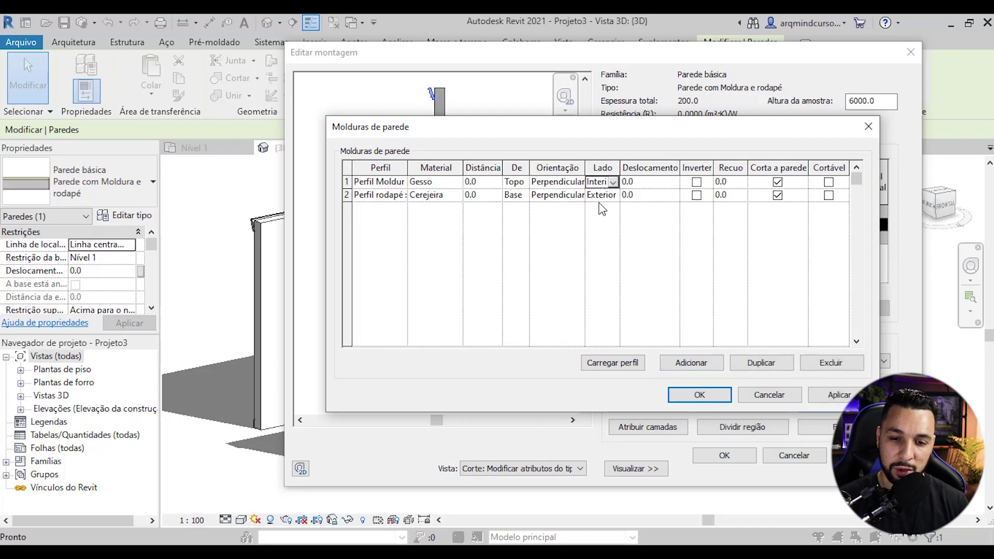
click(611, 197)
click(599, 219)
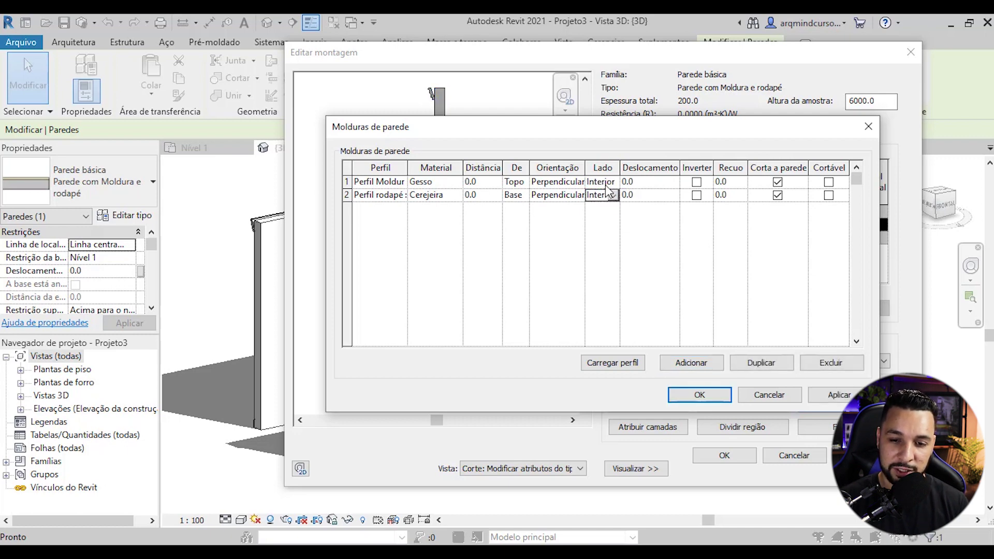
click(699, 396)
click(725, 456)
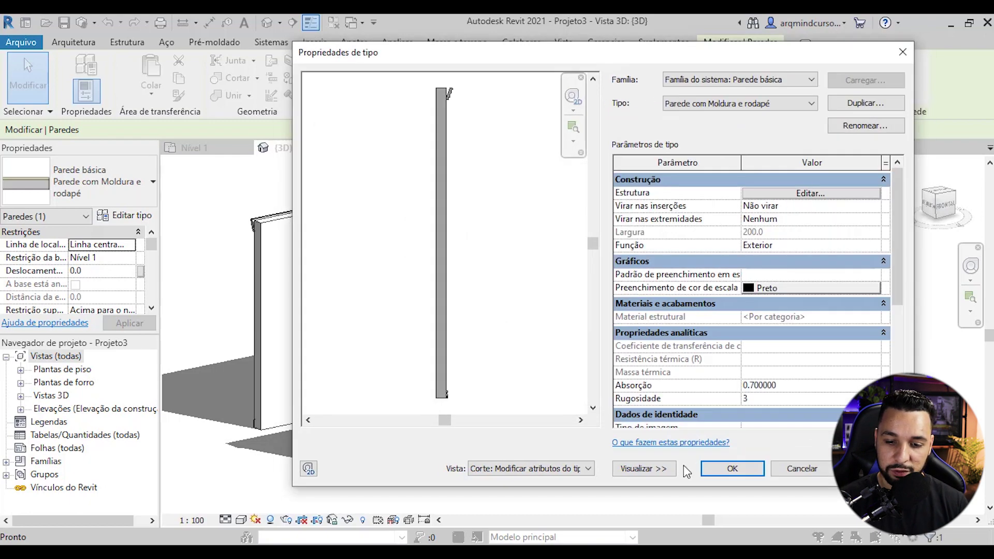
click(732, 468)
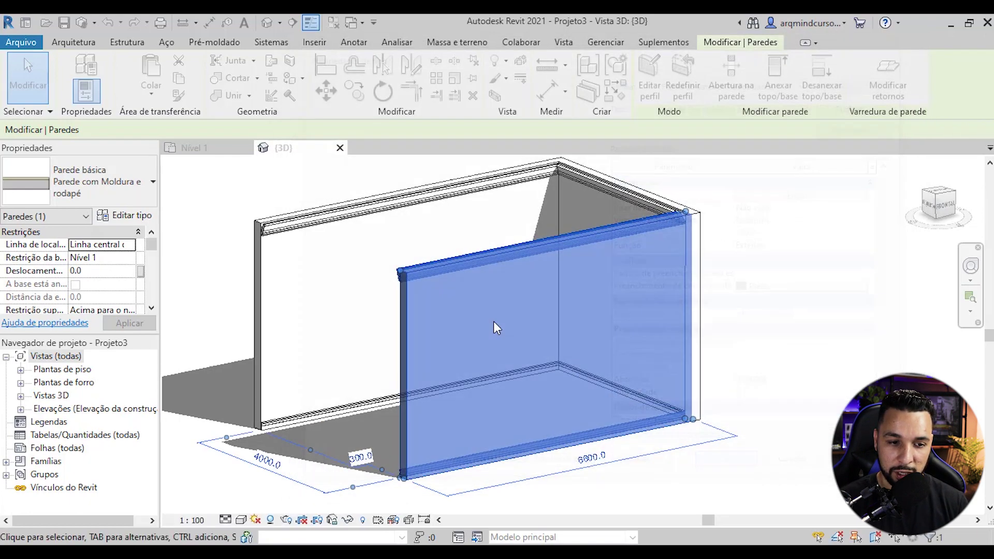
Examine the moulding and baseboard along the inner faces of the U-shaped walls from several angles in the 3D view.
click(708, 427)
scroll(428, 403, down, 1)
shift+middle_drag(322, 398, 394, 394)
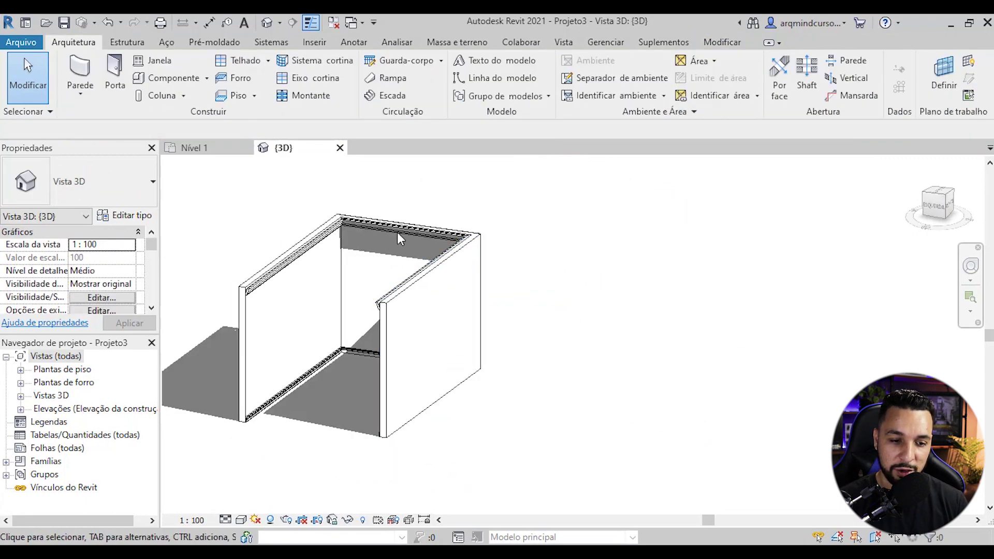
middle_drag(307, 233, 361, 218)
scroll(400, 209, up, 5)
scroll(400, 210, down, 4)
middle_drag(438, 231, 454, 275)
scroll(443, 216, up, 2)
scroll(420, 224, up, 2)
scroll(413, 219, up, 1)
scroll(446, 228, down, 3)
scroll(455, 279, up, 3)
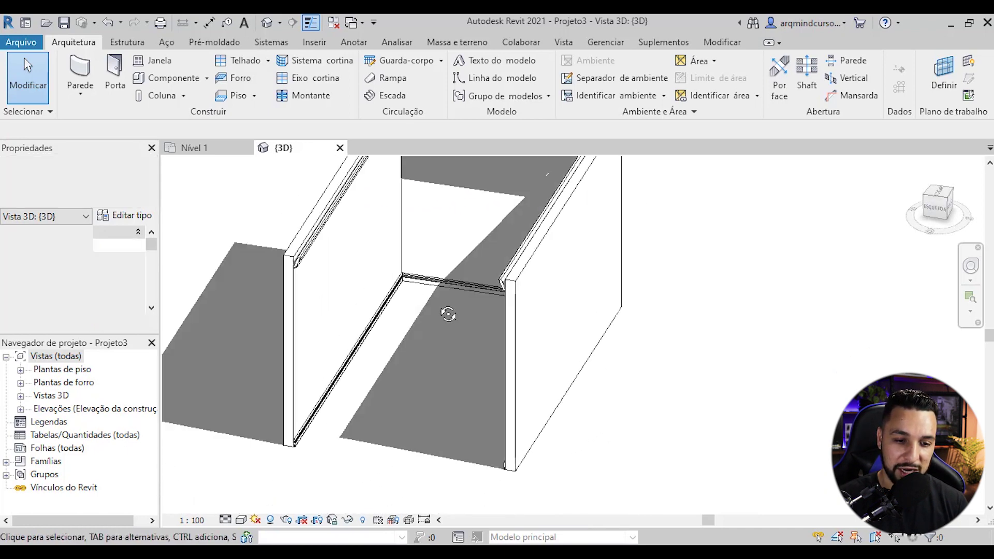
Create similar walls from an existing U-shaped room wall, drawing three connected segments beside it, the first about 7300 mm and the second about 4700 mm.
click(288, 276)
scroll(289, 277, down, 1)
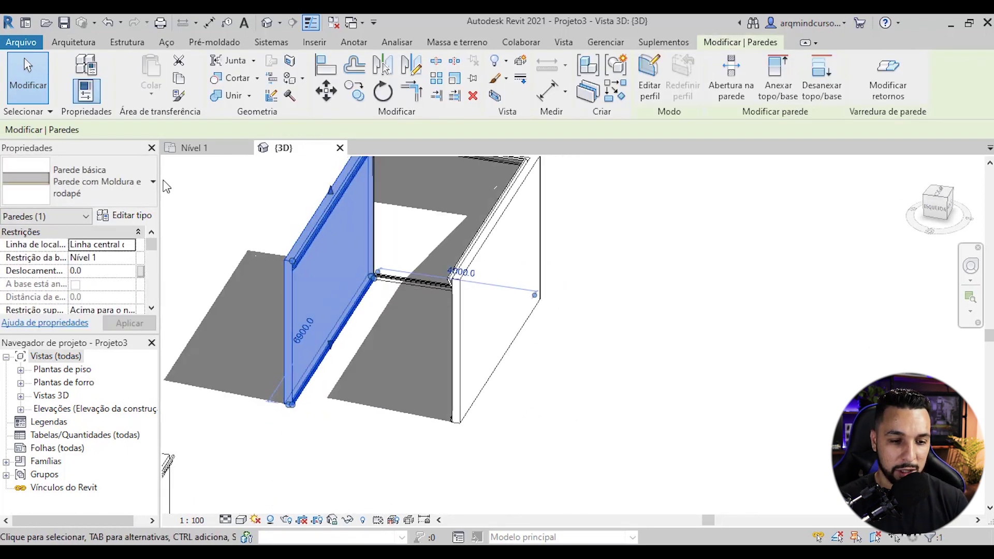
key(c)
key(s)
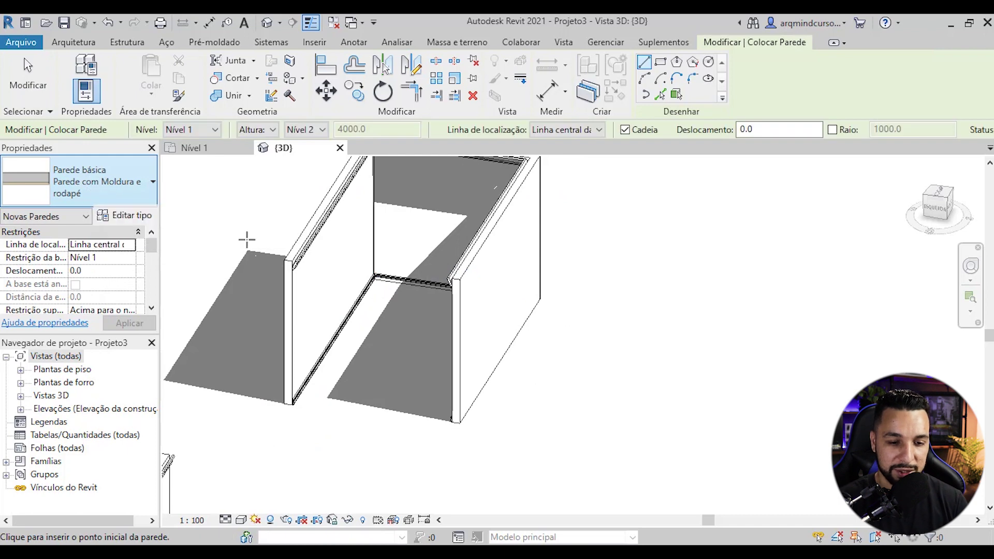
scroll(554, 314, down, 3)
click(557, 312)
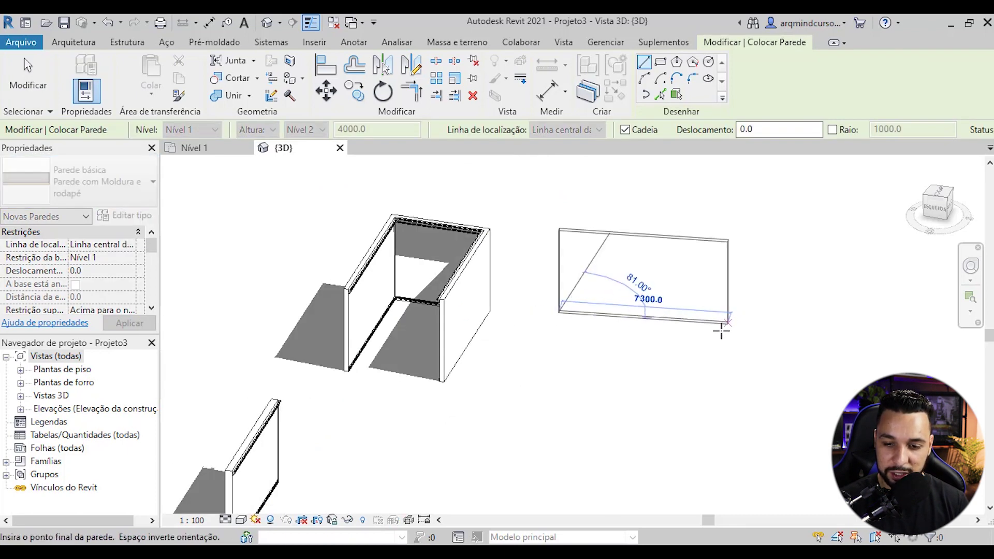
click(721, 330)
click(777, 364)
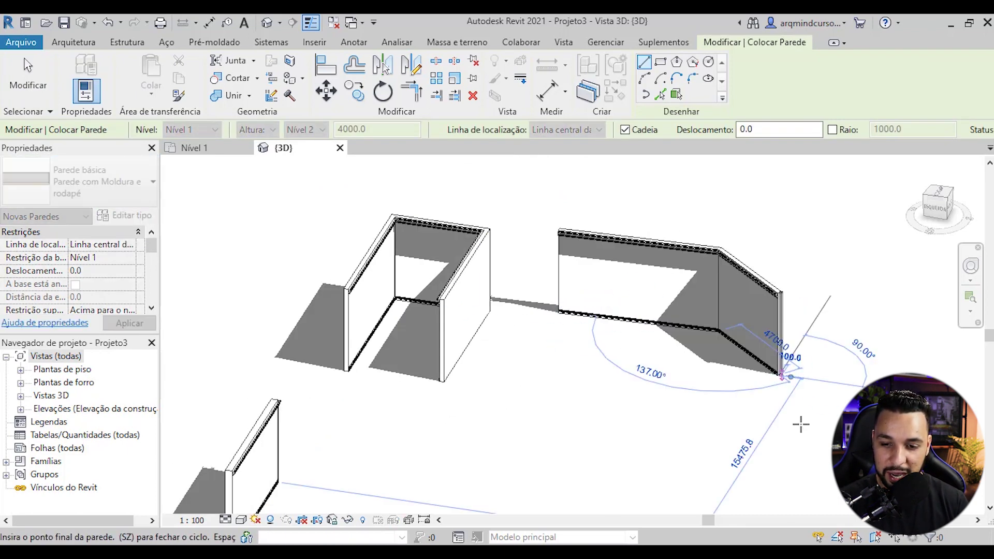
scroll(802, 415, up, 2)
key(Escape)
key(Escape)
scroll(764, 239, up, 5)
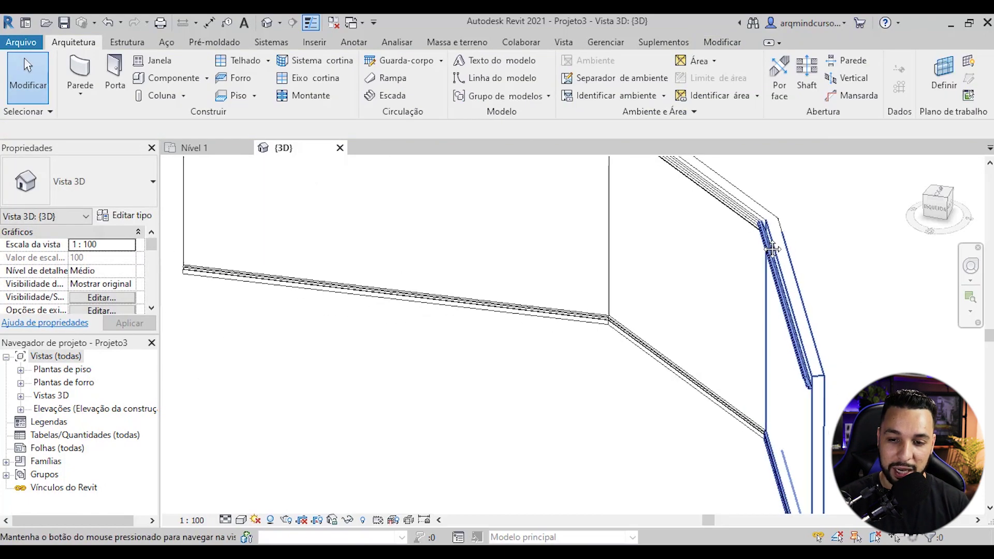
Open the Nível 2 floor plan at the U-shaped room.
scroll(678, 390, down, 8)
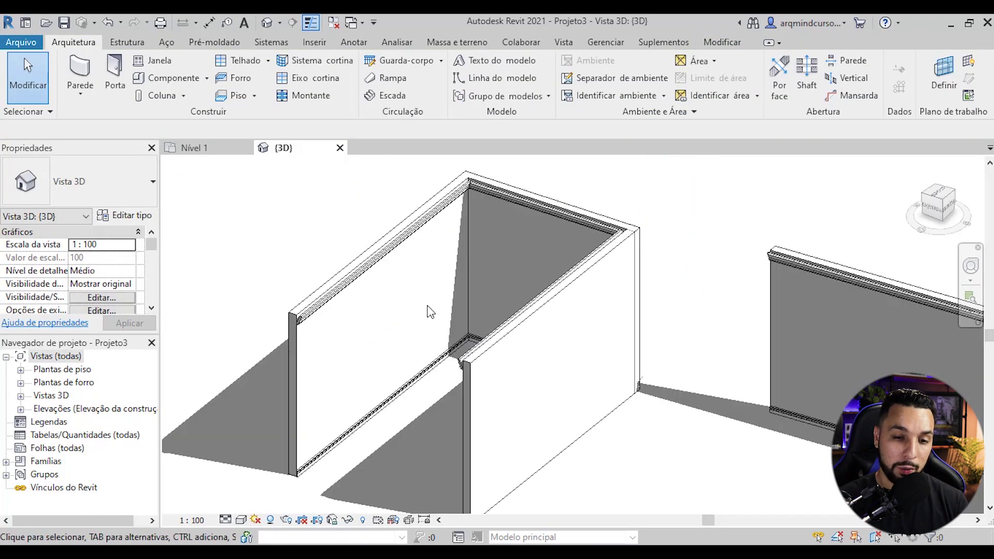
scroll(460, 306, down, 1)
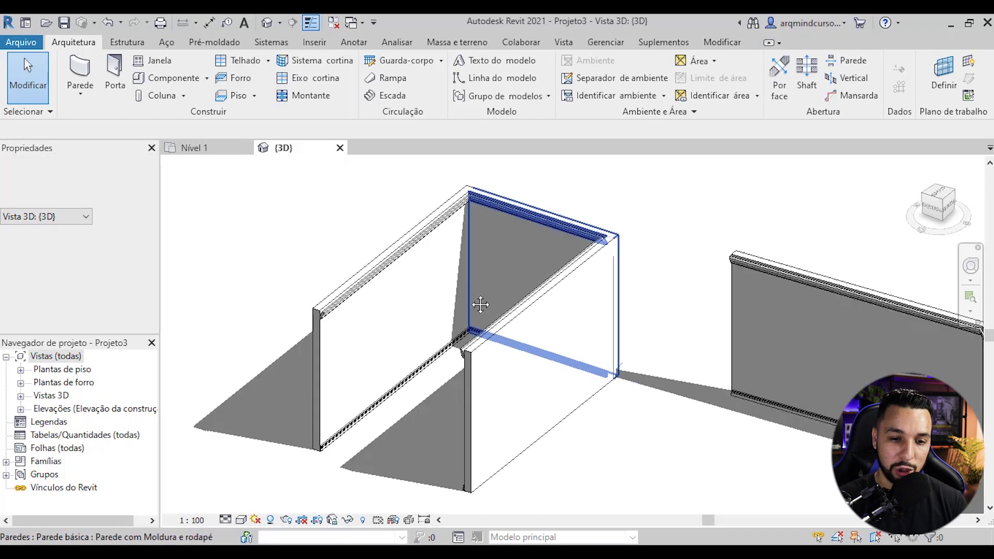
click(21, 369)
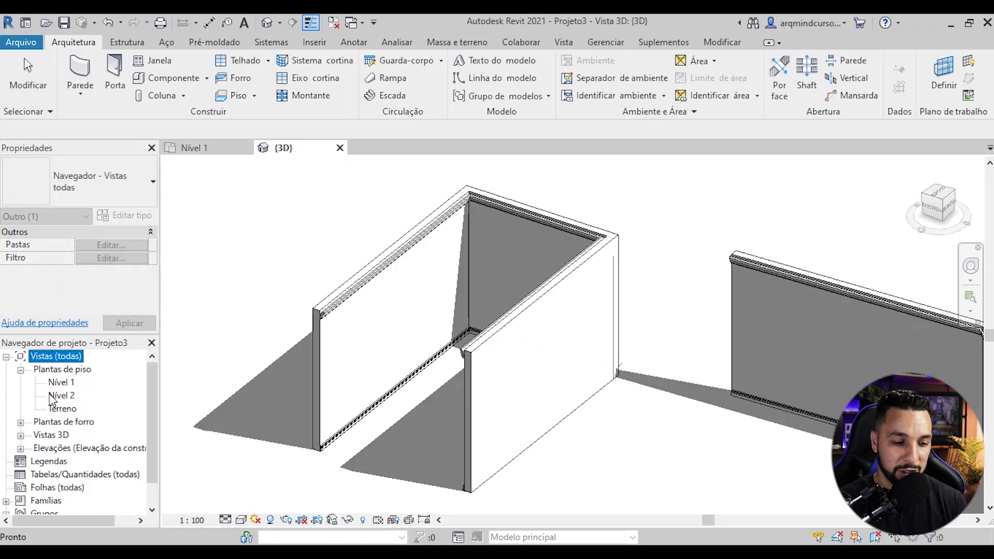
double_click(50, 396)
middle_drag(504, 347, 454, 333)
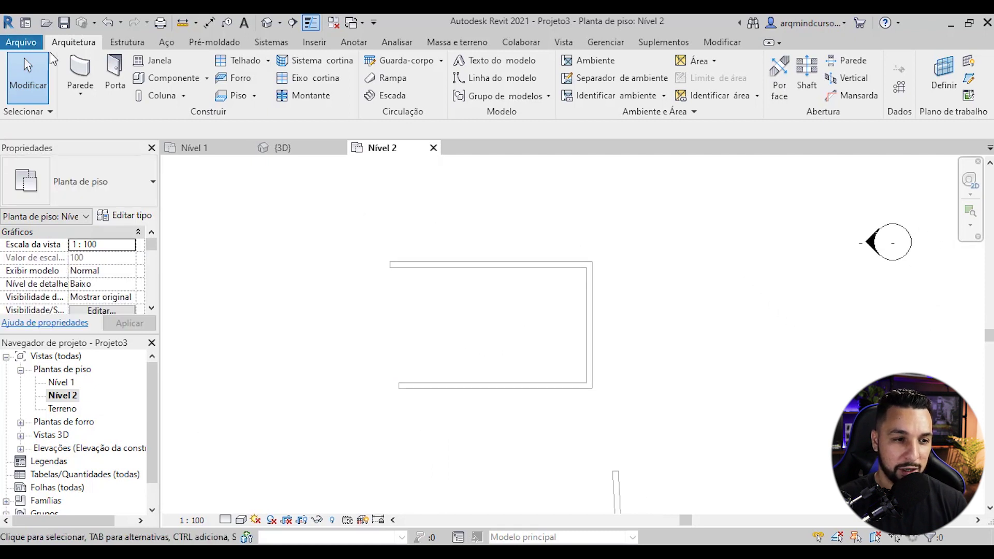
Sketch a rectangular ceiling boundary between the inner faces of the U-shaped walls, from the closed end and stopping short of the open end.
click(245, 81)
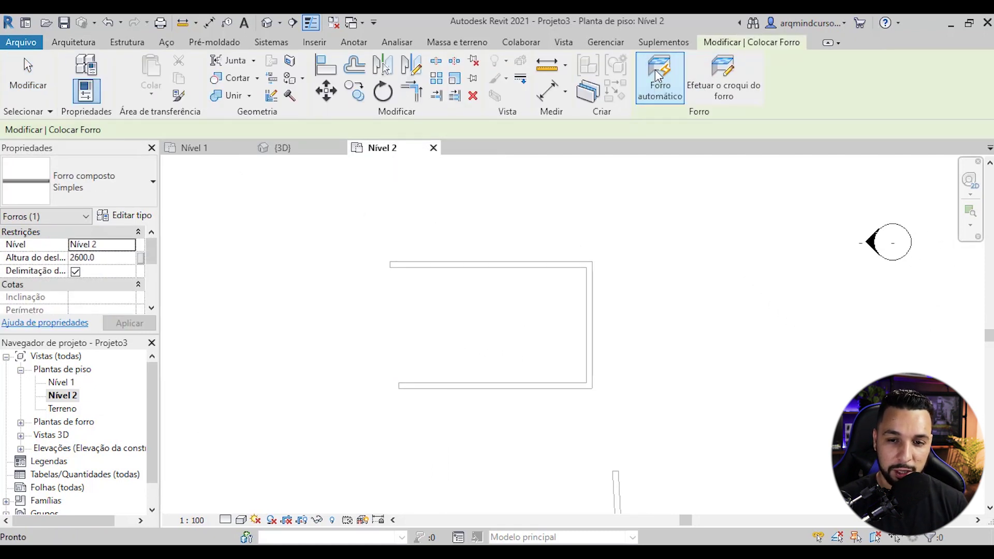
click(735, 71)
click(785, 62)
scroll(594, 275, up, 2)
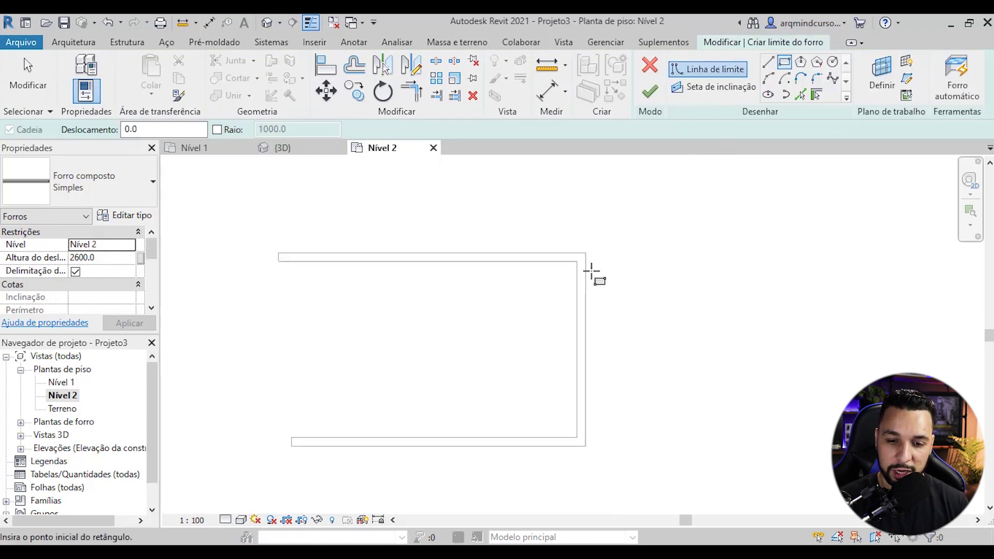
click(575, 261)
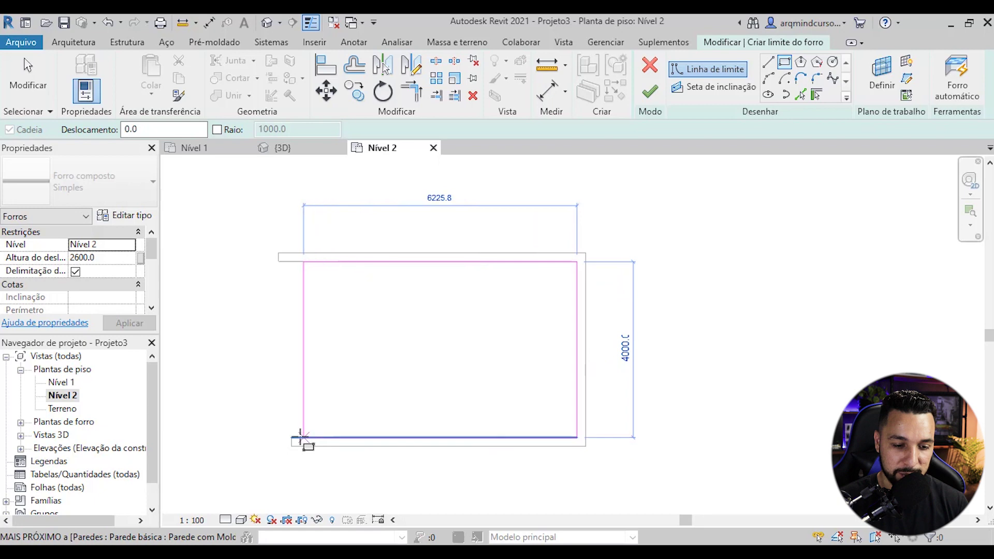
click(365, 437)
key(Escape)
key(Escape)
scroll(448, 308, down, 1)
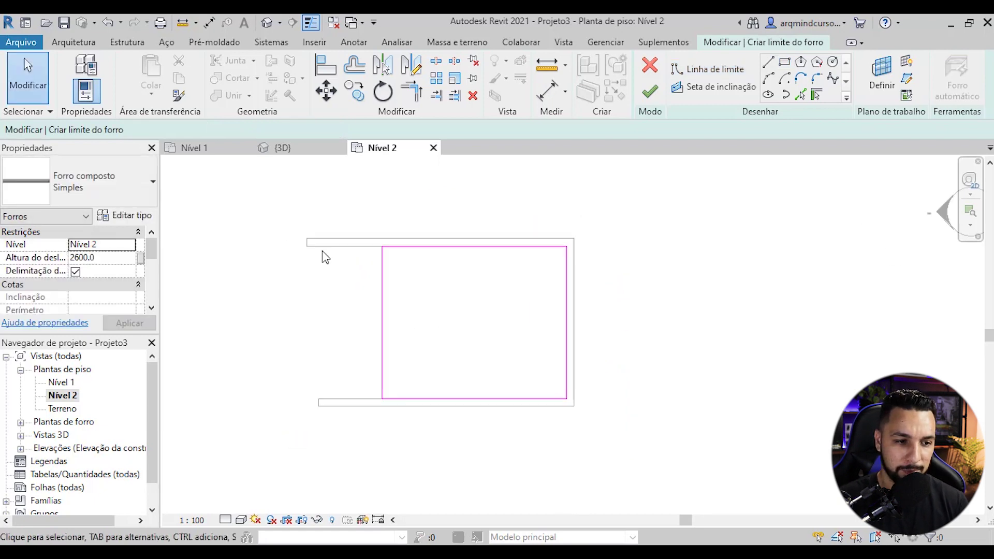
Set the ceiling's height offset from Nível 2 to -100 and switch to the 3D view.
key(Return)
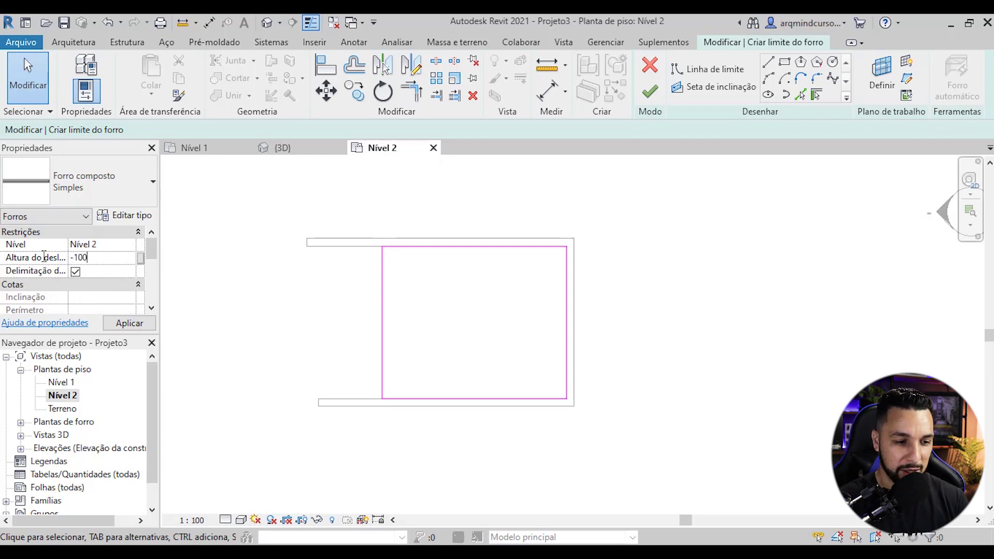
click(127, 323)
click(280, 148)
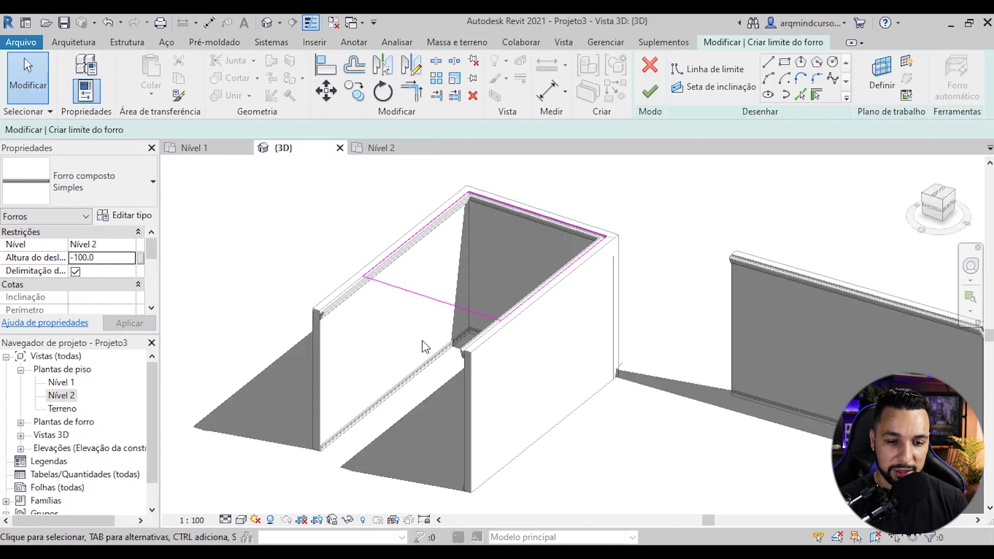
Set the ceiling's height offset from Nível 2 to -500 and finish the ceiling sketch.
scroll(337, 282, up, 1)
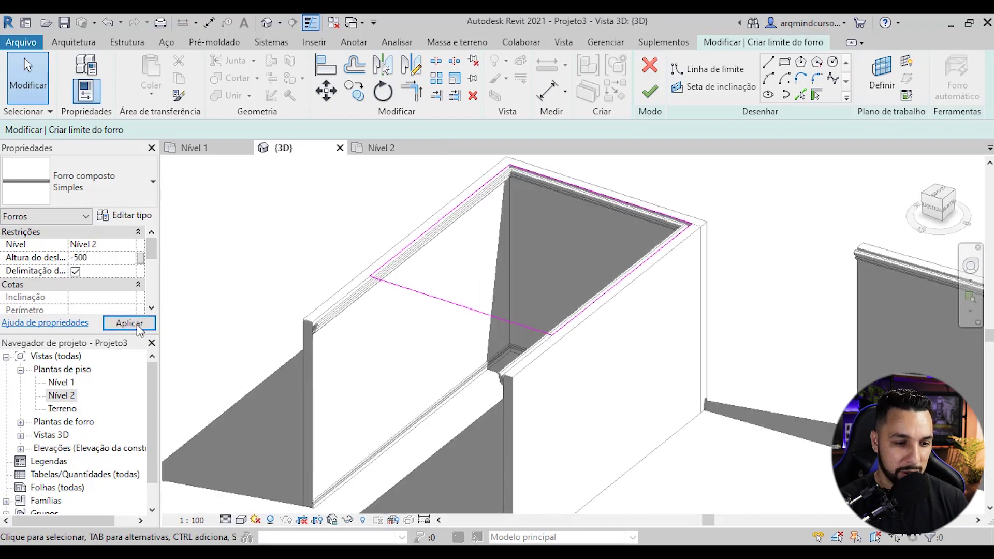
click(649, 92)
click(639, 195)
Examine the ceiling's height relative to the moulding at the open end of the U-shaped room.
scroll(481, 380, down, 1)
shift+middle_drag(466, 396, 426, 347)
scroll(421, 355, up, 2)
scroll(426, 346, up, 1)
scroll(372, 309, down, 1)
shift+middle_drag(372, 309, 391, 334)
scroll(385, 317, up, 3)
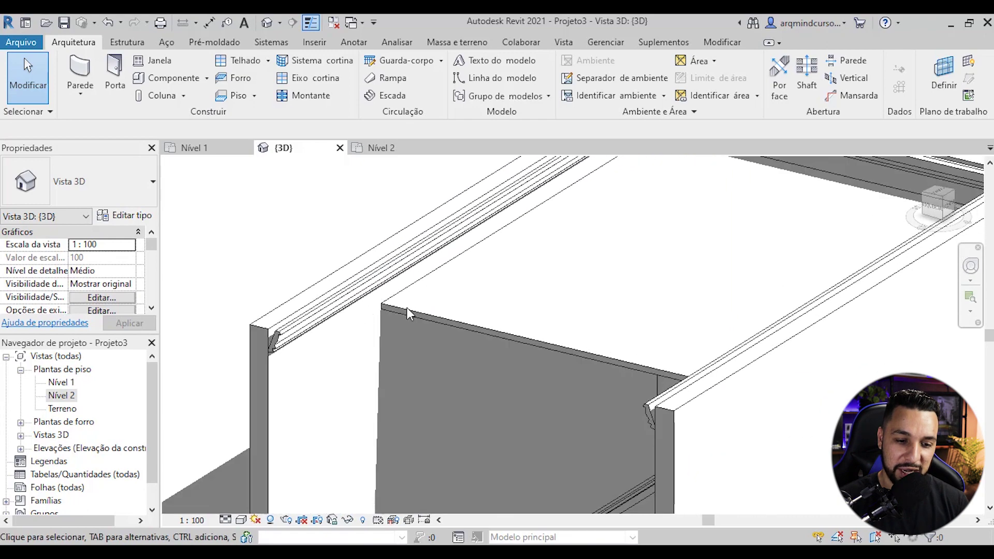
scroll(383, 311, down, 3)
scroll(355, 313, down, 2)
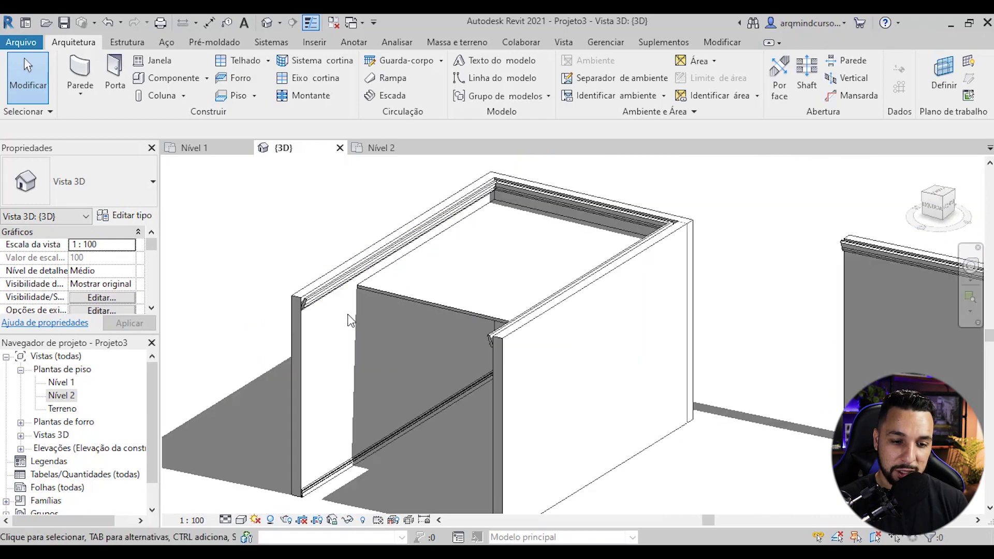
scroll(312, 295, up, 2)
middle_drag(312, 294, 331, 317)
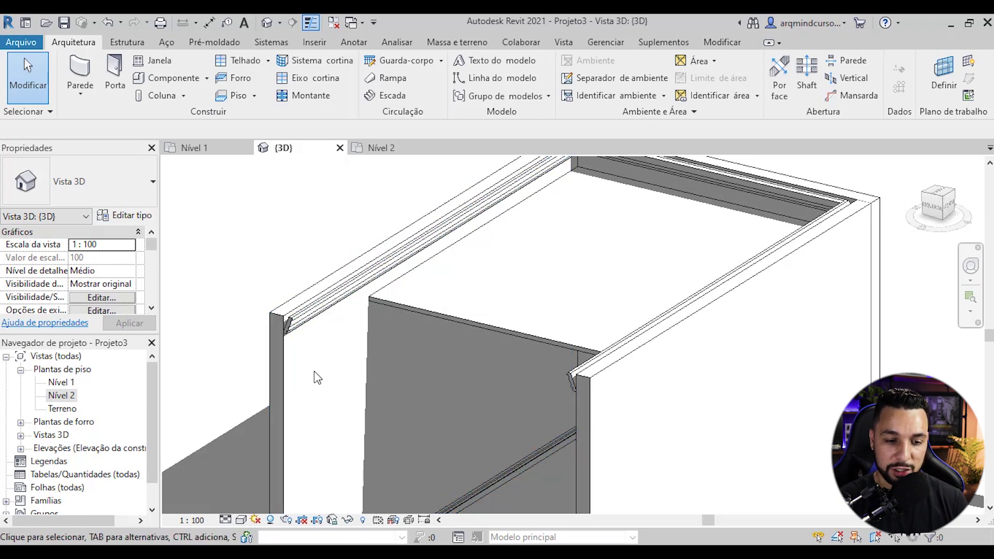
Edit the wall type's sweeps so the moulding profile has a Distância of -500 from Topo, and accept the type changes.
click(285, 351)
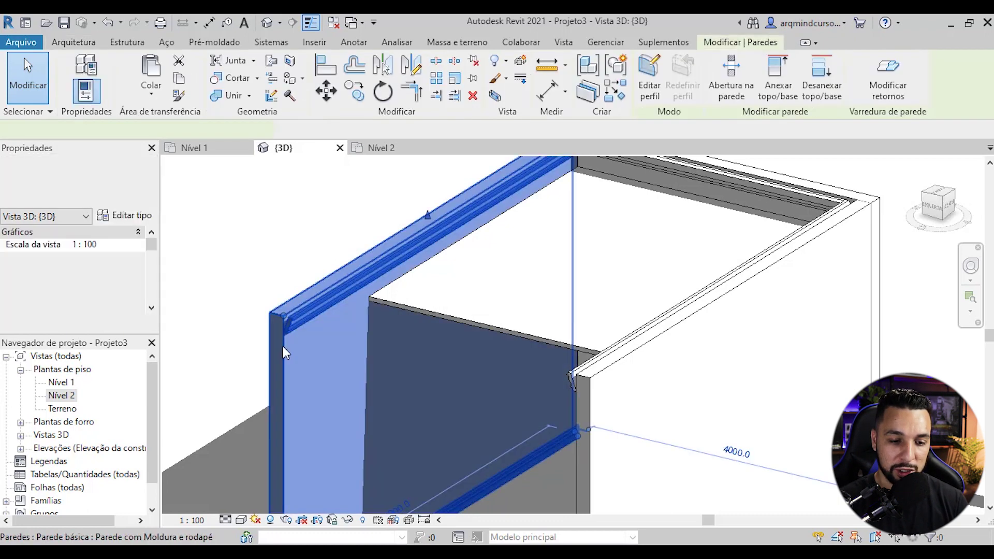
click(127, 217)
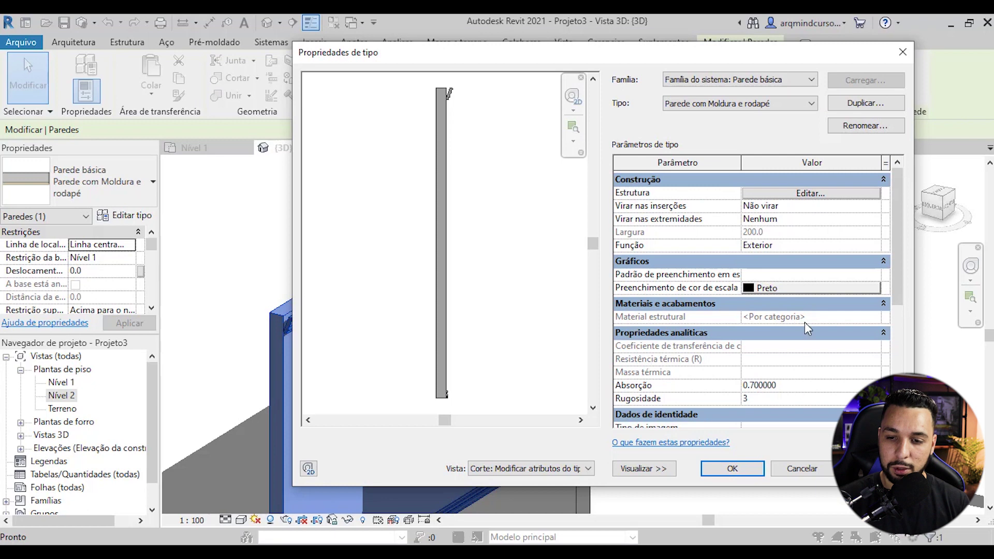
click(801, 194)
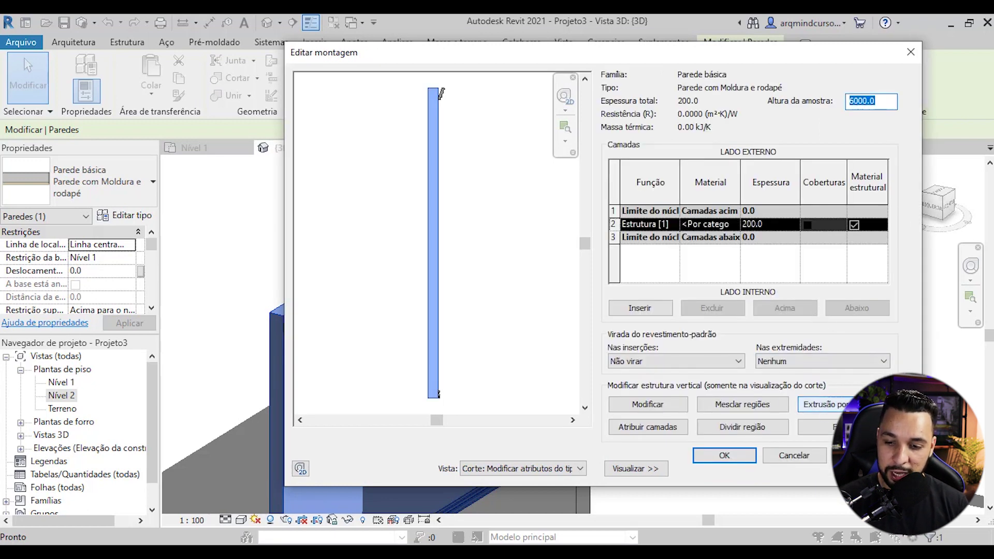
click(824, 404)
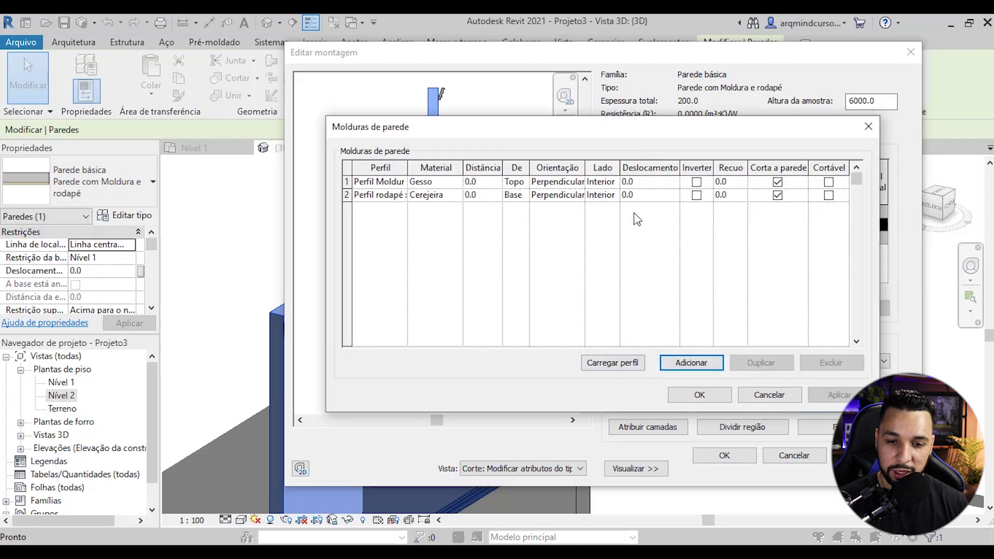
click(486, 181)
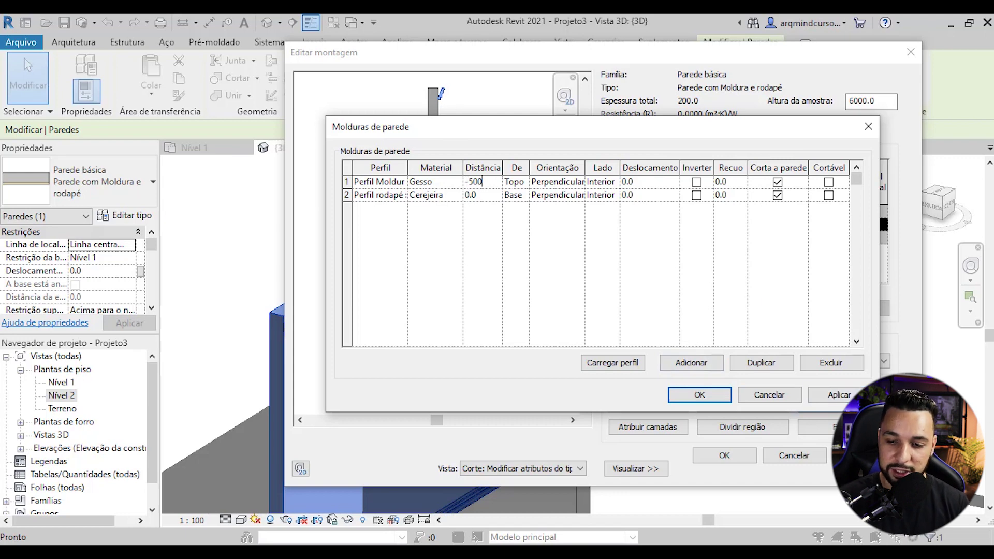
click(840, 395)
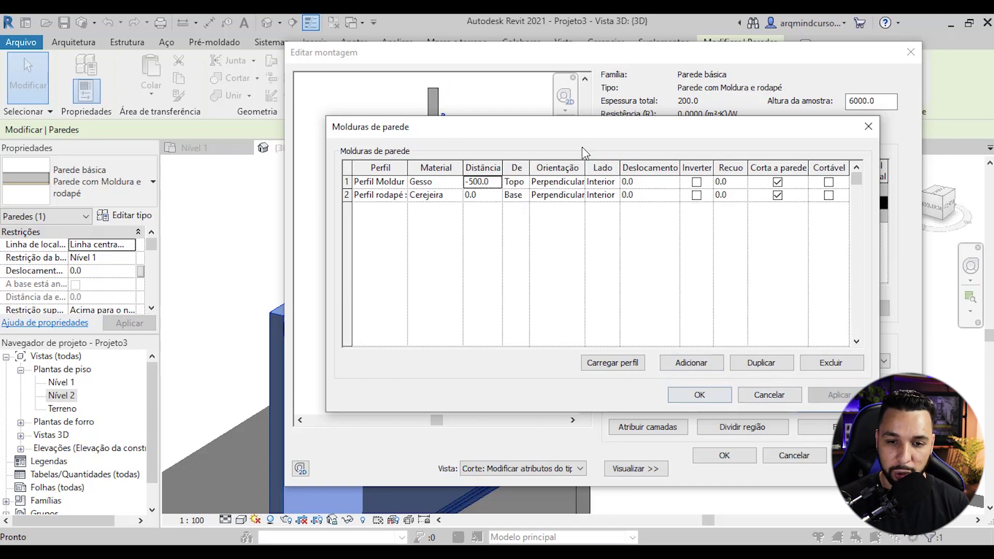
drag(587, 127, 550, 220)
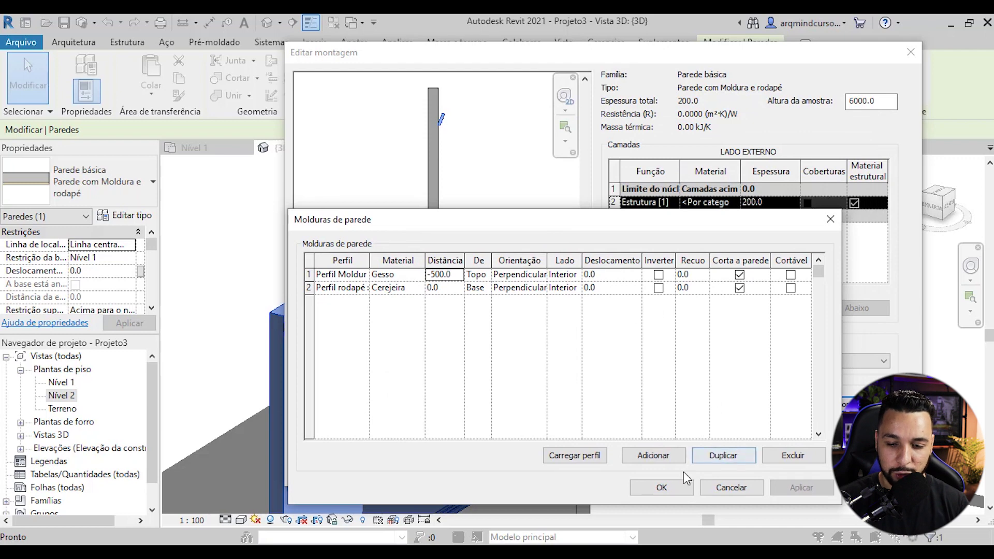
click(676, 490)
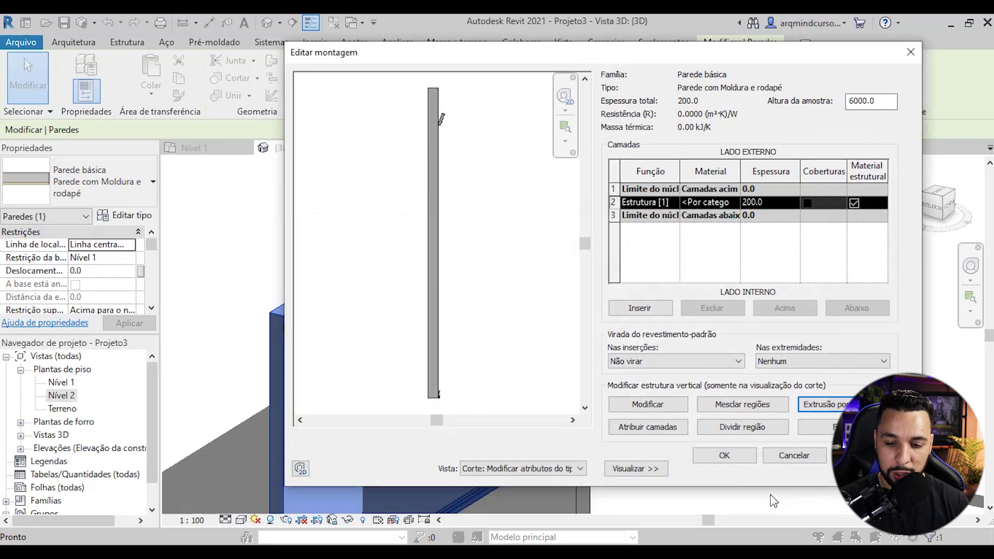
click(723, 457)
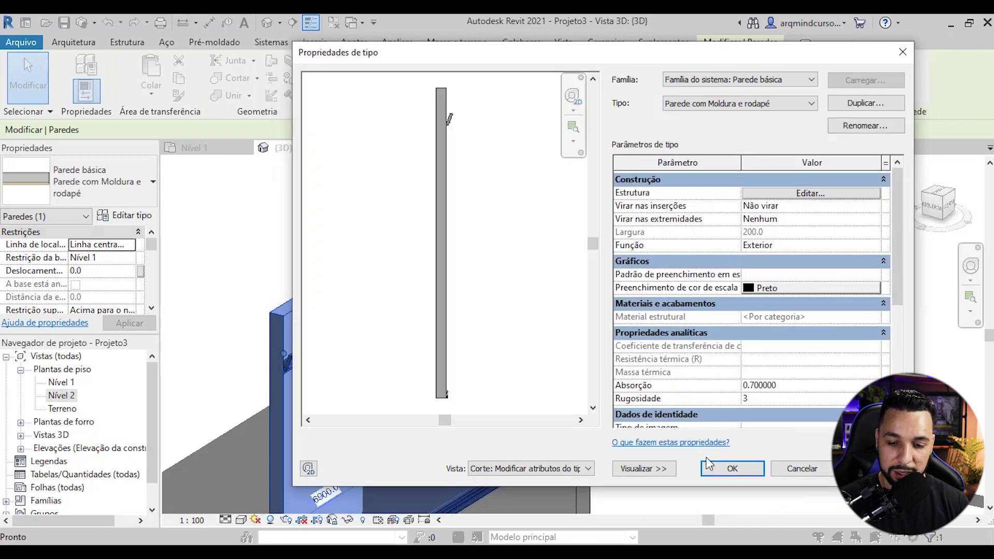
click(757, 467)
click(328, 224)
Examine how the moulding meets the underside of the ceiling at the room's open end in the 3D view.
shift+middle_drag(424, 388, 490, 289)
scroll(344, 240, up, 5)
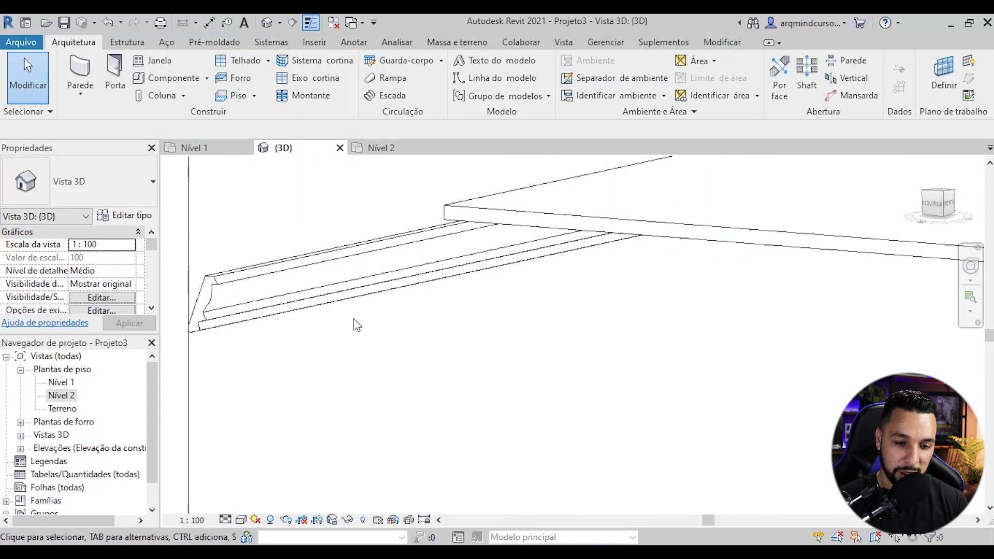
scroll(347, 328, up, 1)
scroll(473, 228, down, 5)
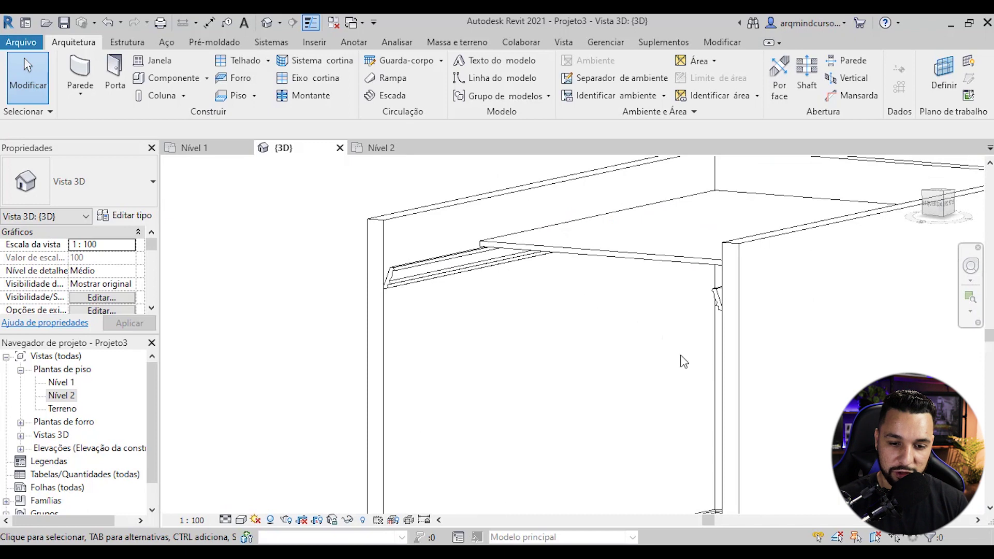
shift+middle_drag(616, 381, 438, 354)
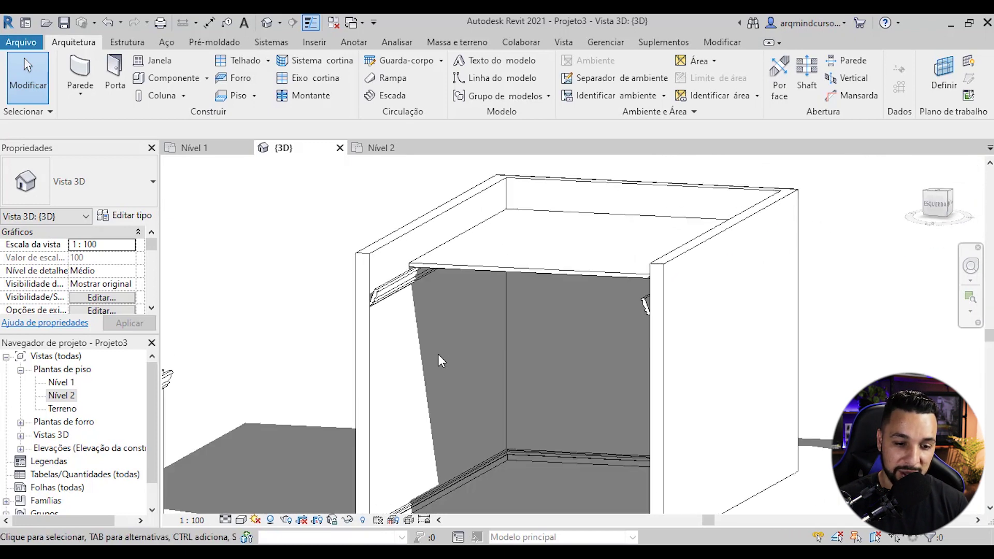
scroll(396, 298, up, 4)
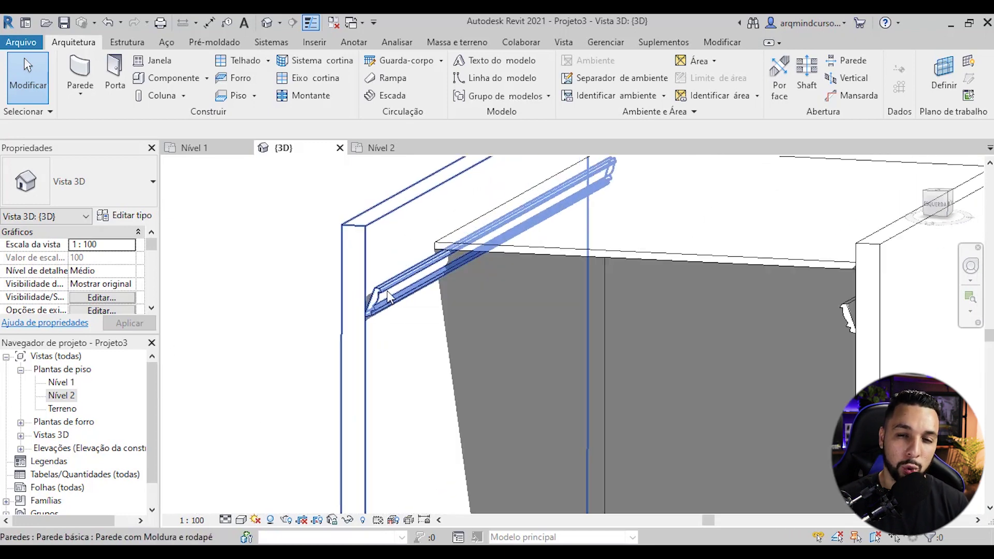
scroll(390, 296, down, 4)
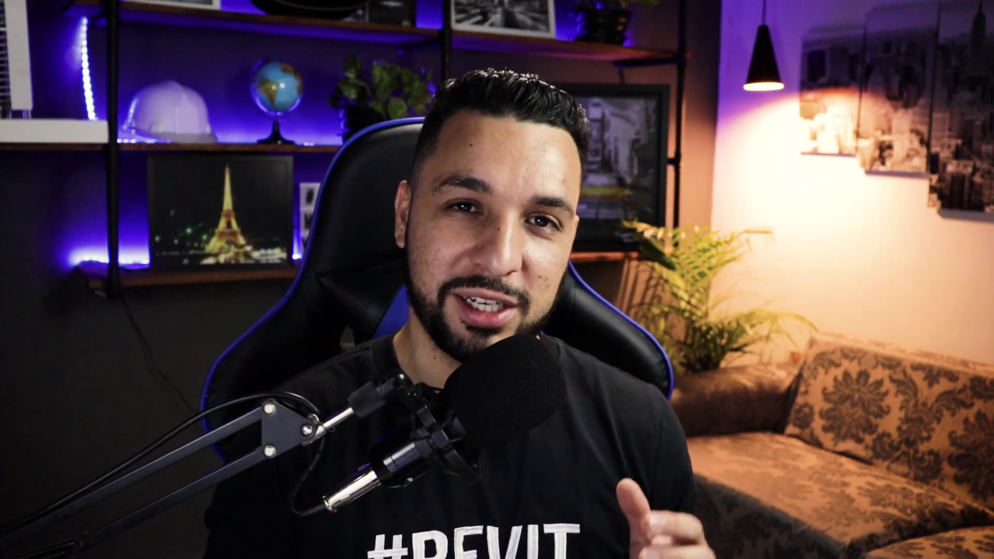